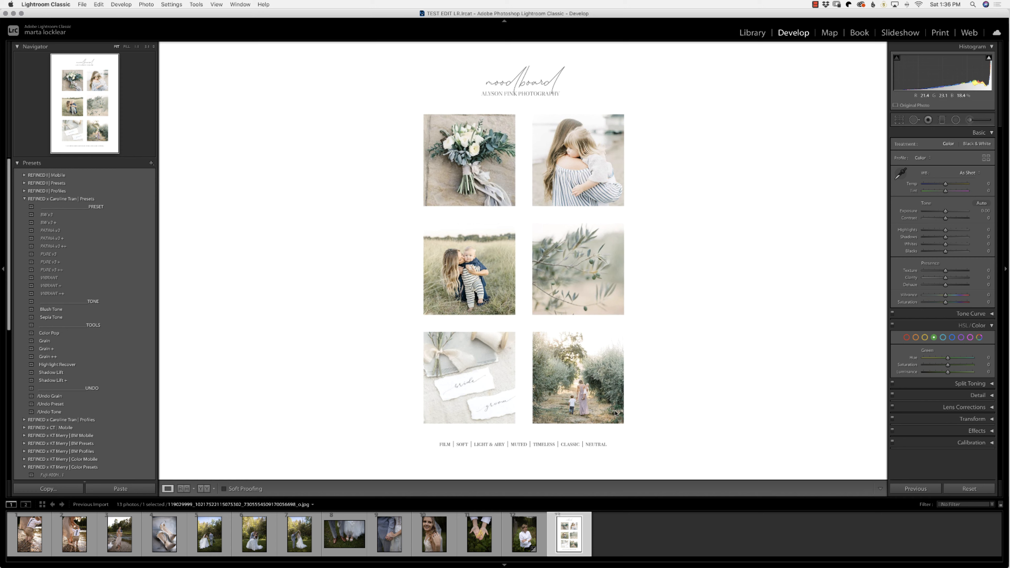
click(620, 393)
click(564, 367)
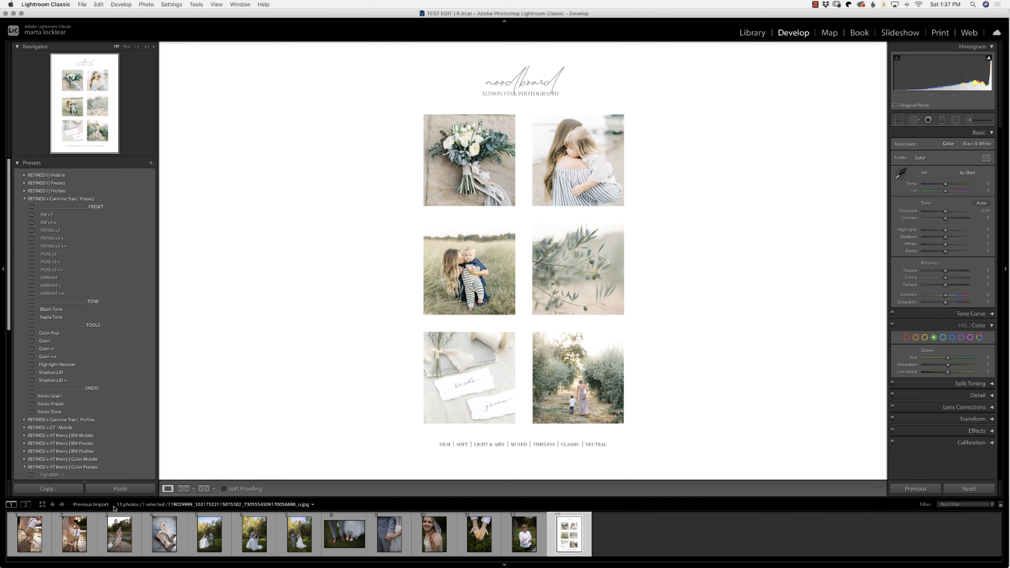
Show the second photo, the child wading in the river, in Reference View with the moodboard image as its reference
click(74, 544)
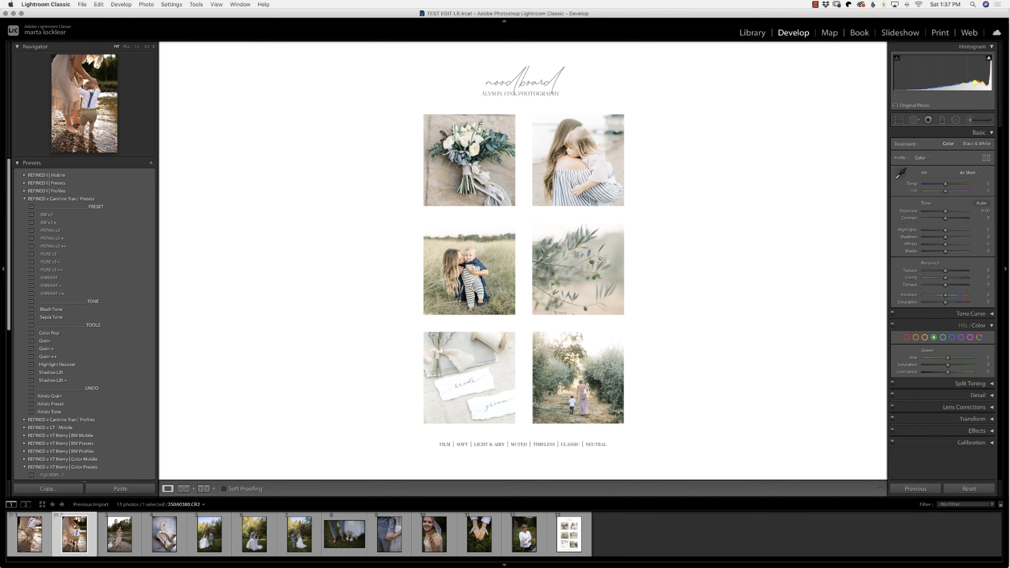
click(184, 489)
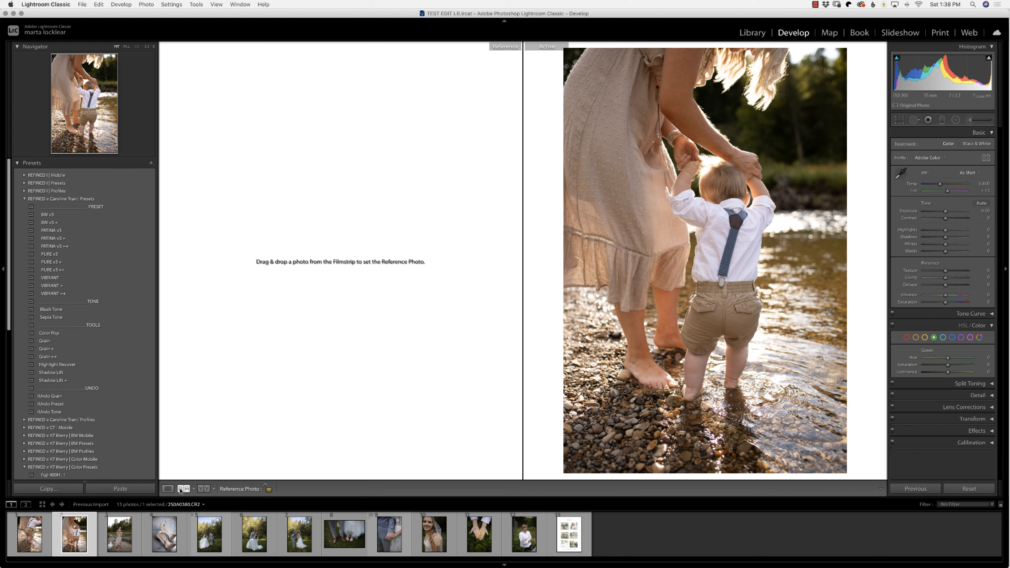
drag(581, 533, 327, 436)
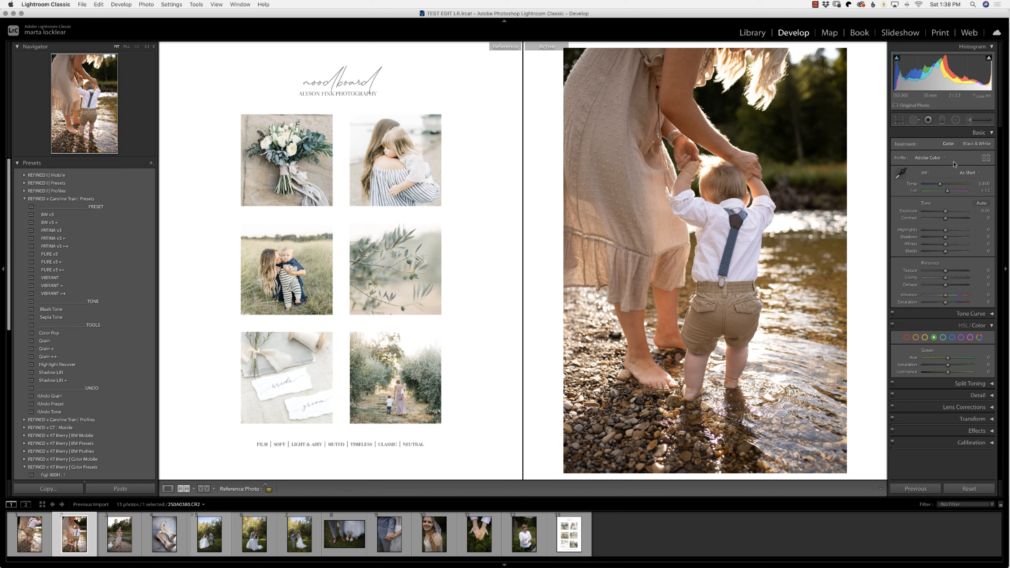
Compare the river photo's As Shot and Auto white balance, and set it to Auto
click(969, 172)
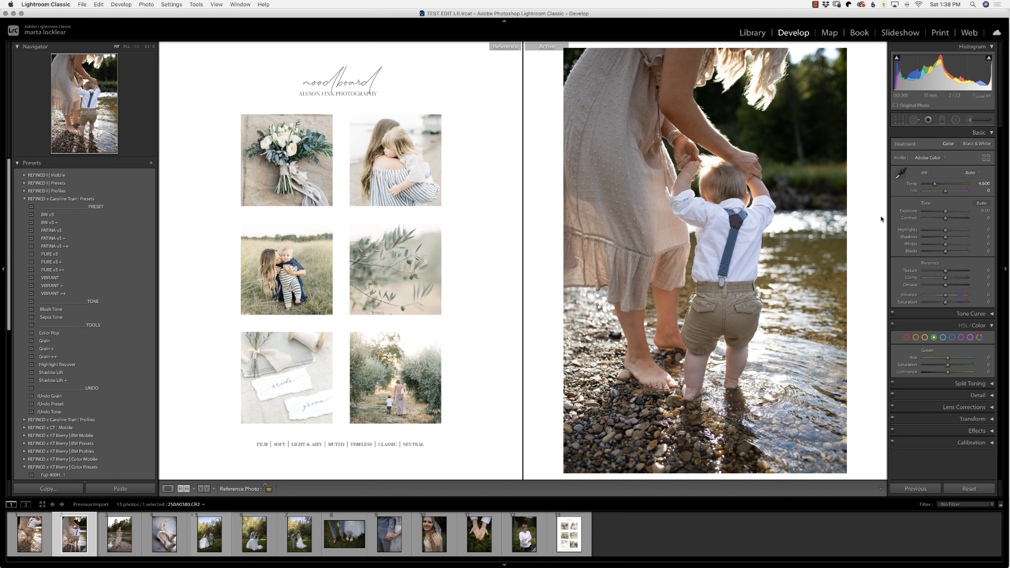
click(970, 173)
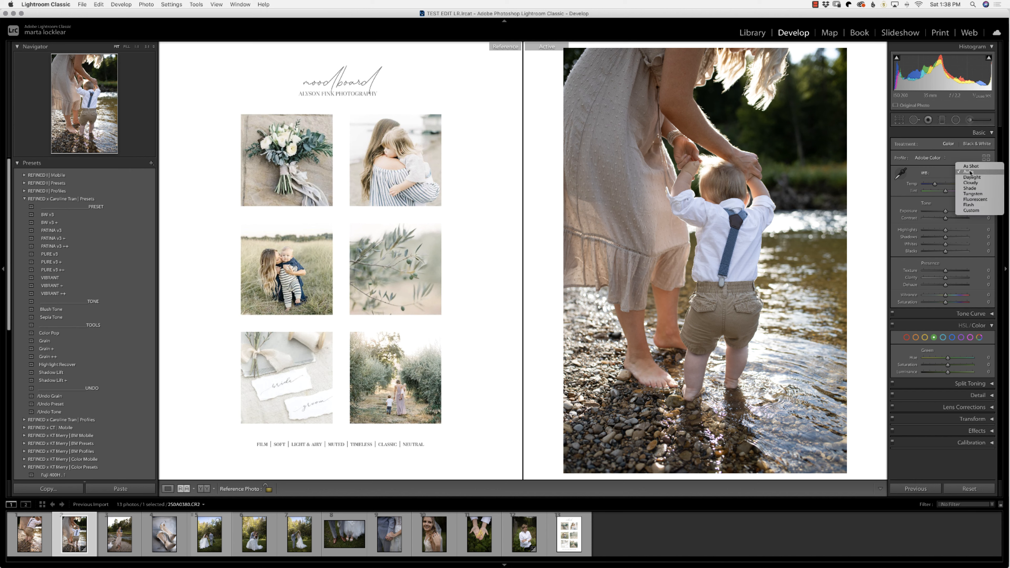
click(974, 168)
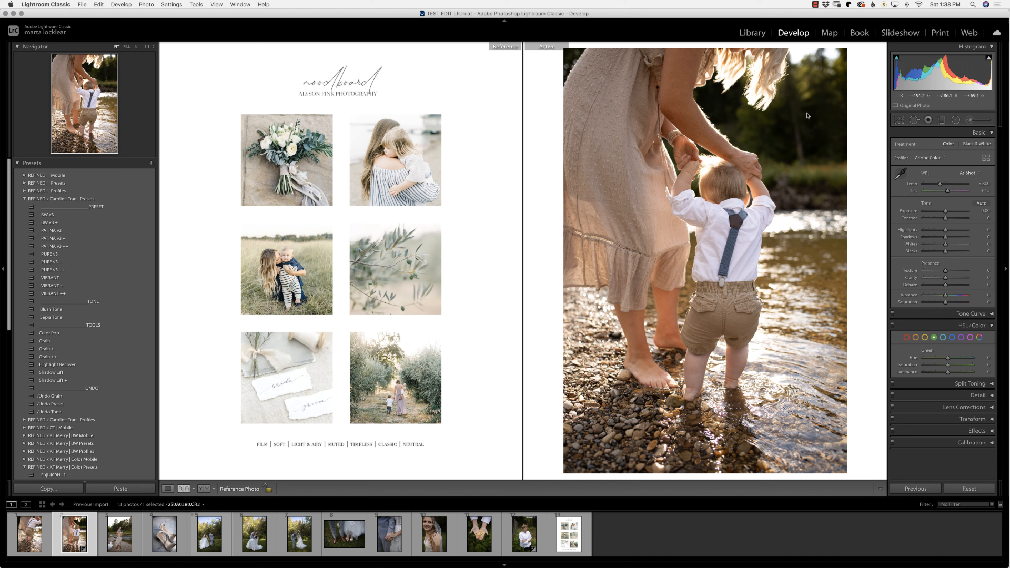
click(968, 174)
click(968, 179)
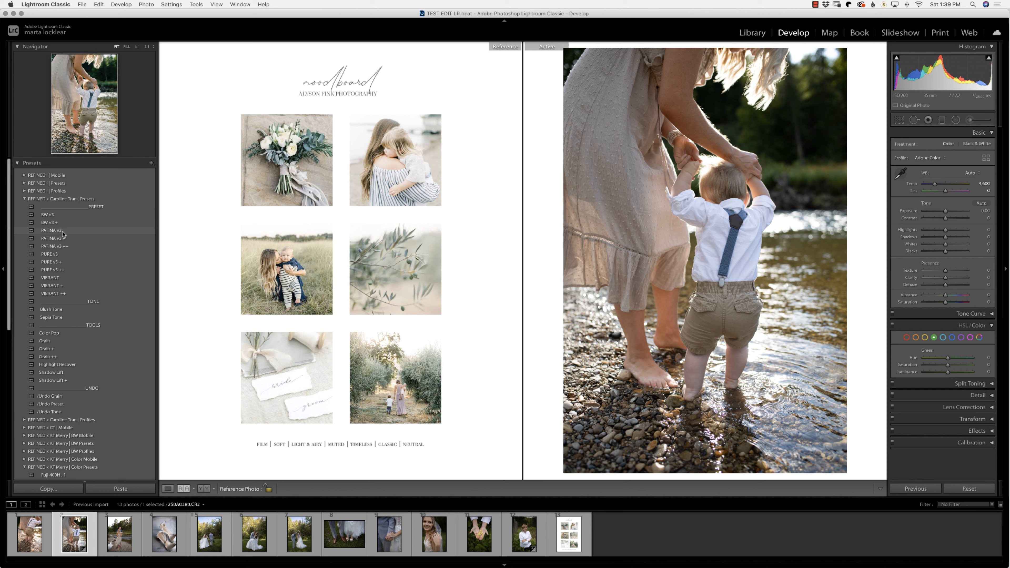
Apply the PATINA v3 preset to the river photo and compare it with the original in the Before/After view
click(52, 230)
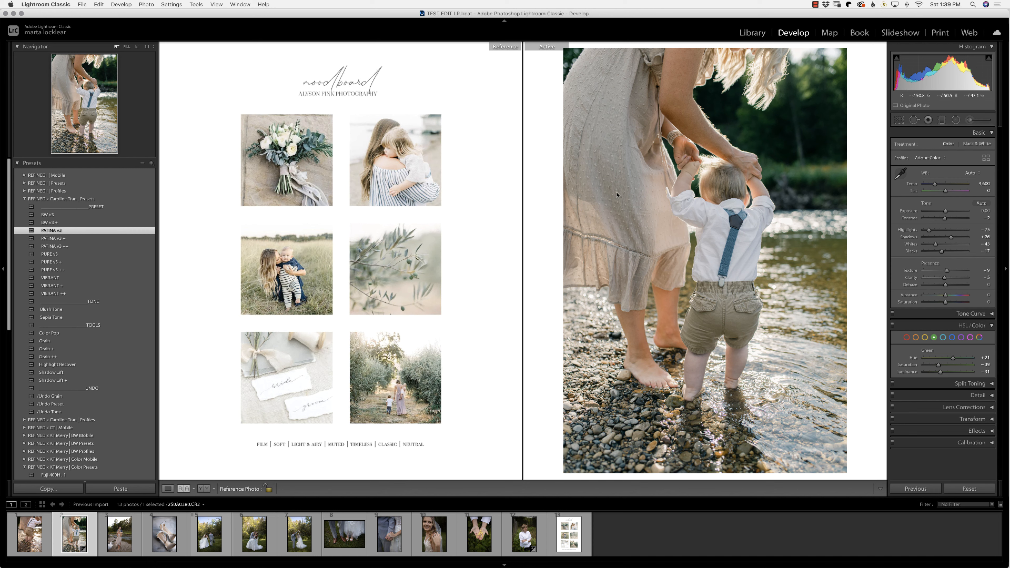
click(203, 489)
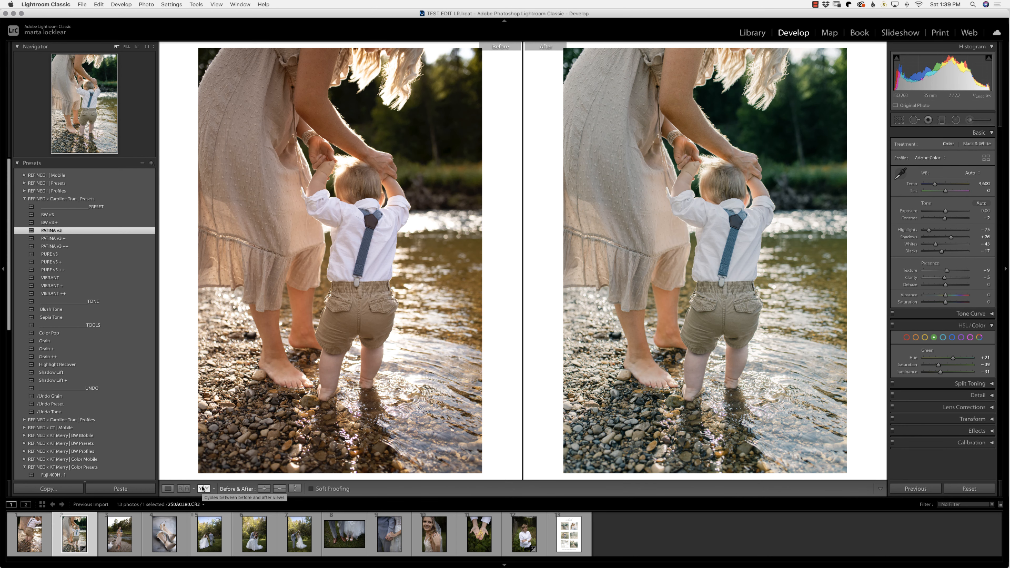
click(184, 488)
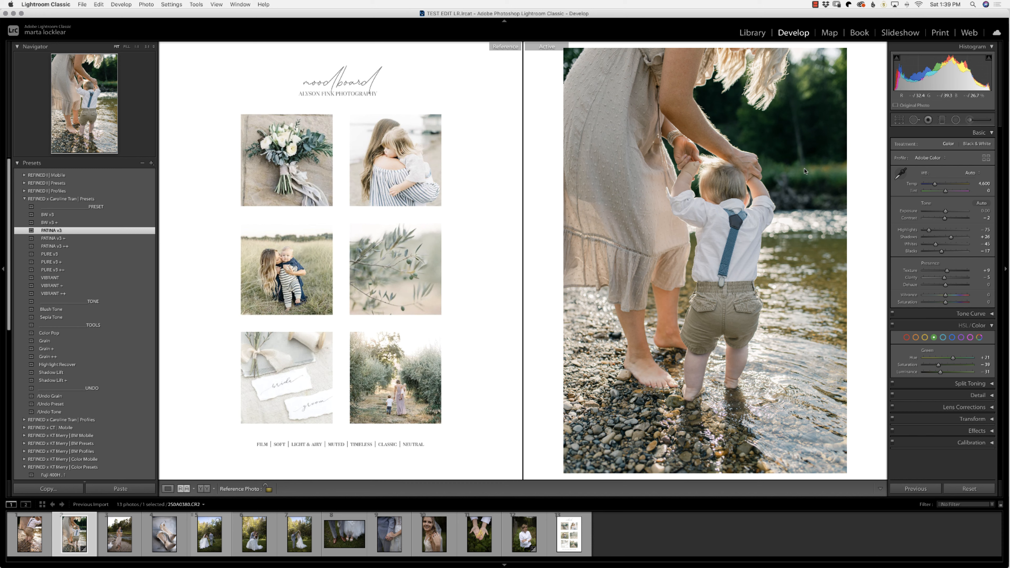
click(204, 489)
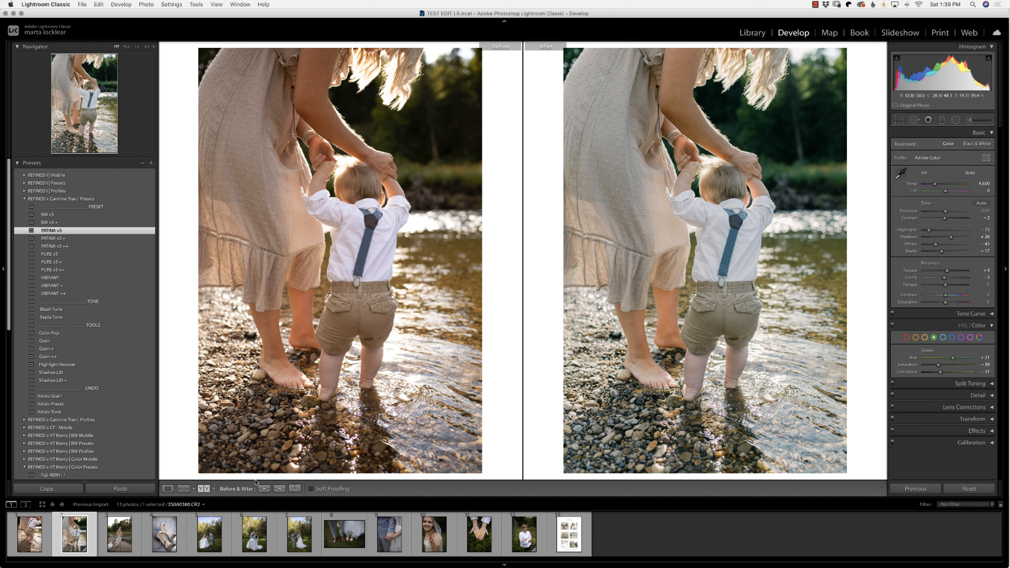
Make the Auto-balanced photo without the preset the Before version, and reapply PATINA v3 for viewing beside the moodboard
click(51, 404)
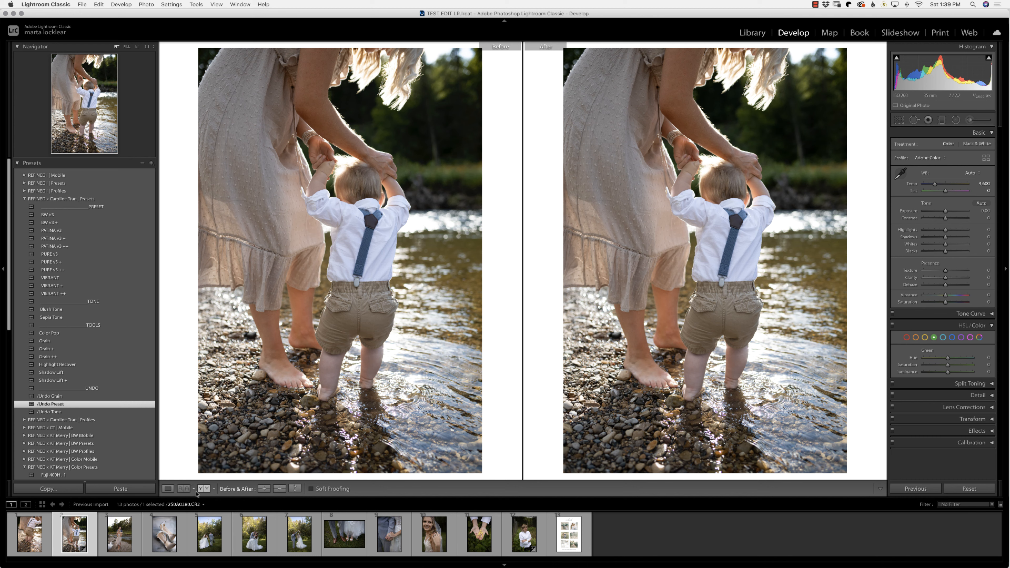
scroll(71, 314, down, 1)
click(54, 231)
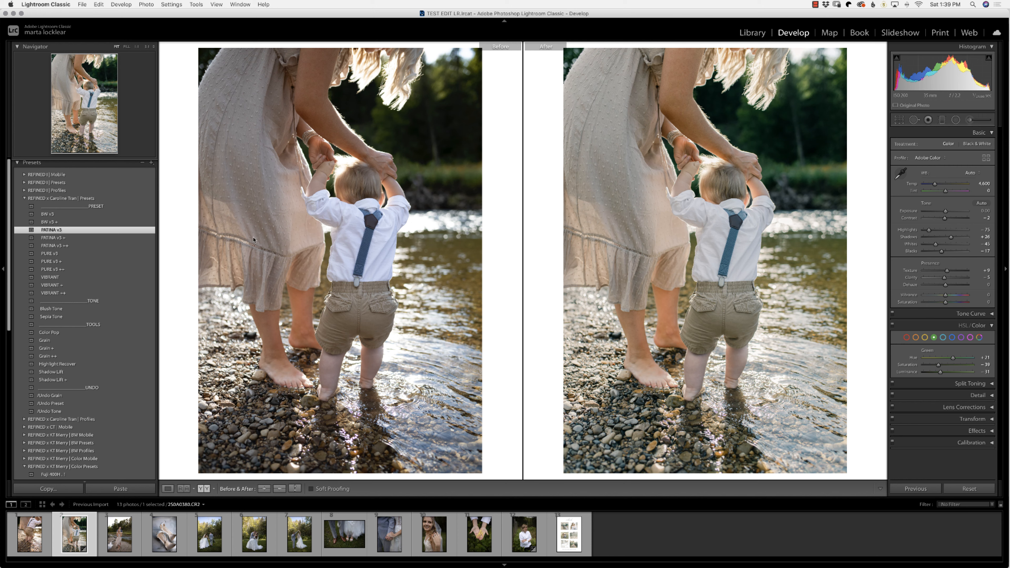
click(184, 489)
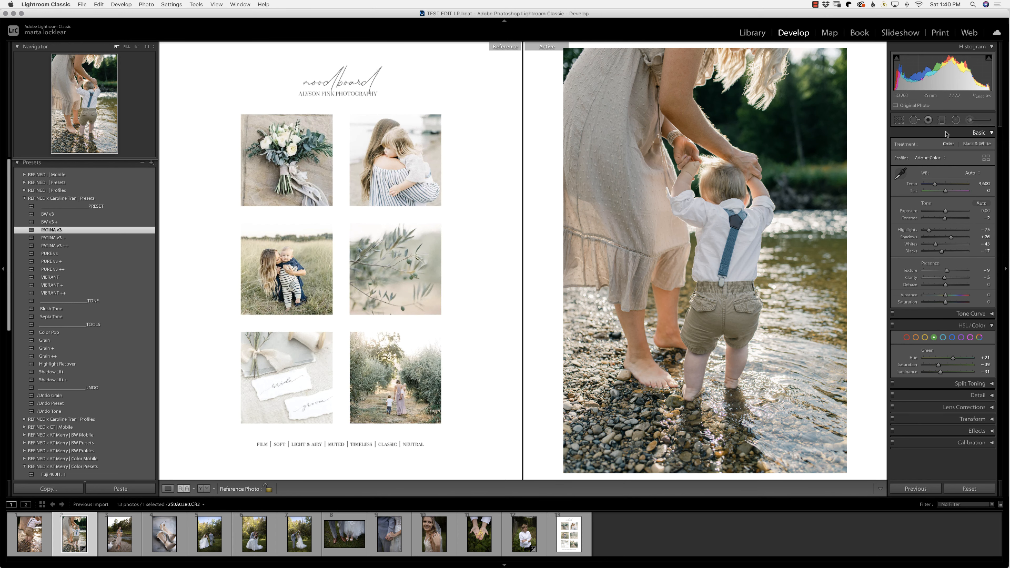
Brighten the river photo to an exposure of +0.90 and raise the shadows to +43
drag(946, 213, 950, 212)
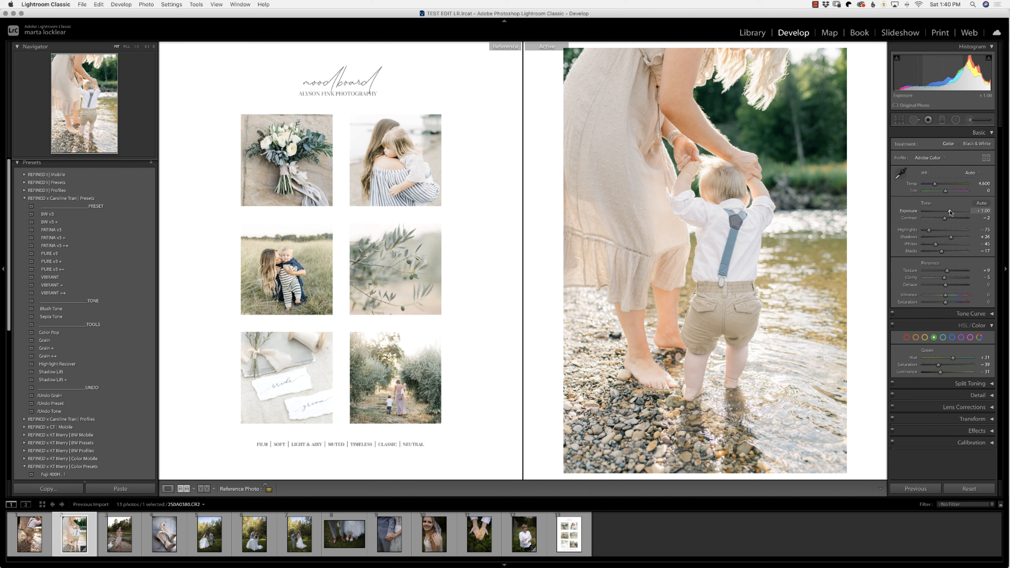
drag(950, 212, 950, 213)
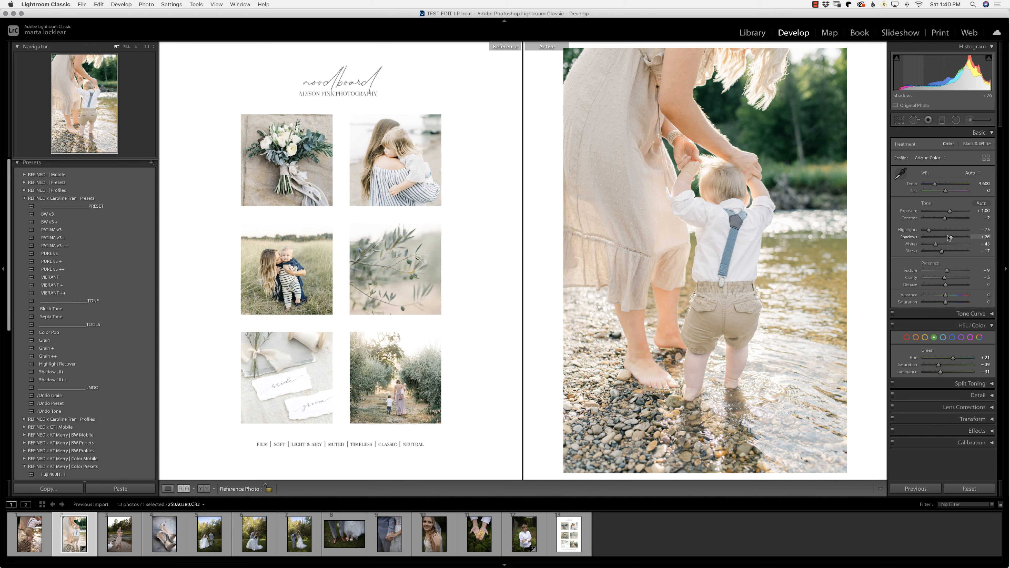
drag(953, 238, 949, 212)
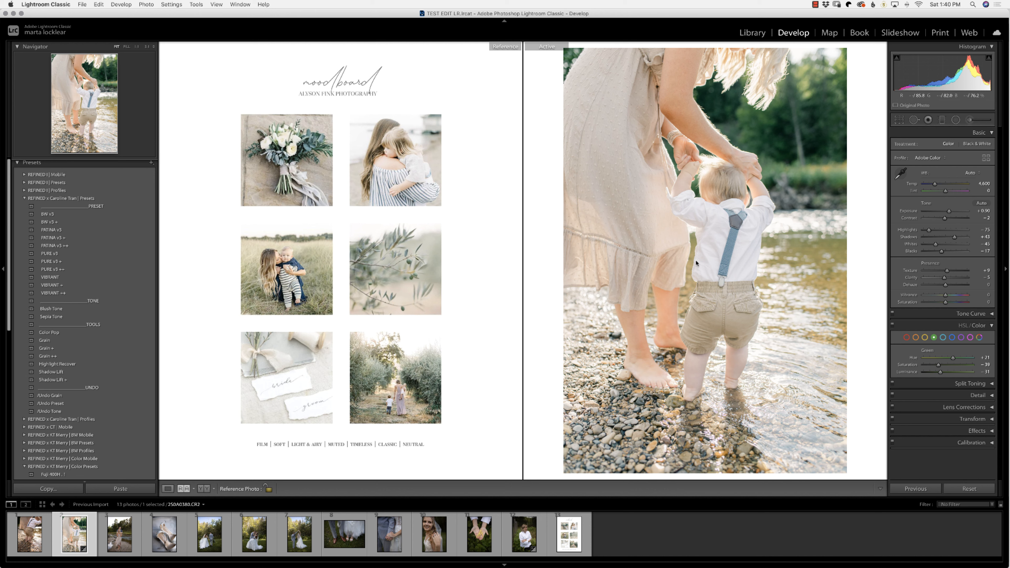
Cool the white balance temperature to about 4,380 and check the dress and shirt tones up close
click(972, 176)
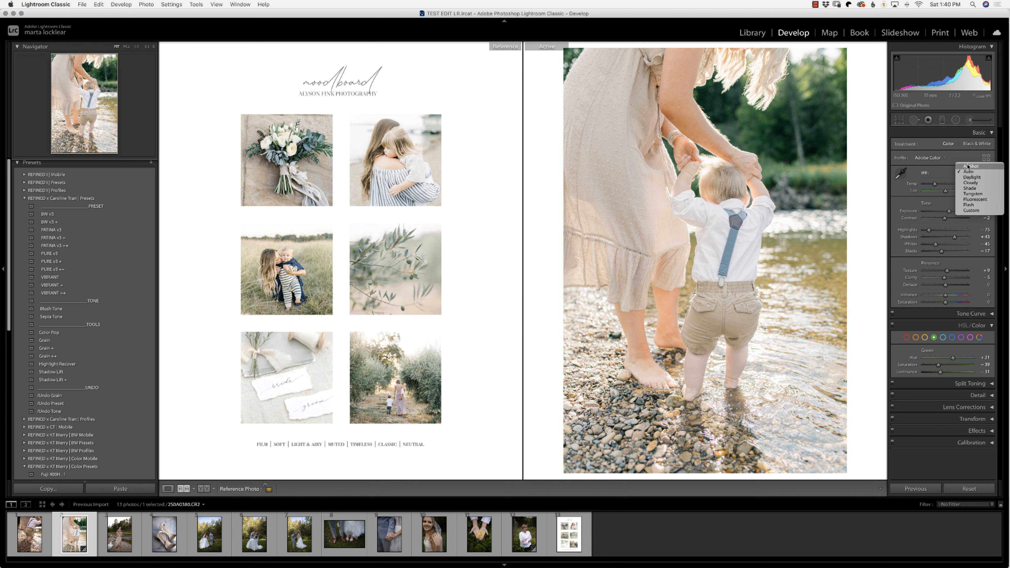
click(888, 173)
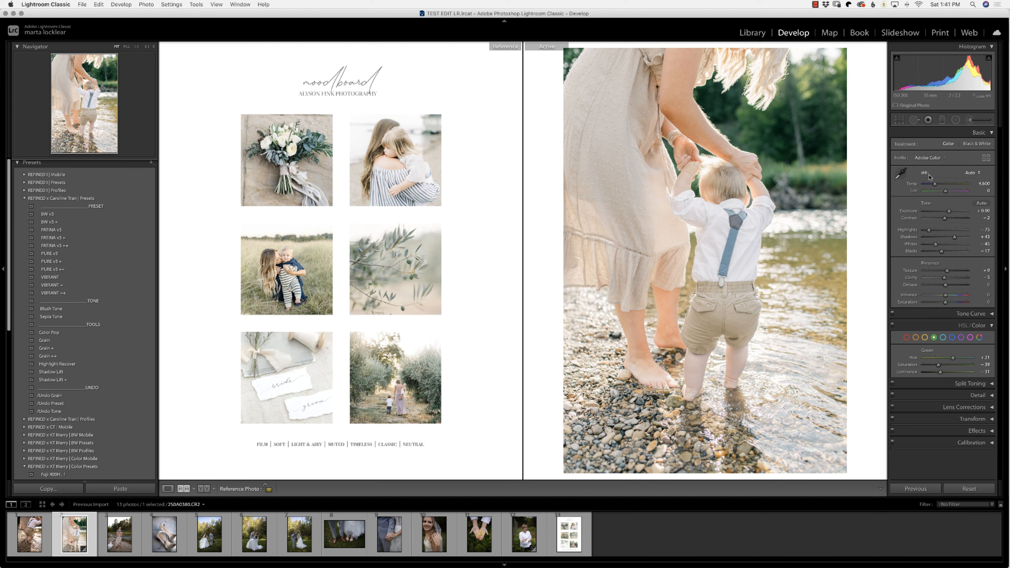
drag(936, 185, 935, 186)
click(654, 205)
drag(755, 198, 762, 350)
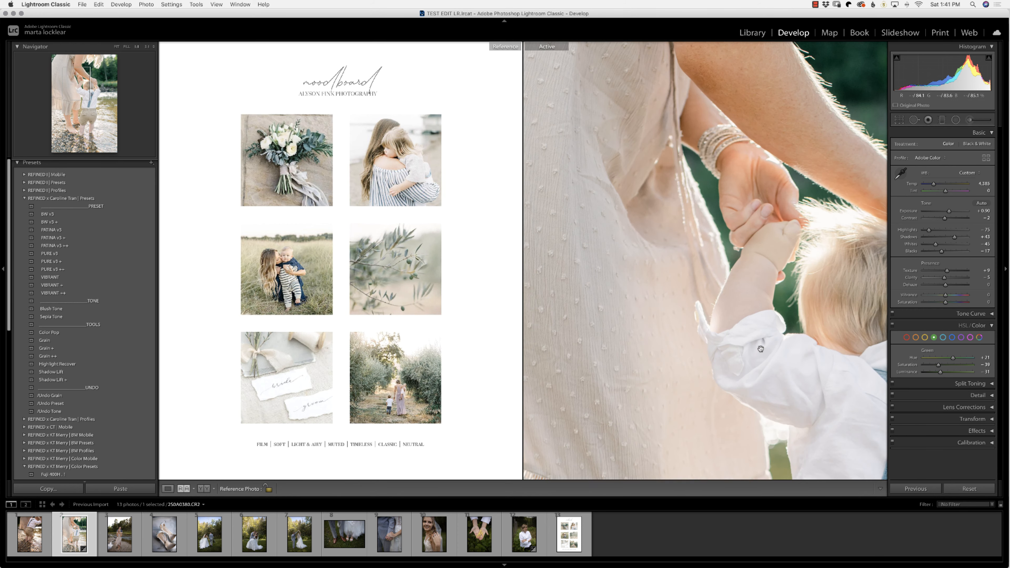
drag(630, 147, 697, 239)
click(734, 310)
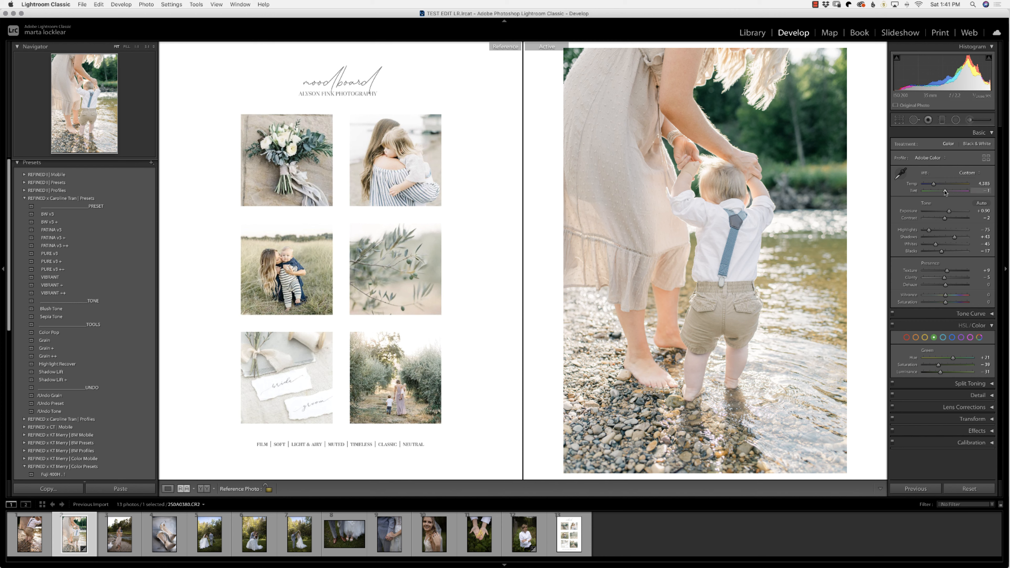
Shift the tint slightly toward green while checking the skin tones up close
drag(946, 192, 944, 193)
click(671, 103)
drag(712, 174, 729, 323)
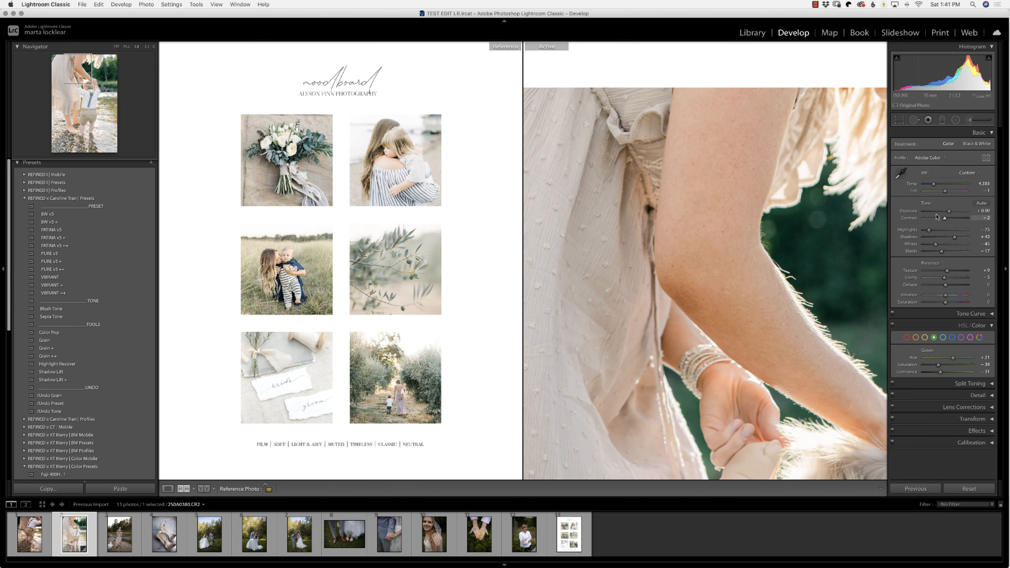
drag(945, 192, 945, 194)
click(749, 345)
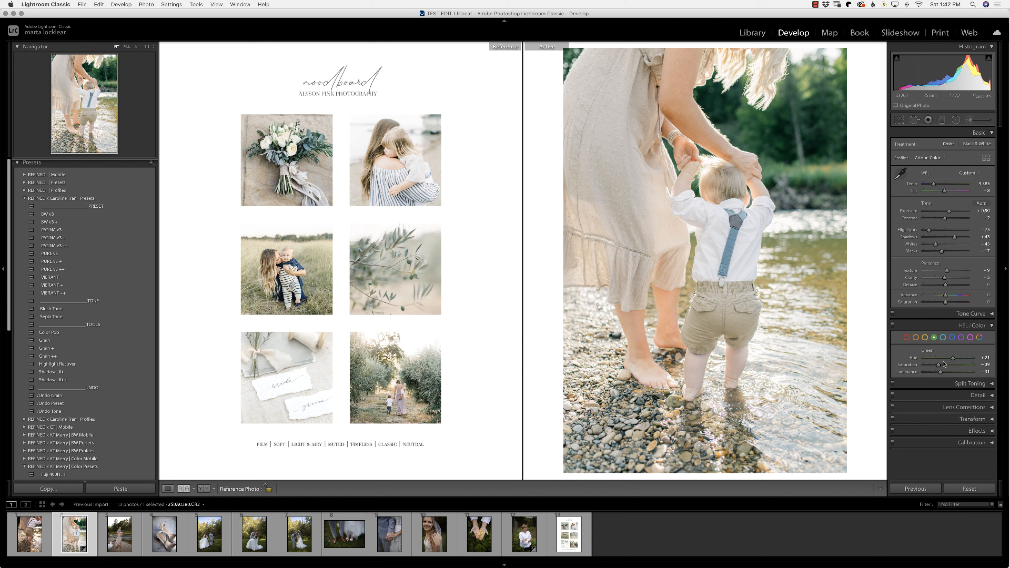
Mute the greens by lowering their saturation to -52 and fine-tuning their hue and luminance
drag(954, 359, 933, 370)
drag(939, 372, 937, 367)
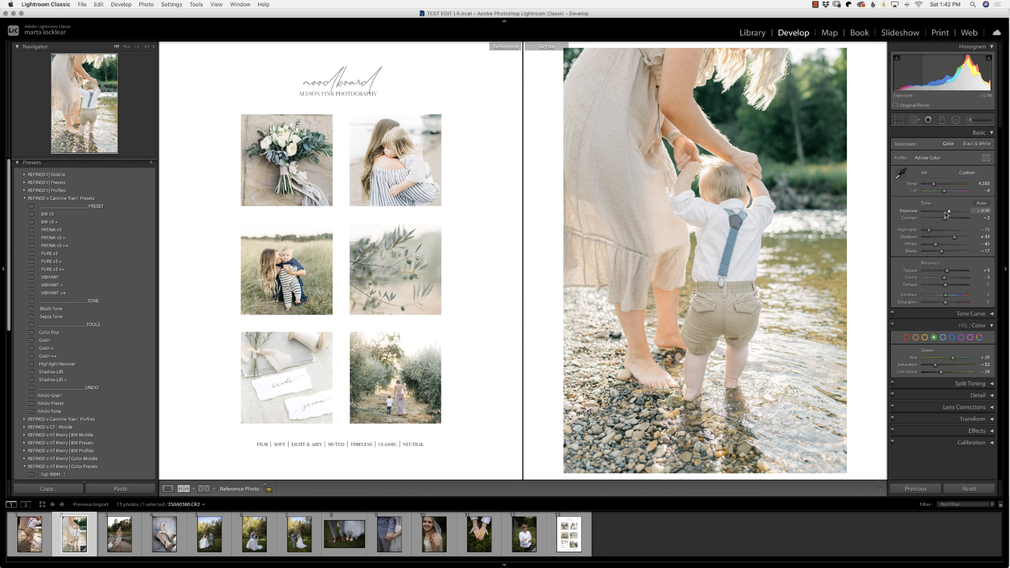
Set the exposure to +1.00 and raise the contrast to about +9
drag(949, 212, 950, 212)
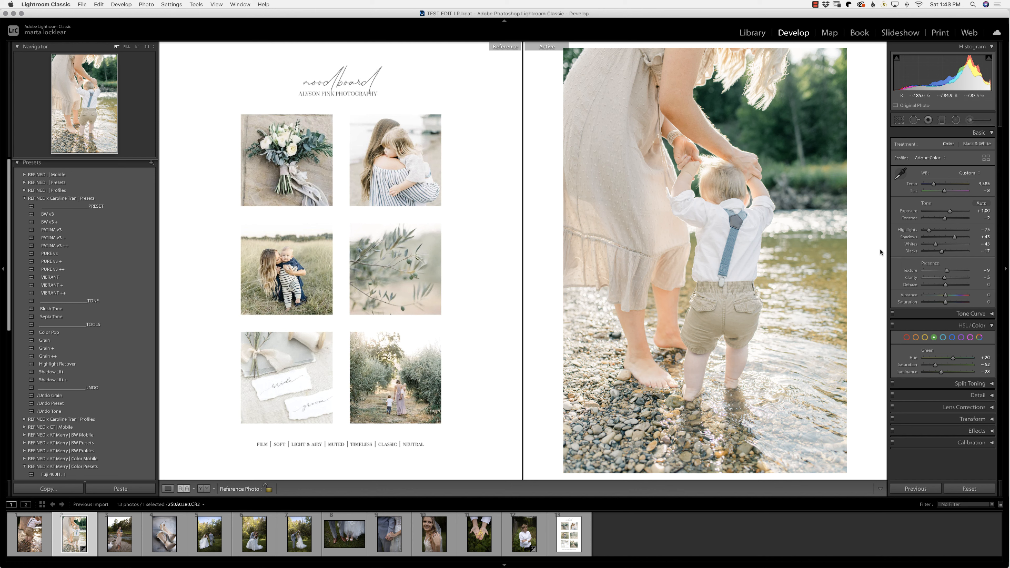
drag(946, 219, 944, 220)
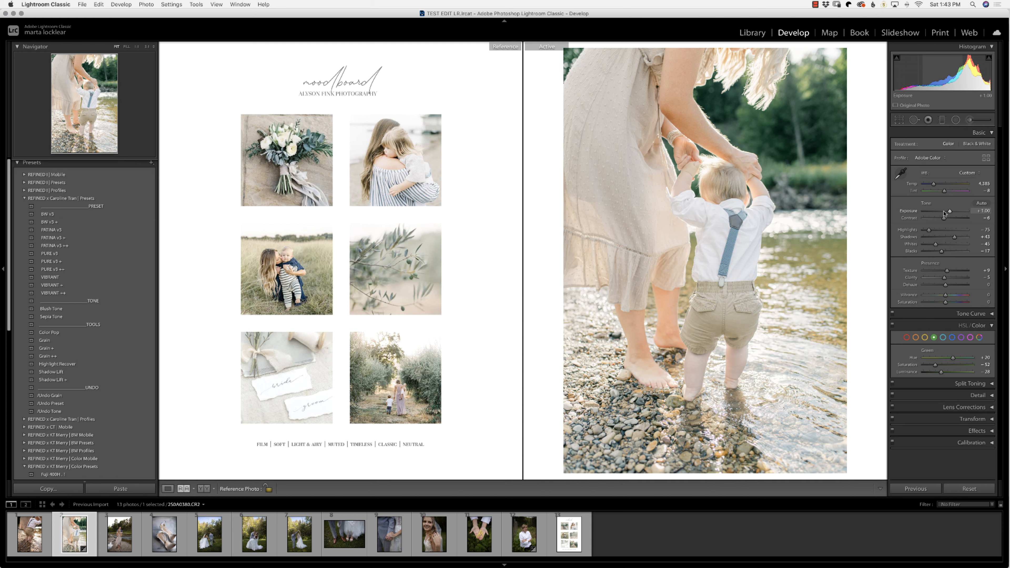
drag(945, 220, 947, 222)
drag(946, 222, 949, 220)
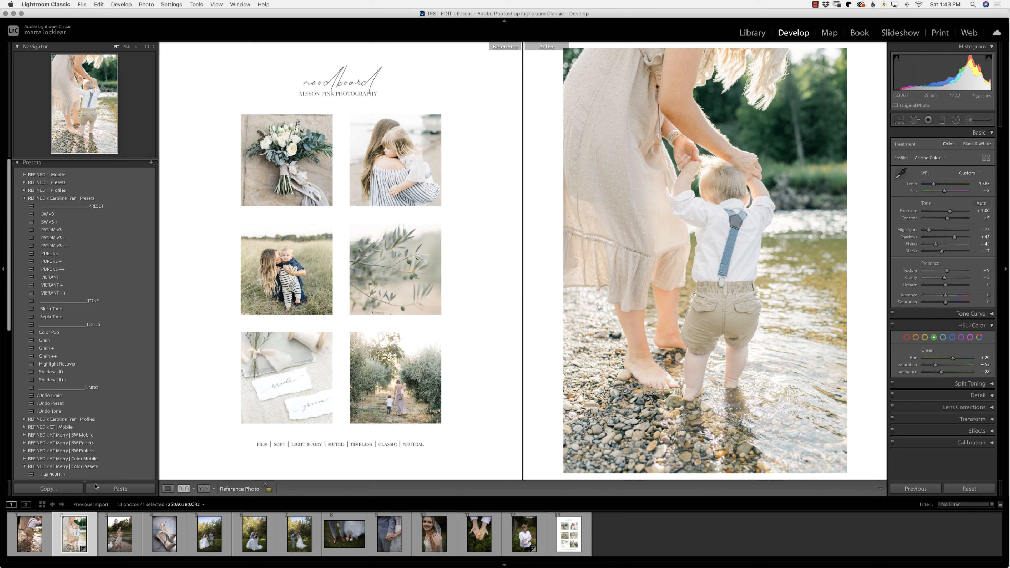
Copy the edited settings to the Before version, and reset the river photo for viewing beside the moodboard
click(203, 489)
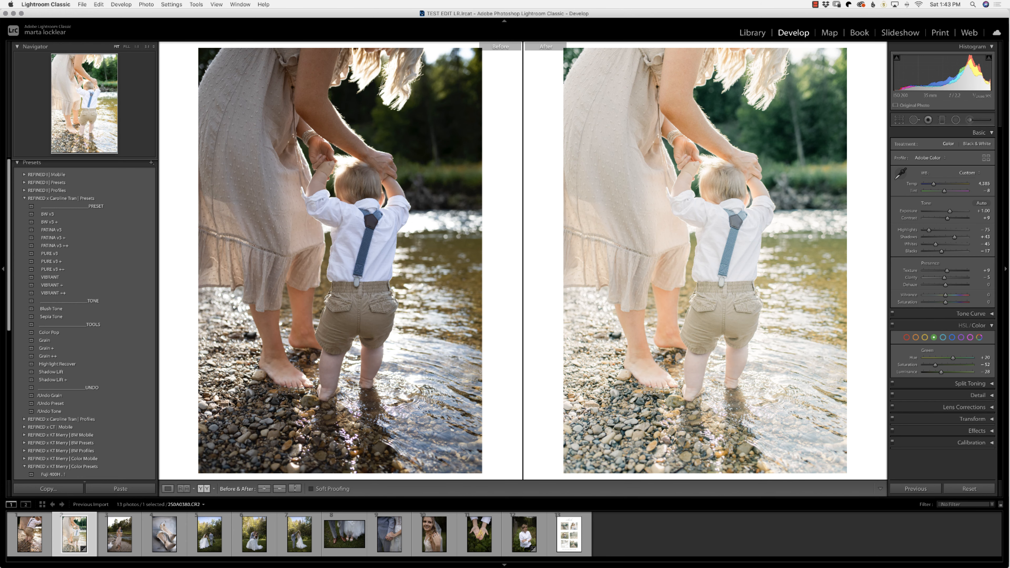
click(279, 489)
click(970, 489)
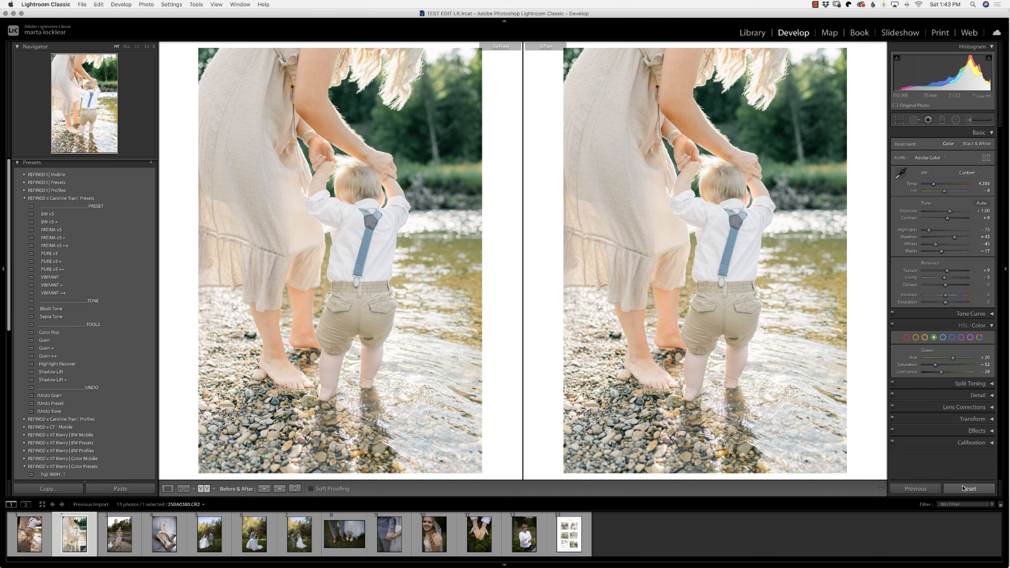
click(183, 489)
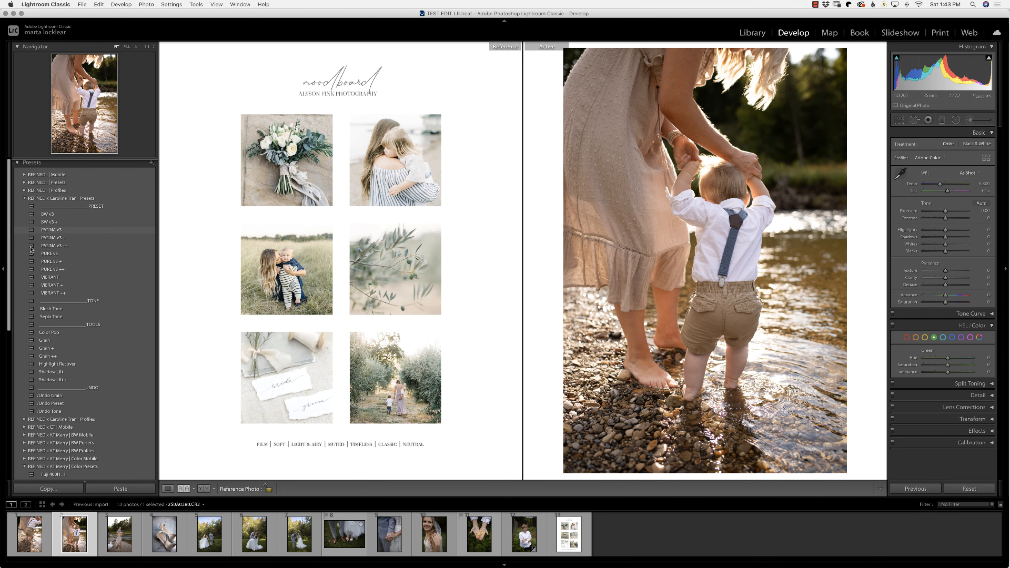
Apply the Fuji 400H . 4 preset from the REFINED x KT Merry color presets and set white balance to Auto
scroll(74, 232, down, 10)
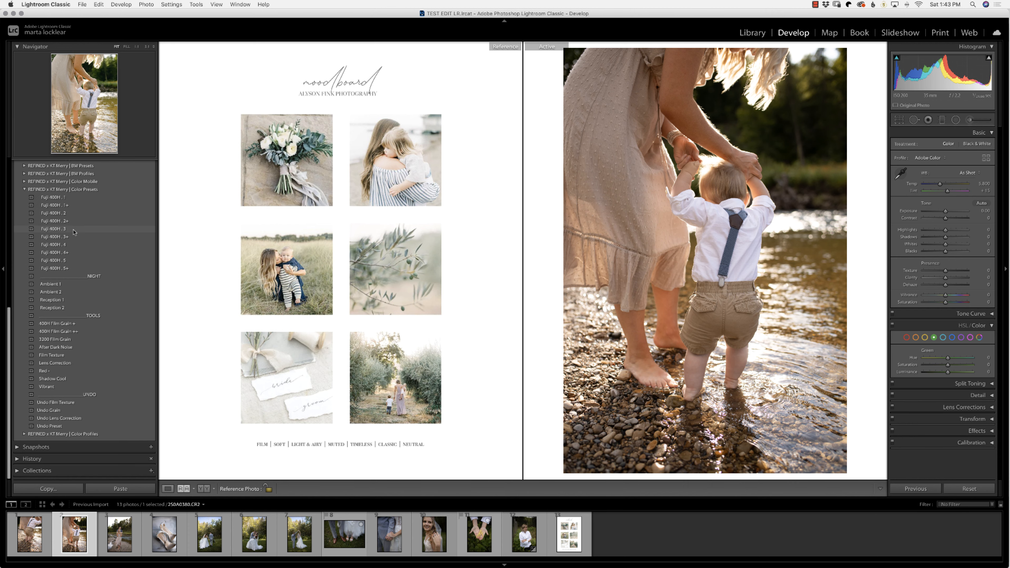
scroll(73, 232, up, 1)
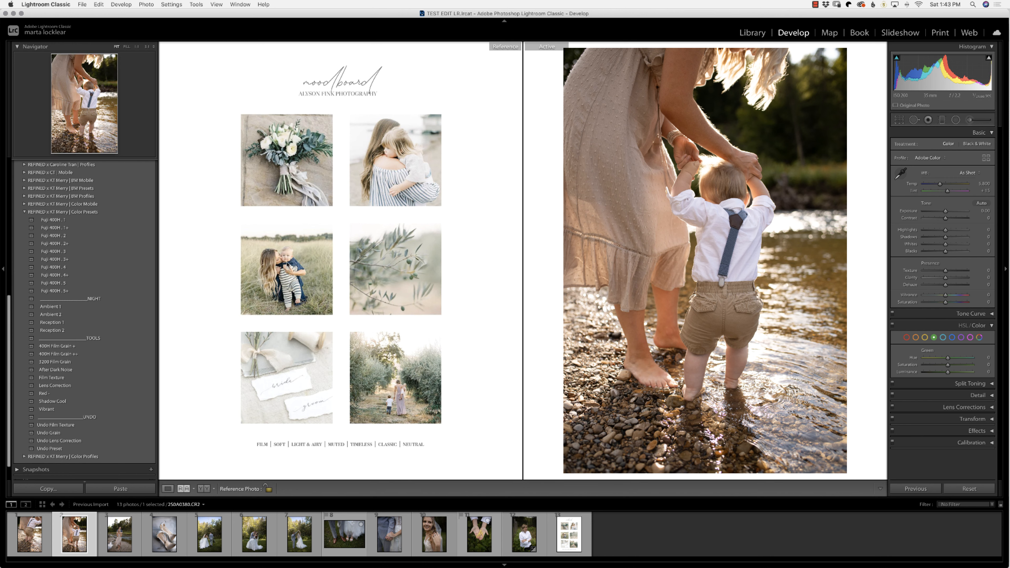
click(68, 267)
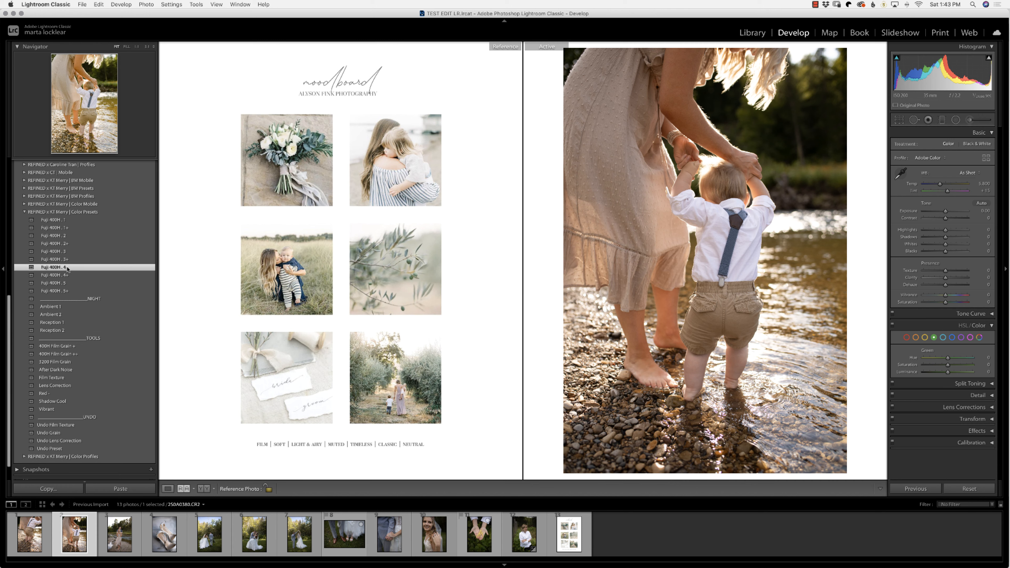
click(969, 173)
click(966, 180)
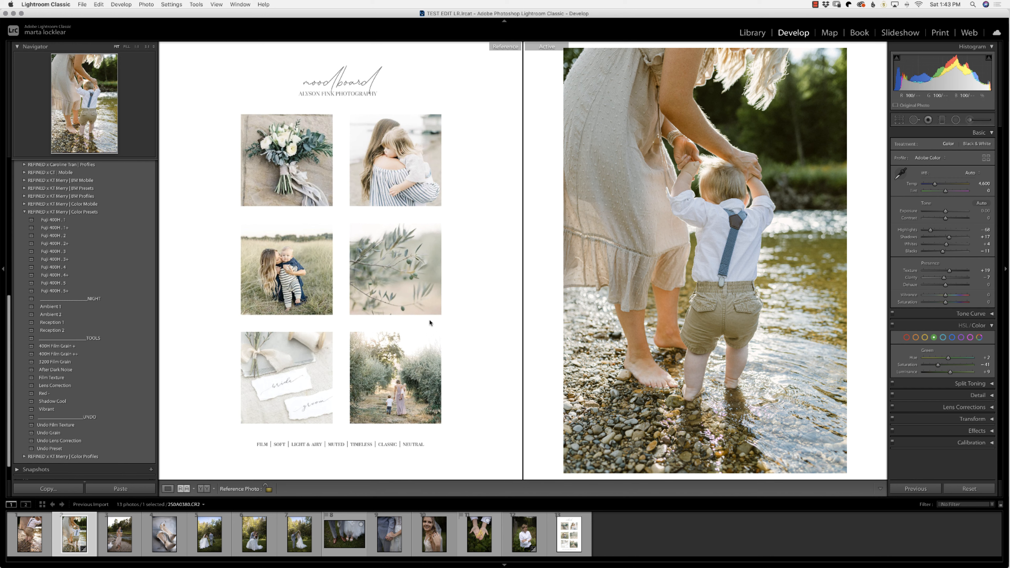
Apply the Fuji 400H . 2 preset to the river photo with exposure at +0.70 and tint at -1, slightly adjusting the temperature
click(49, 235)
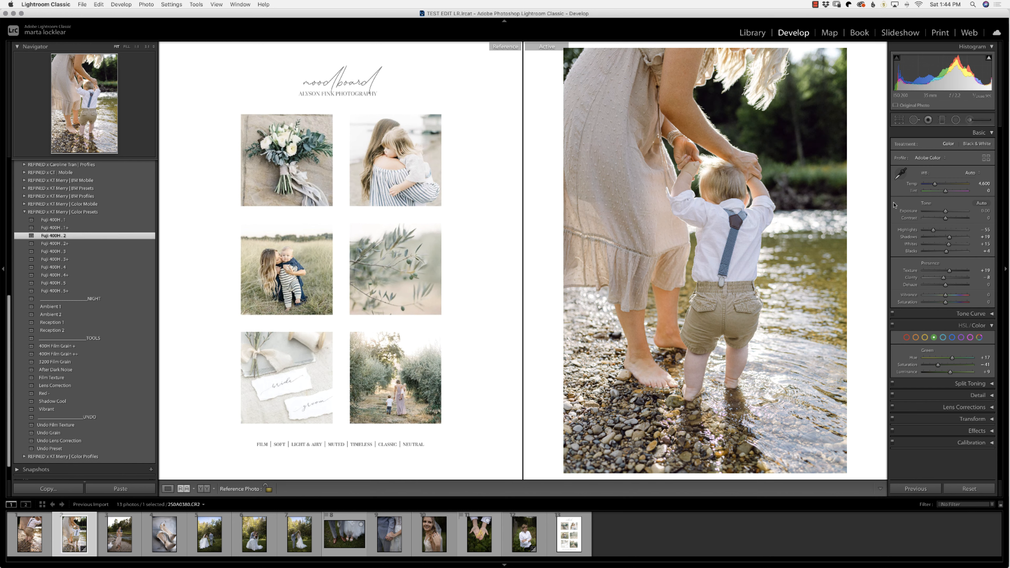
drag(946, 211, 949, 213)
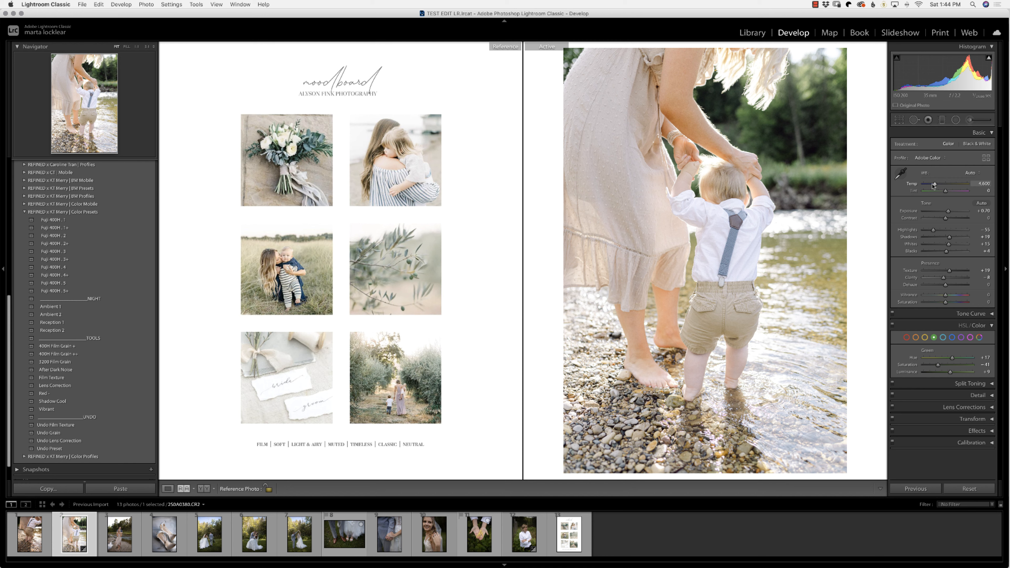
drag(935, 184, 935, 185)
drag(946, 191, 946, 195)
double_click(946, 194)
drag(947, 193, 946, 193)
Compare the Before and After versions of the river photo up close on the dress, arms and child's shirt
click(204, 490)
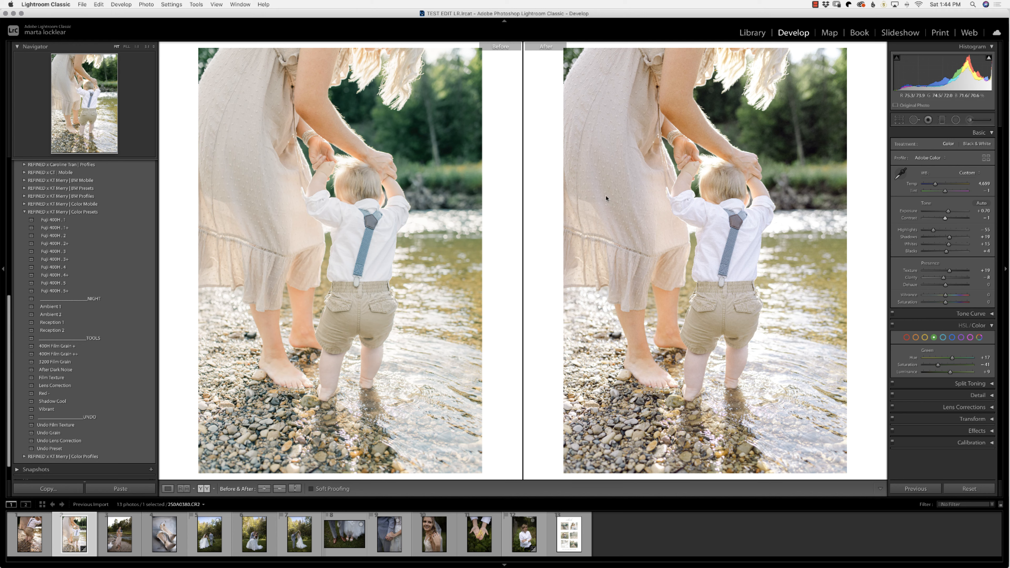
click(592, 234)
drag(607, 239, 644, 265)
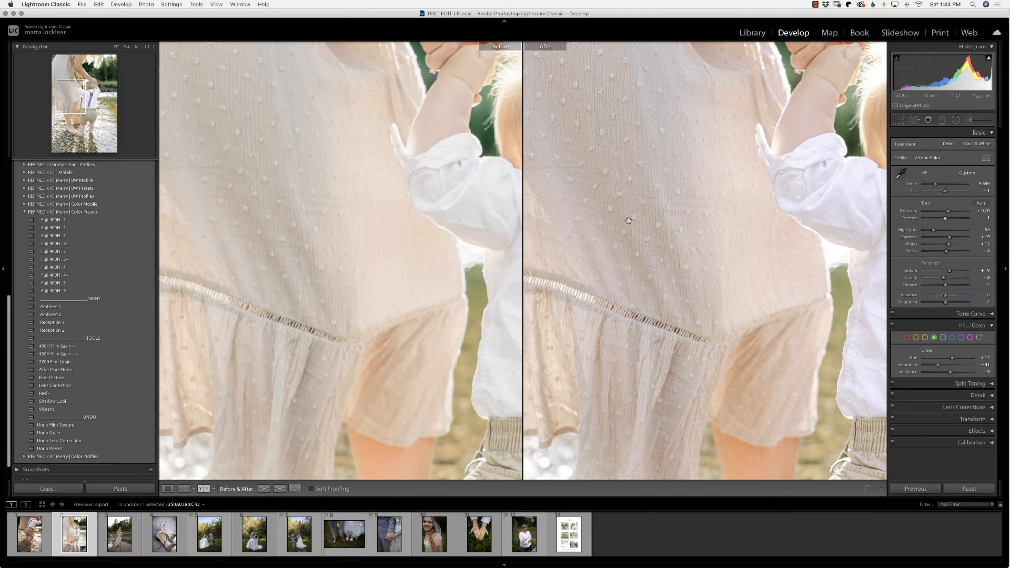
drag(629, 220, 706, 321)
drag(806, 162, 659, 367)
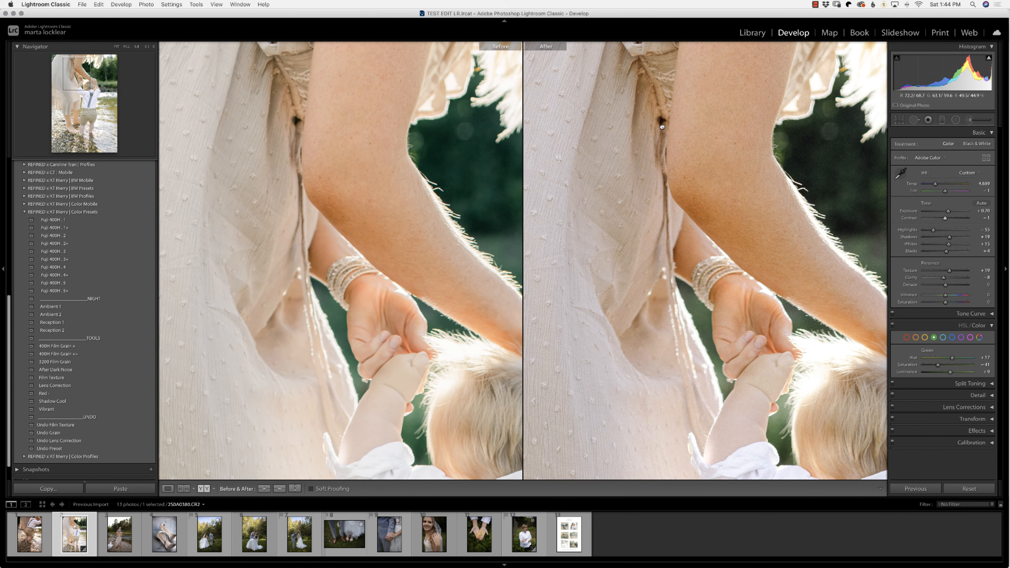
scroll(684, 181, down, 10)
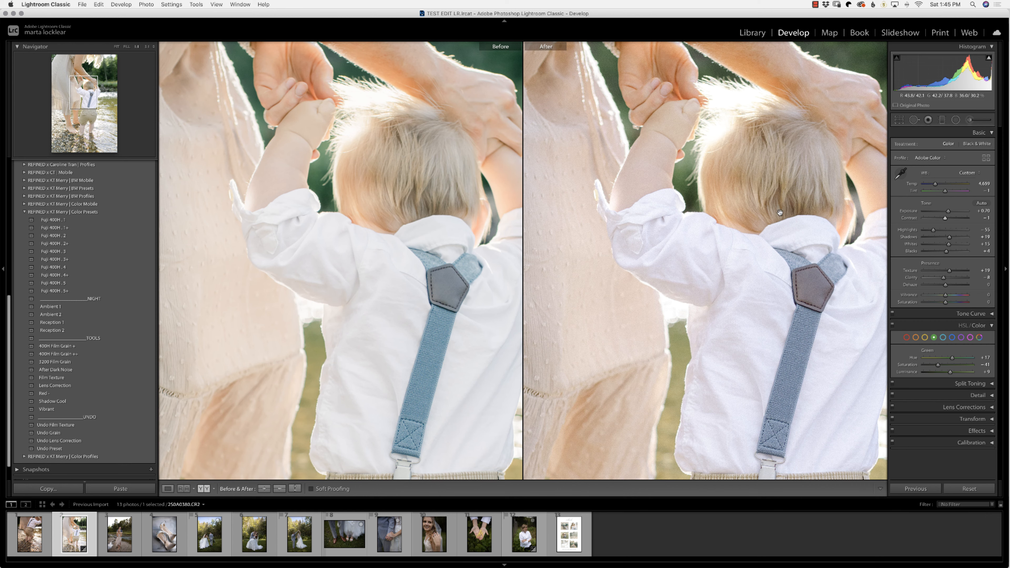
scroll(737, 256, down, 3)
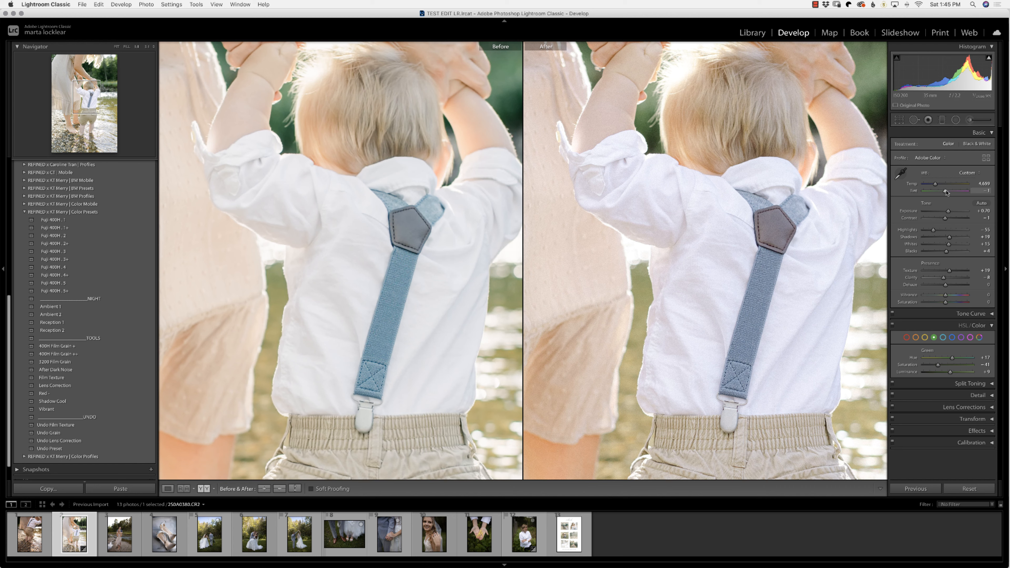
Try a tint of -14 on the After version, check the whole photo, and undo the change
drag(947, 193, 945, 193)
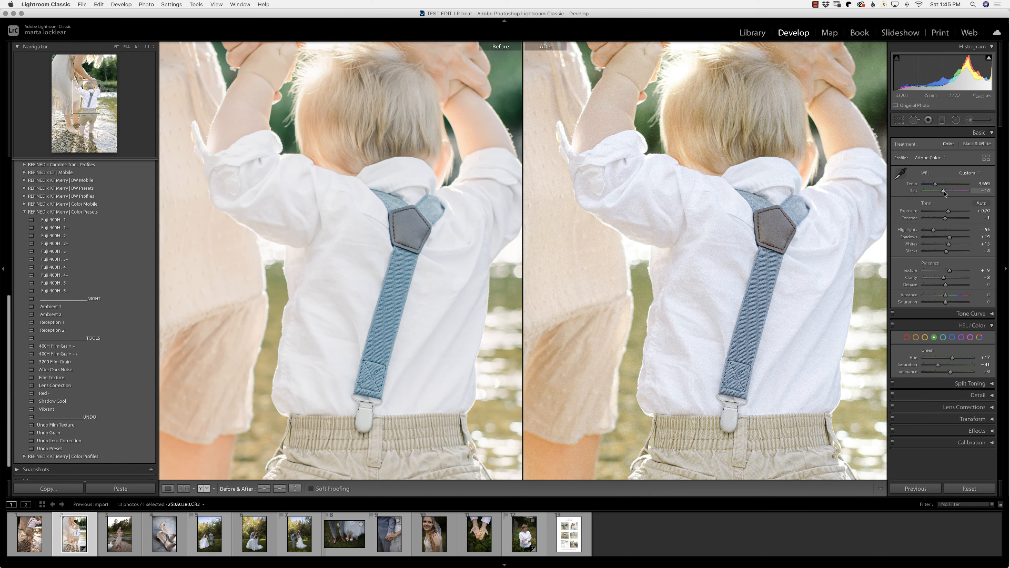
click(681, 309)
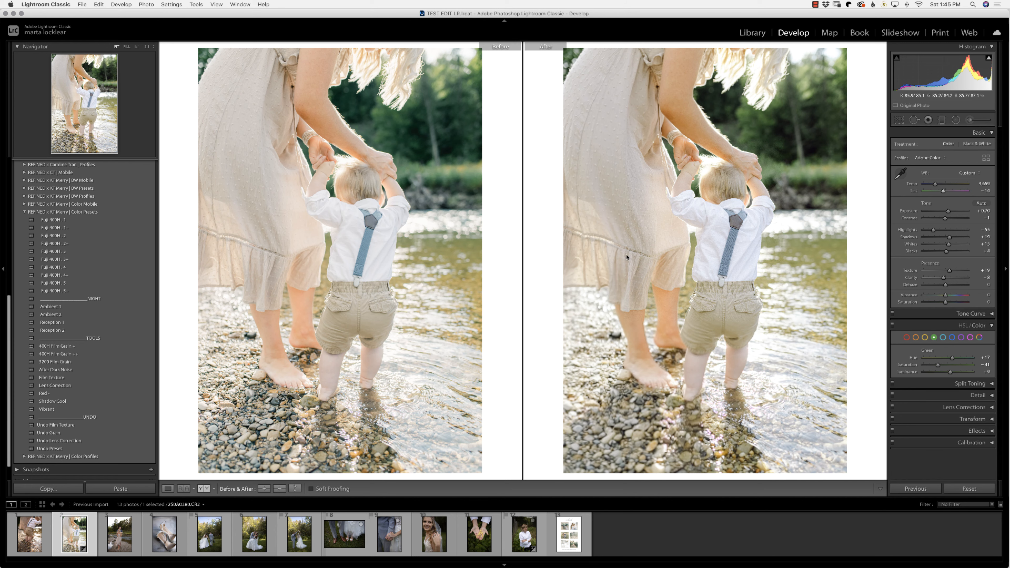
key(super+z)
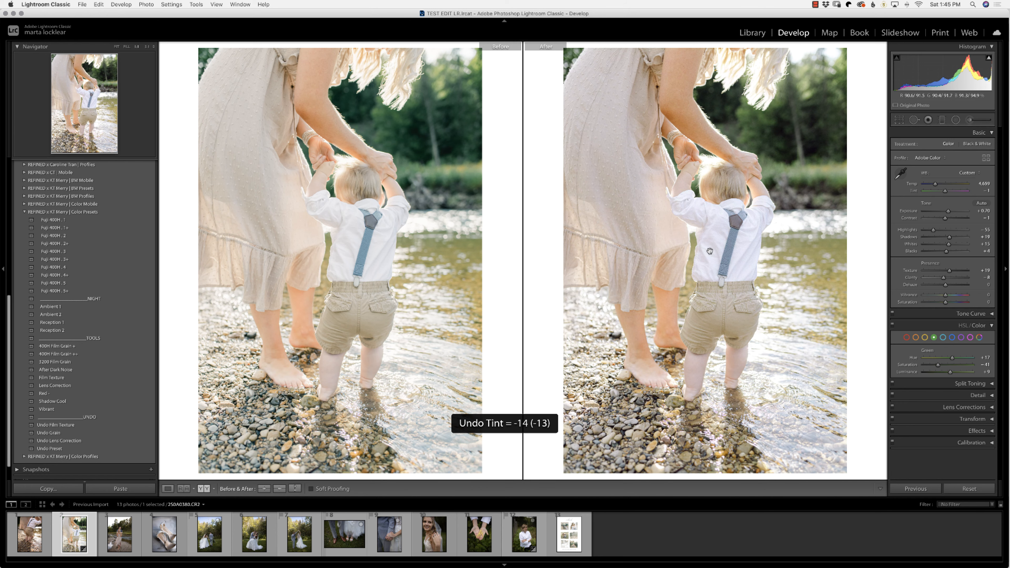
Examine the suspenders, shorts, feet and pebbles up close in both versions, checking the moodboard in between
click(711, 251)
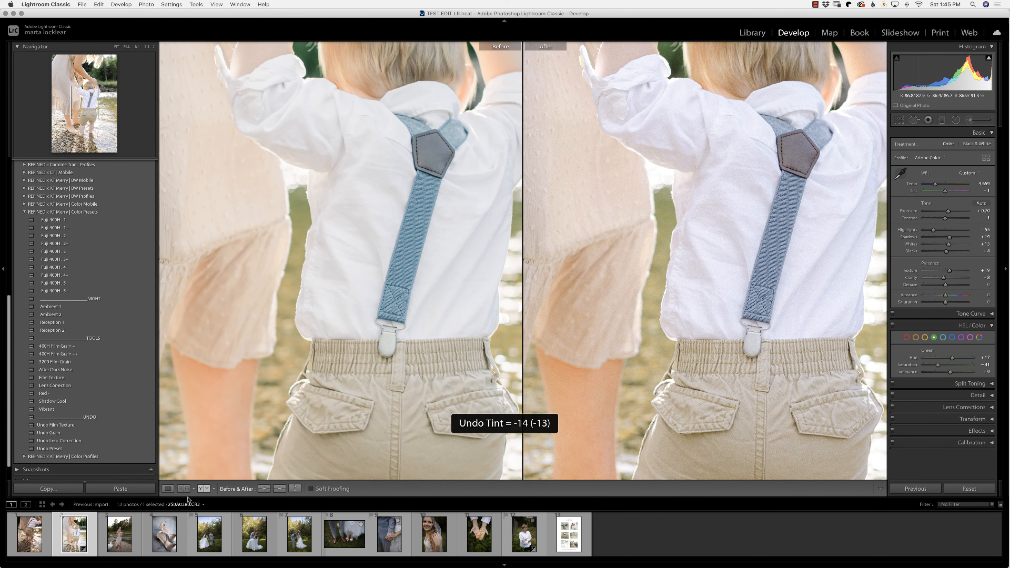
click(183, 489)
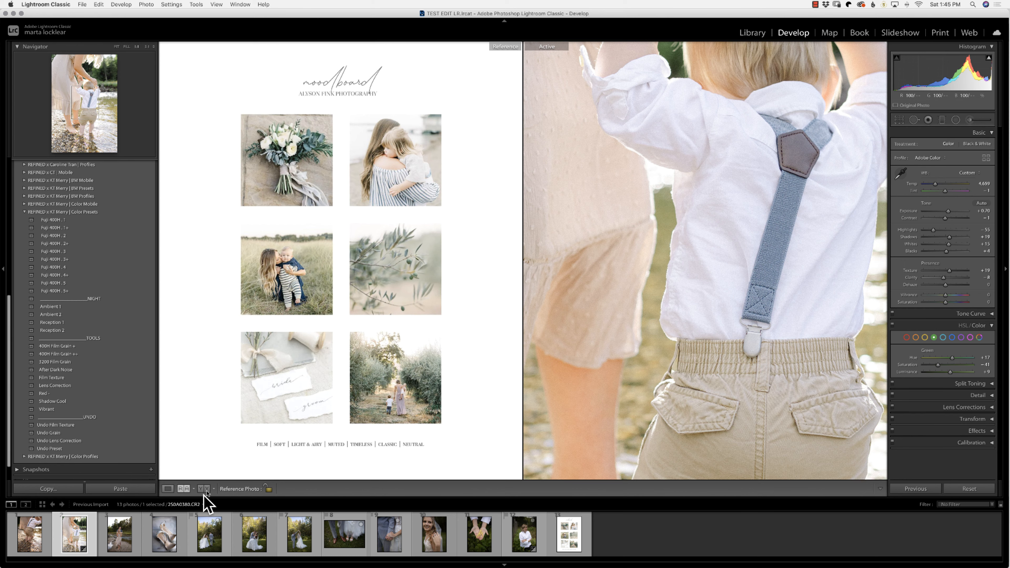
key(y)
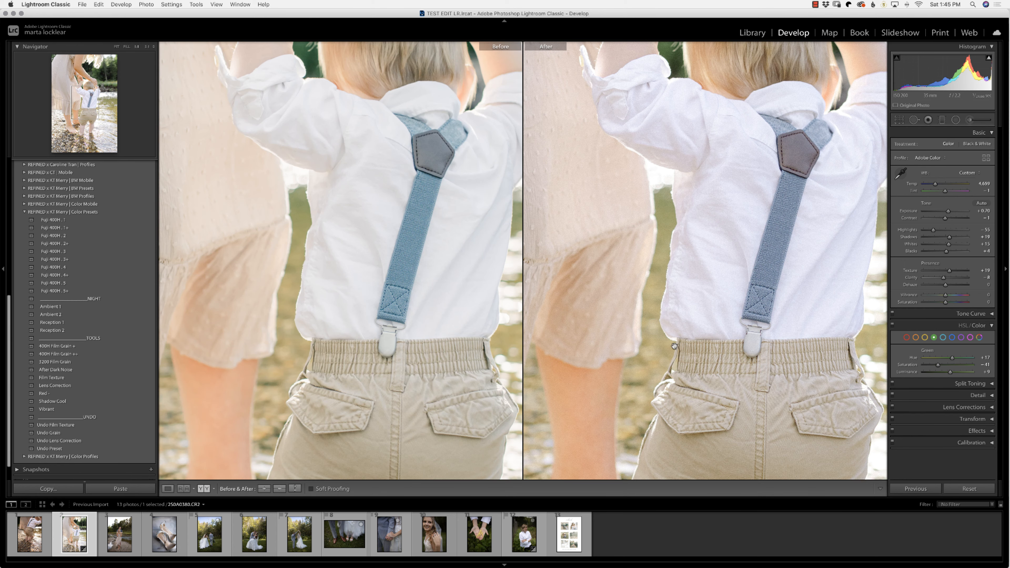
drag(716, 420, 688, 264)
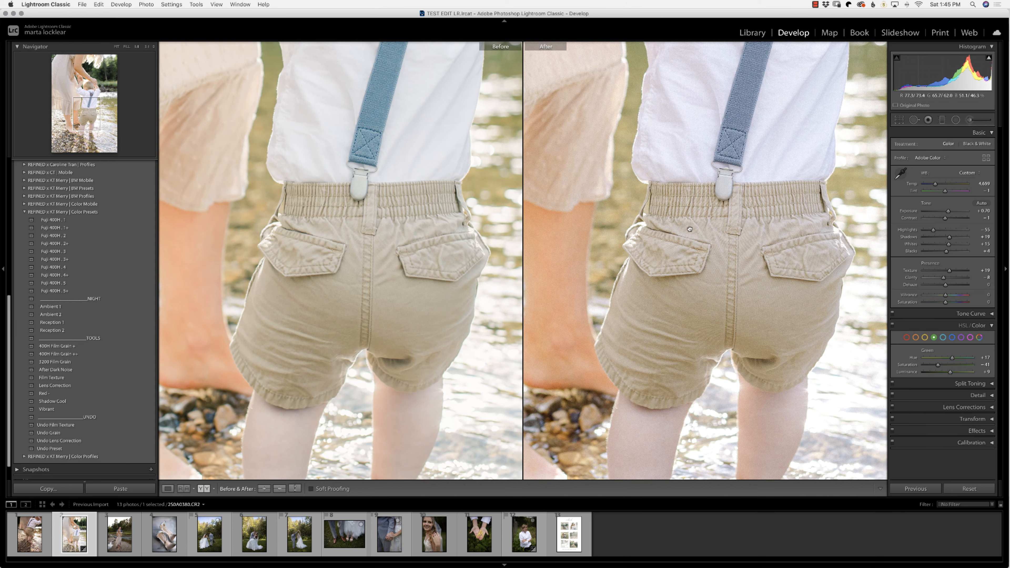
scroll(686, 236, down, 10)
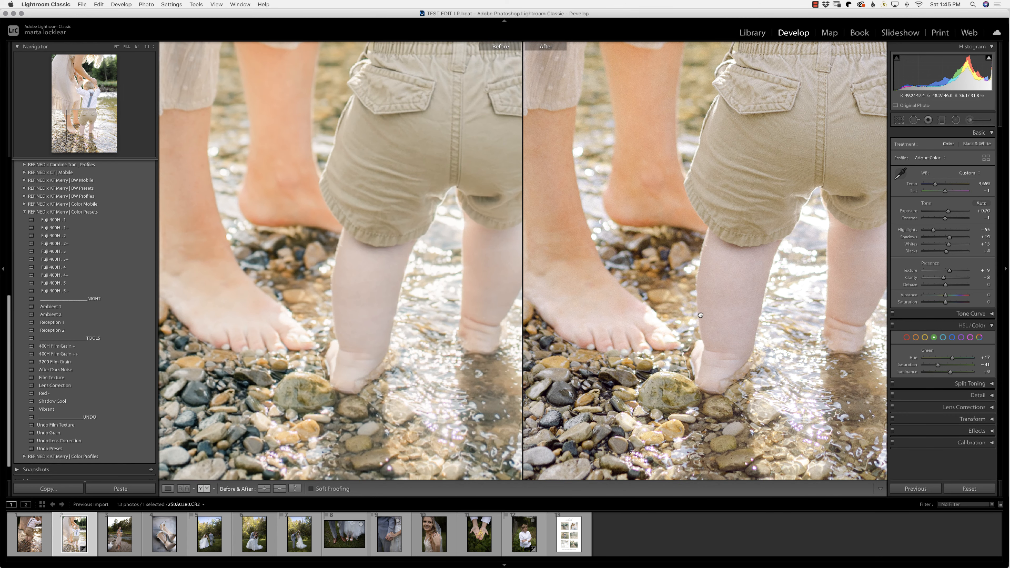
scroll(701, 315, down, 5)
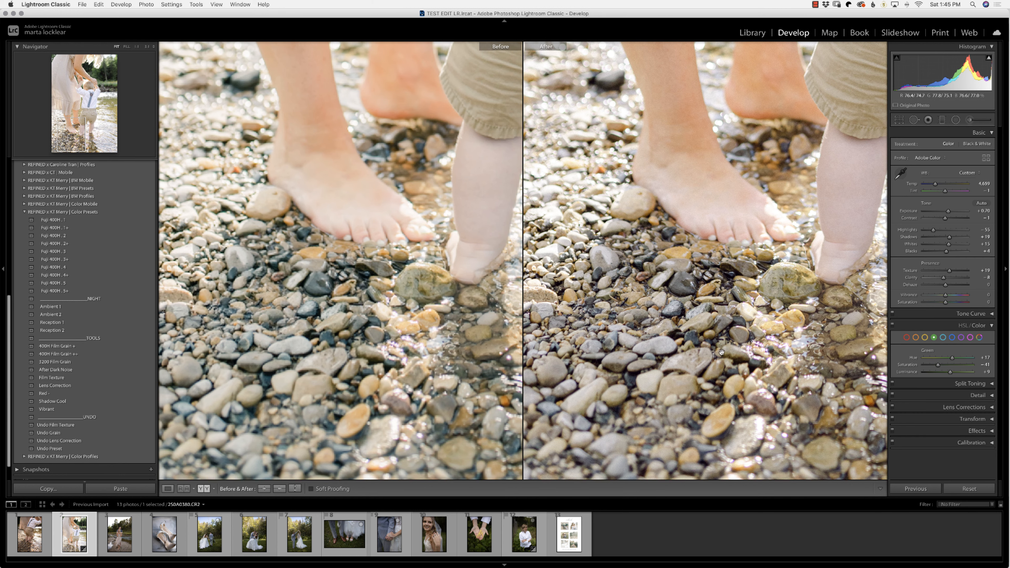
Set the green hue to +37 and the green saturation to -54 on the After version
click(730, 348)
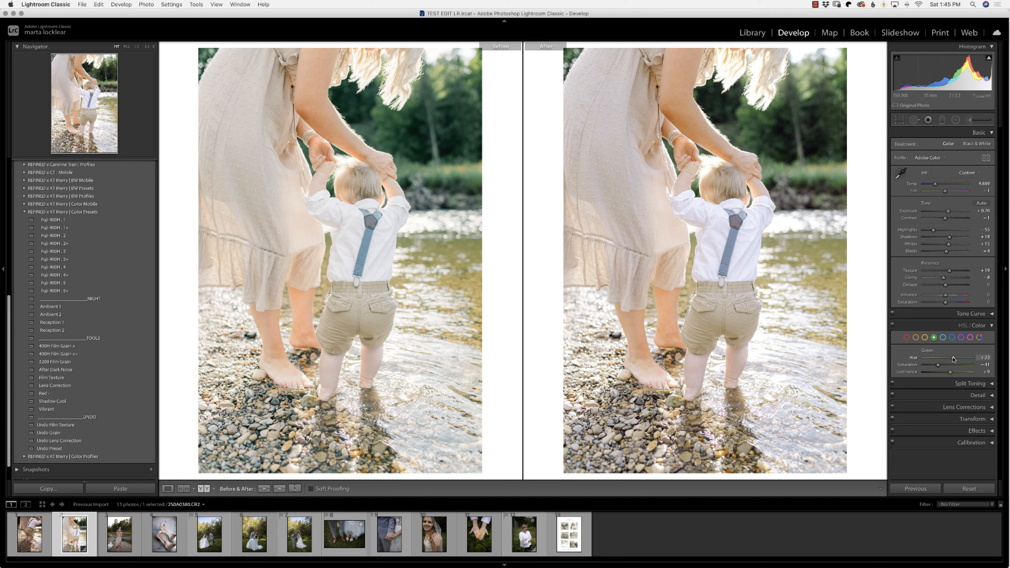
drag(938, 365, 933, 365)
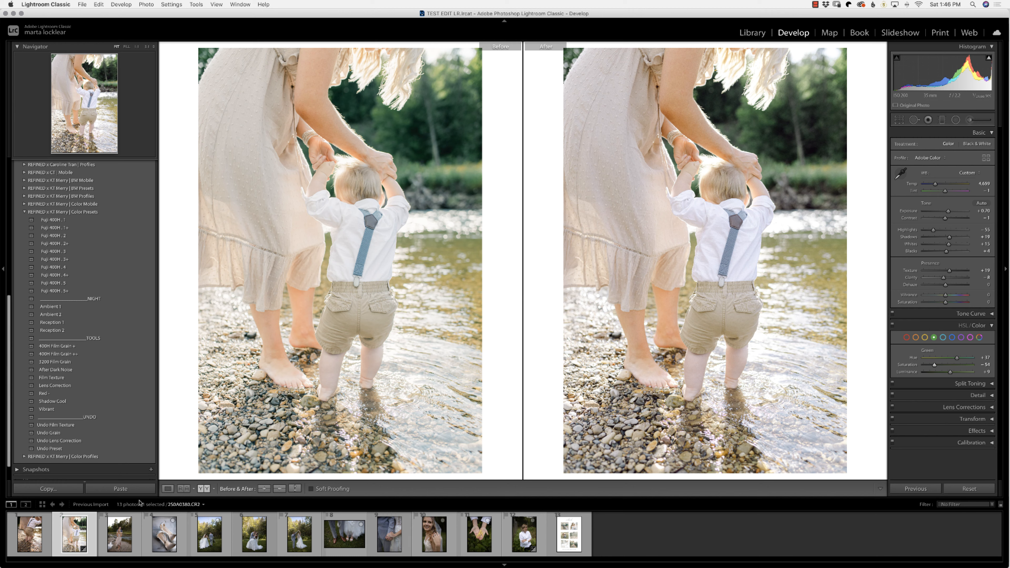
Copy the Before version's settings to the After version and show the river photo beside the moodboard
click(264, 489)
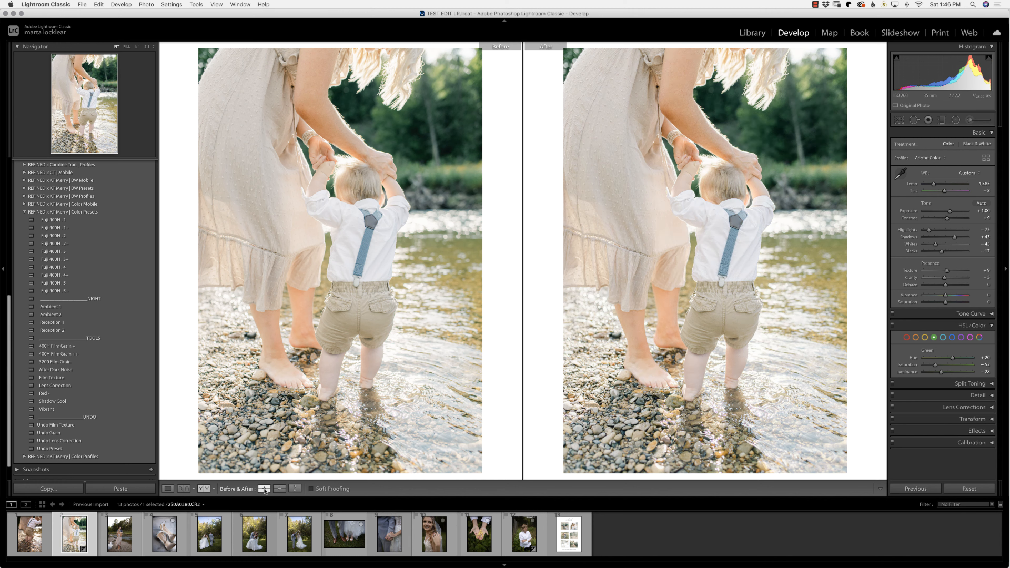
click(183, 489)
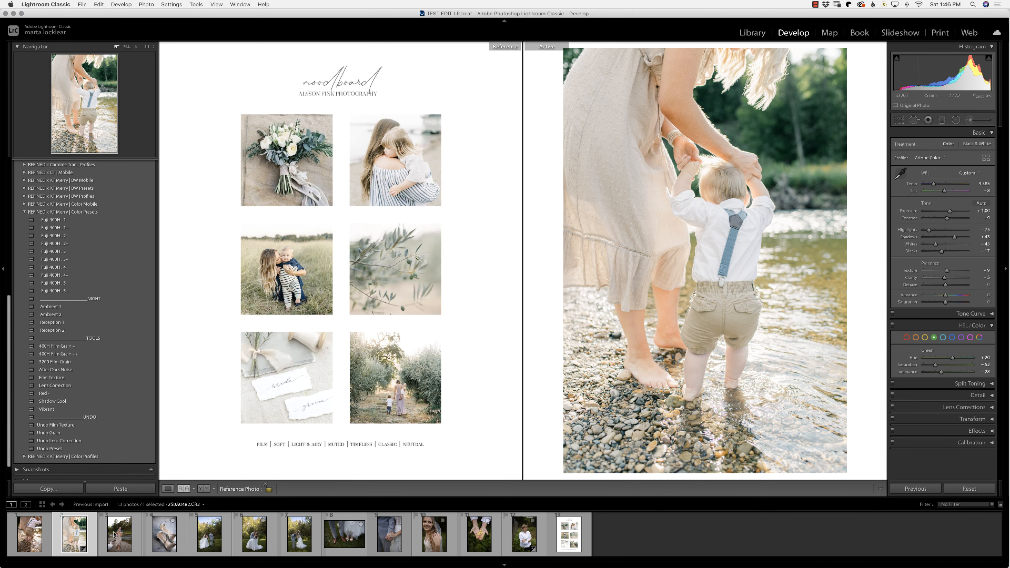
Select the high-heeled shoes photo and apply the PATINA v3 preset from the REFINED x Caroline Tran presets
click(164, 536)
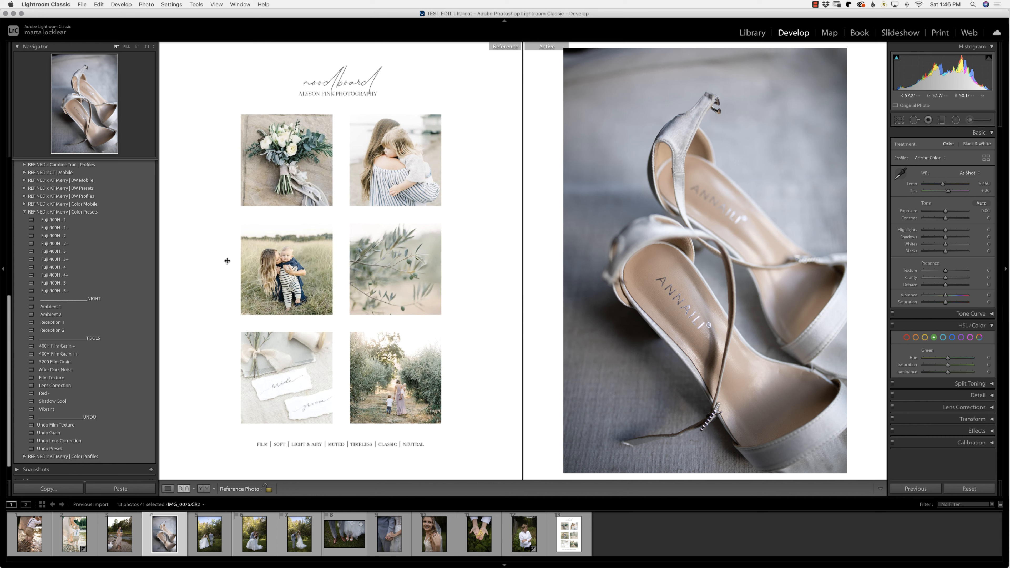
drag(10, 314, 11, 165)
click(64, 231)
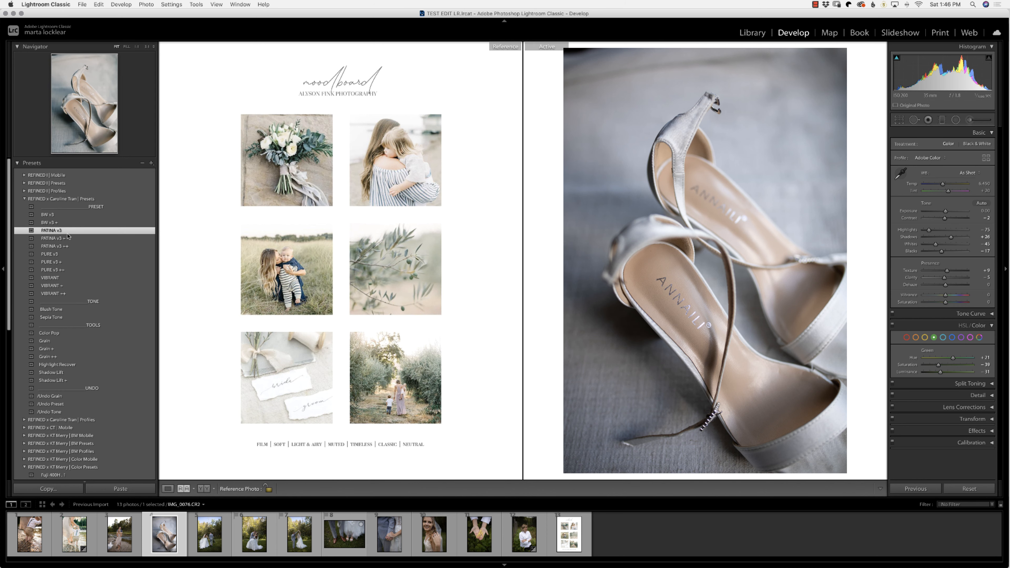
Raise the shoe photo's exposure to about +1.15, warm the temperature to about 6,619, and lower the contrast slightly
drag(946, 212, 951, 211)
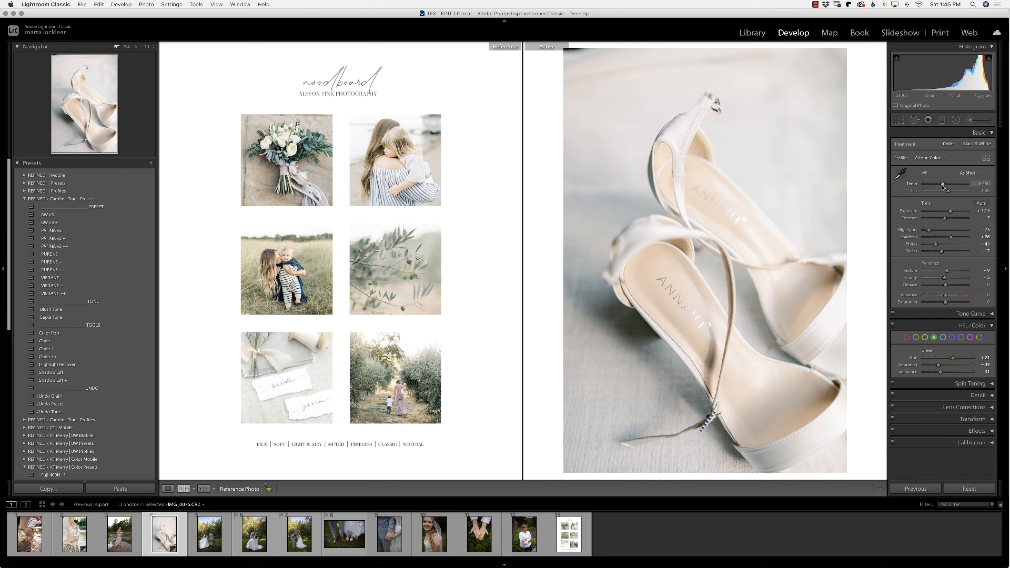
drag(943, 185, 944, 185)
drag(945, 219, 945, 221)
Compare the edited shoe photo with its original and with the reference moodboard
click(206, 489)
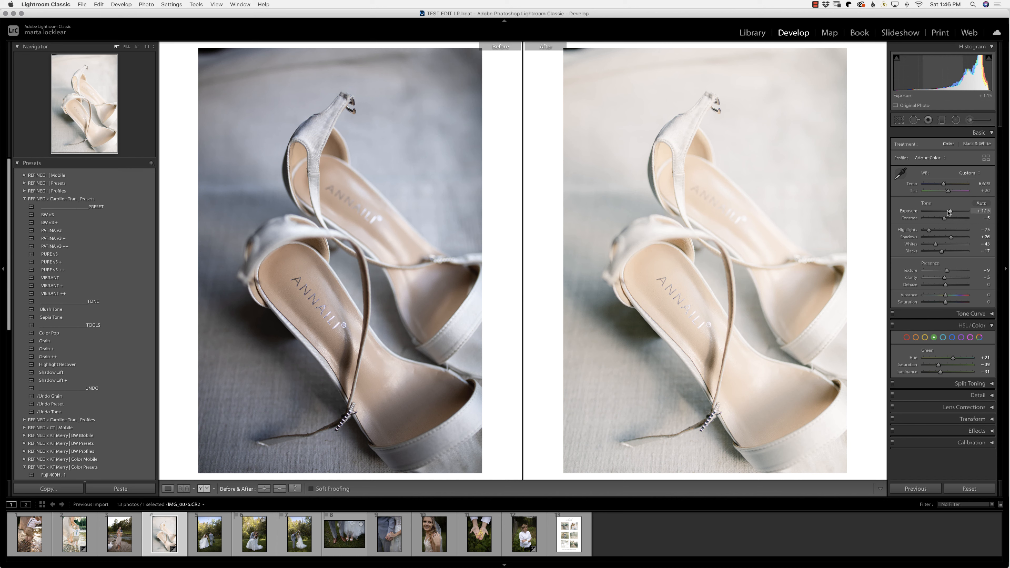
key(shift+r)
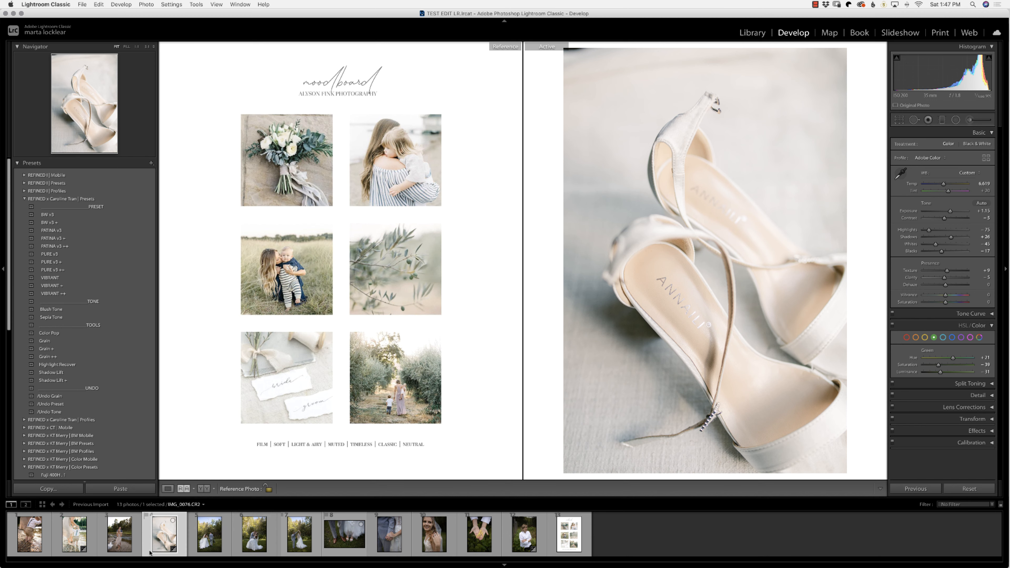
click(119, 551)
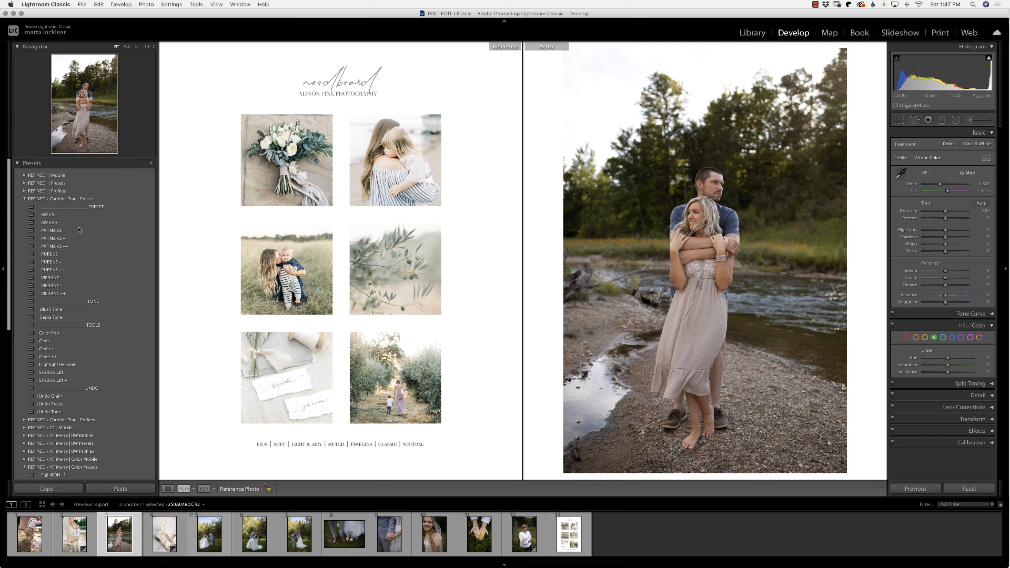
key(Right)
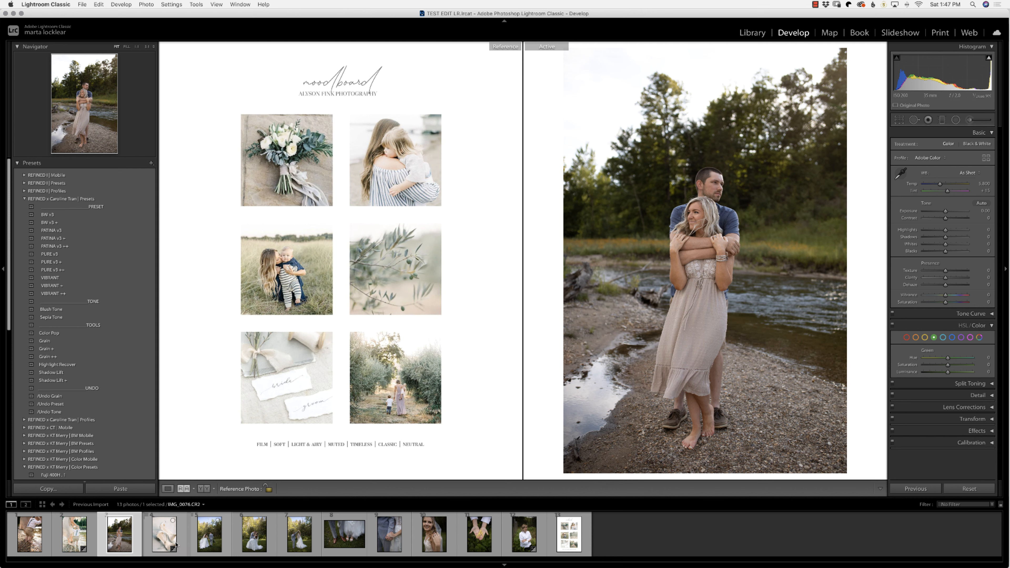
Copy the edited shoe settings to the Before version and reset the After version
click(206, 491)
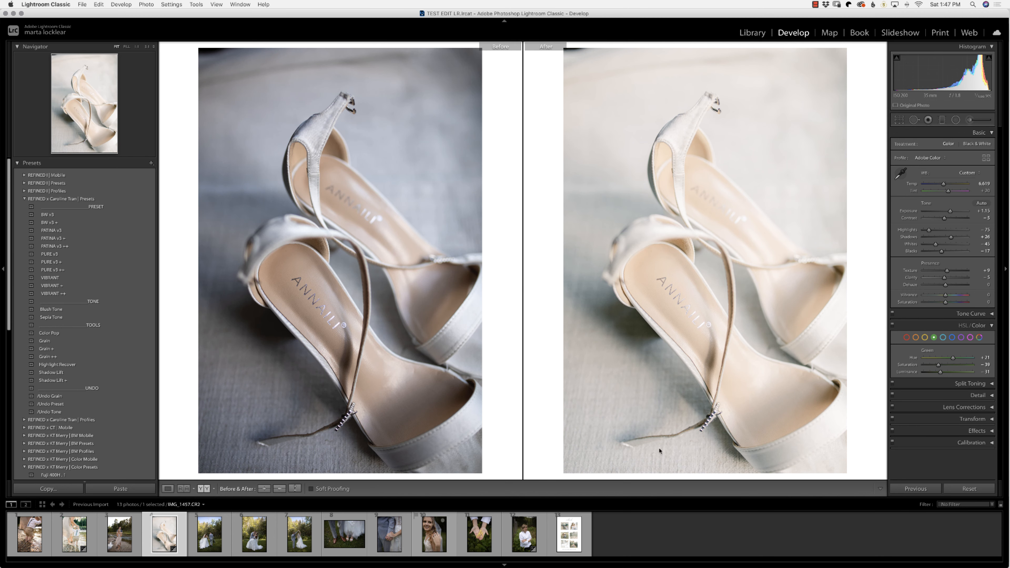
click(971, 489)
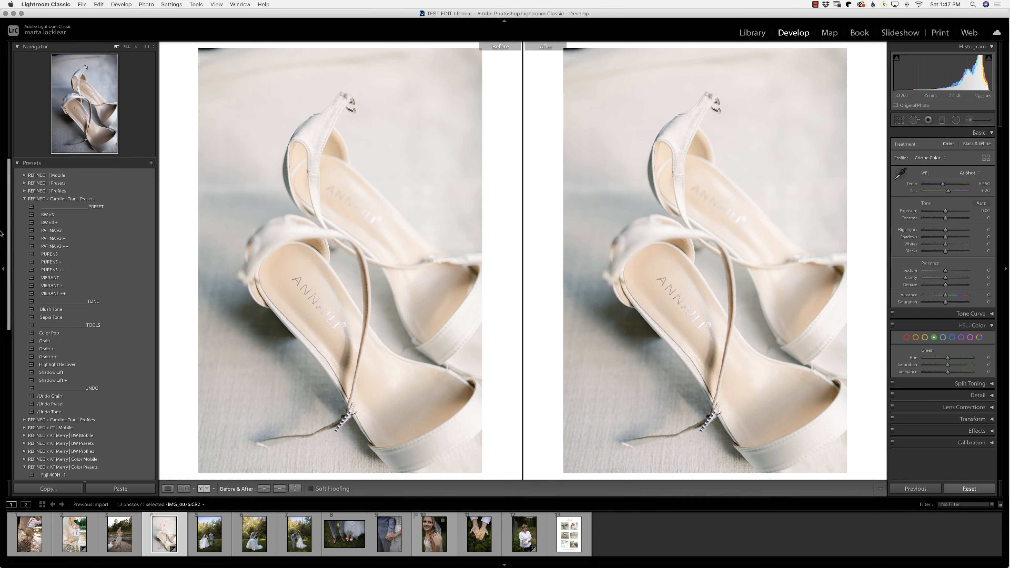
Apply the Fuji 400H . 2 preset to the shoe photo and set the exposure to +0.75
drag(9, 221, 5, 330)
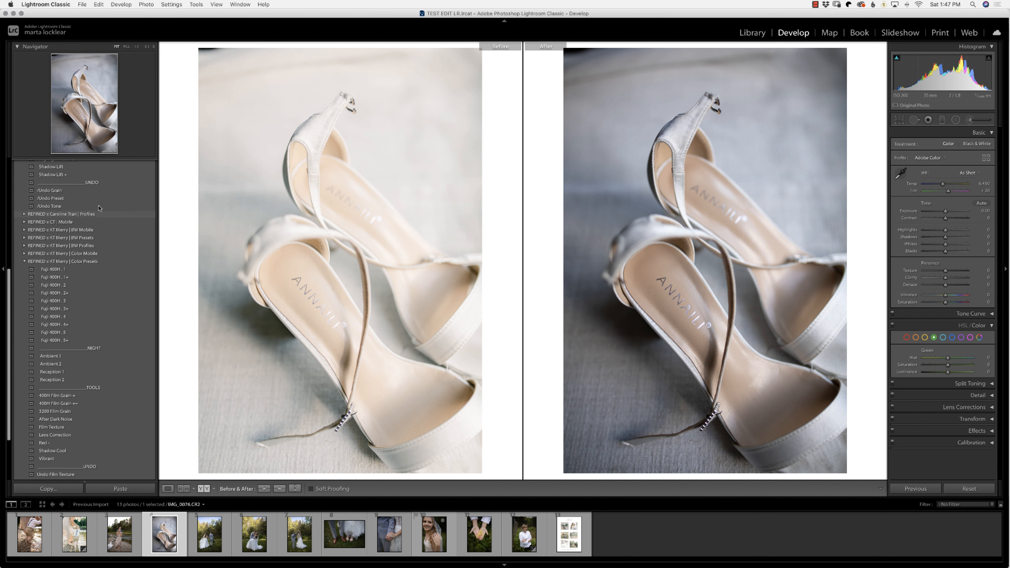
click(71, 284)
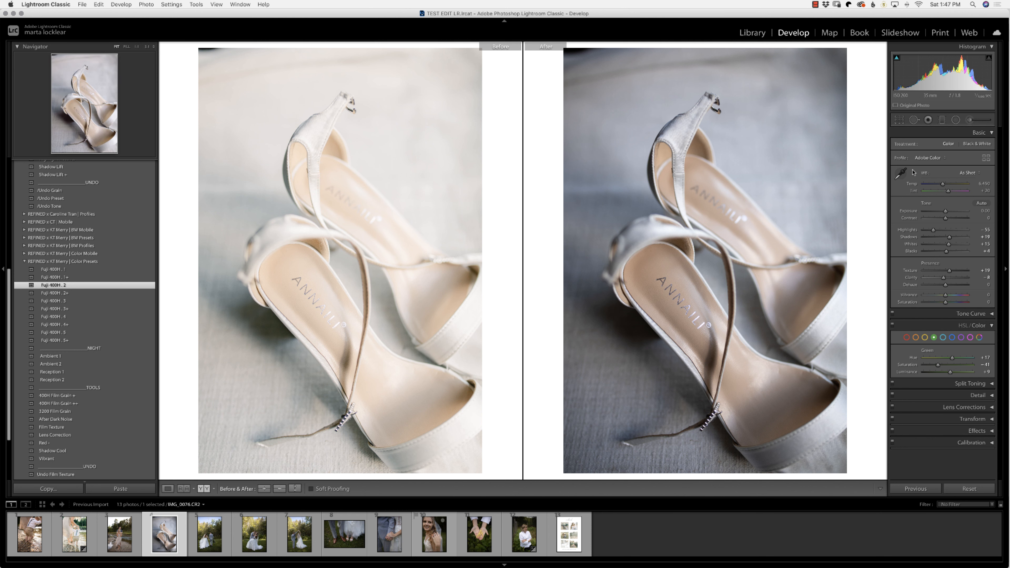
drag(946, 211, 950, 212)
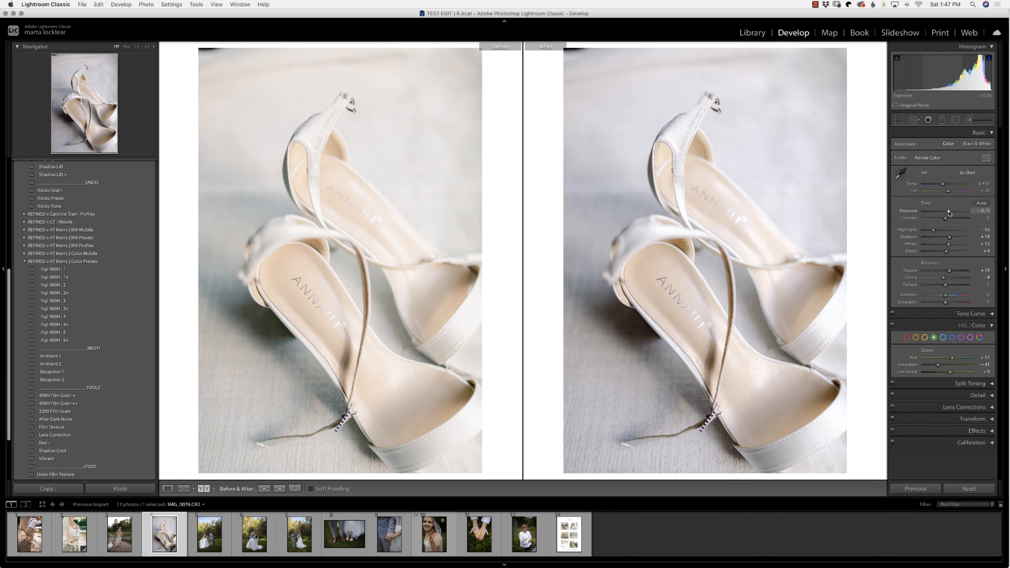
Apply the Fuji 400H . 4 preset to the shoe photo with exposure at +0.95 and temperature at 6,781
click(67, 317)
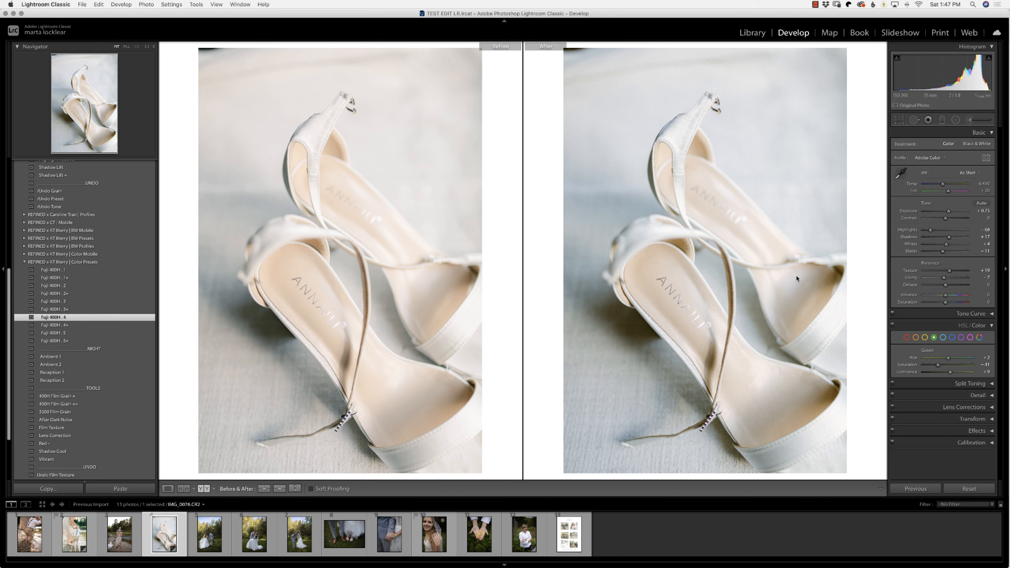
drag(948, 212, 945, 185)
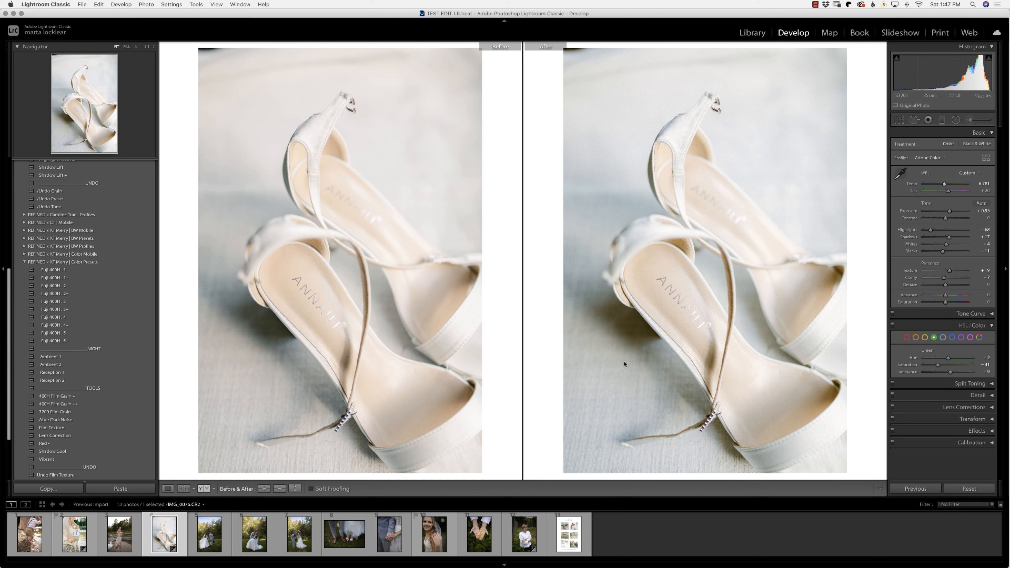
Compare the shadow beneath the shoe up close in the Before and After versions
click(625, 337)
drag(614, 348, 706, 349)
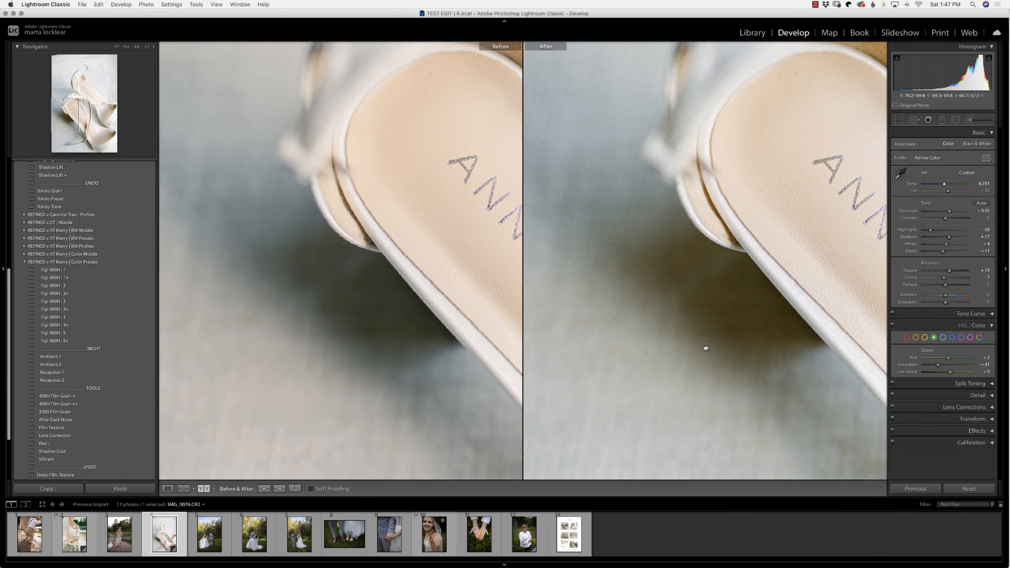
Examine the shoe straps, insoles and backdrop up close in the Before and After versions and return to the full view
drag(709, 408, 690, 375)
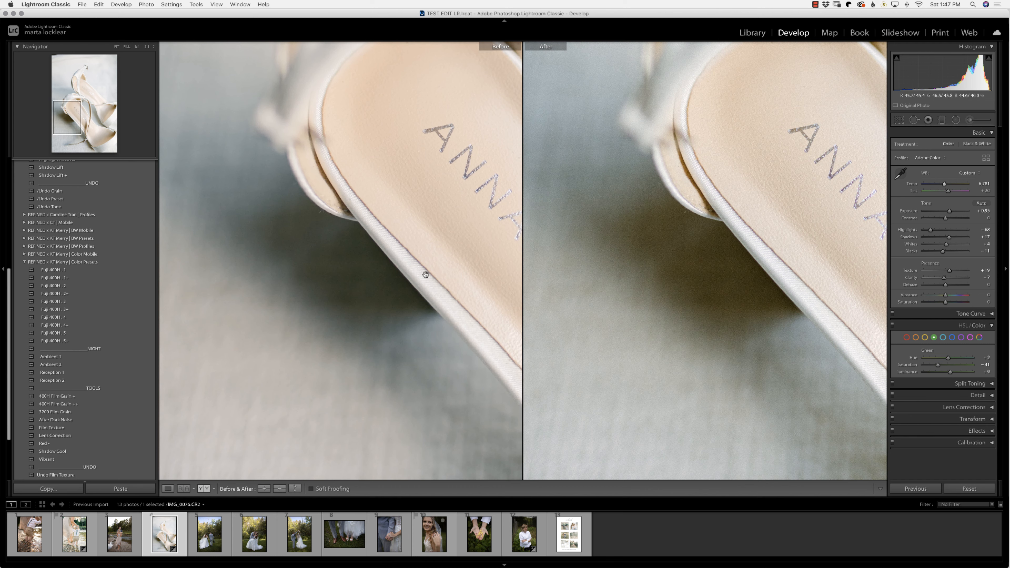
drag(612, 173, 805, 277)
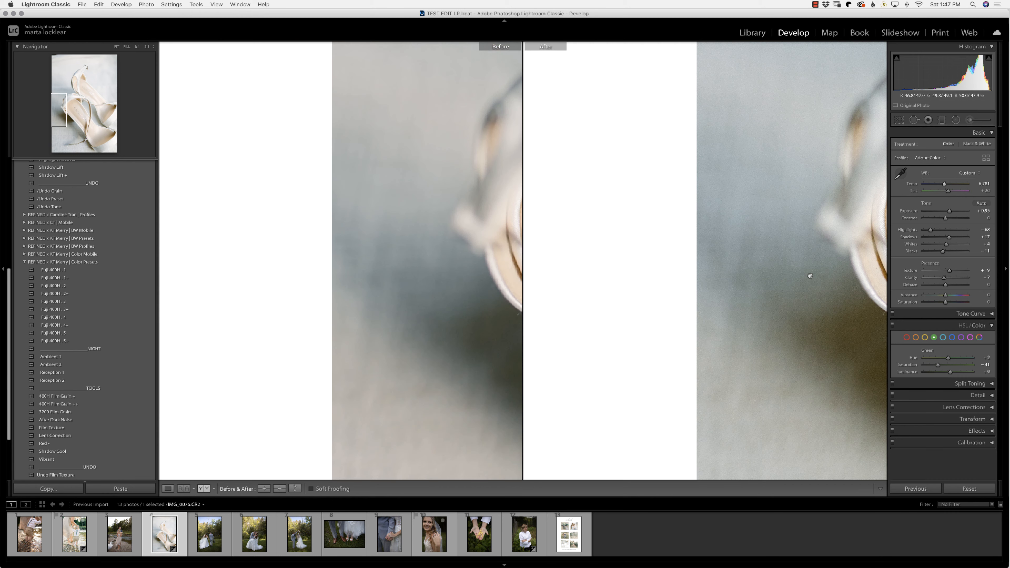
click(717, 327)
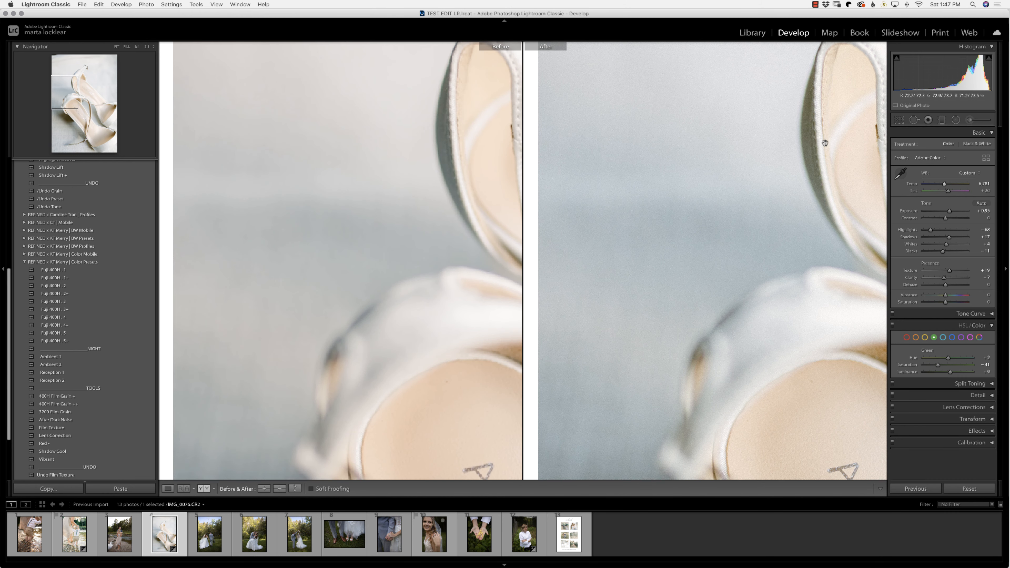
click(626, 218)
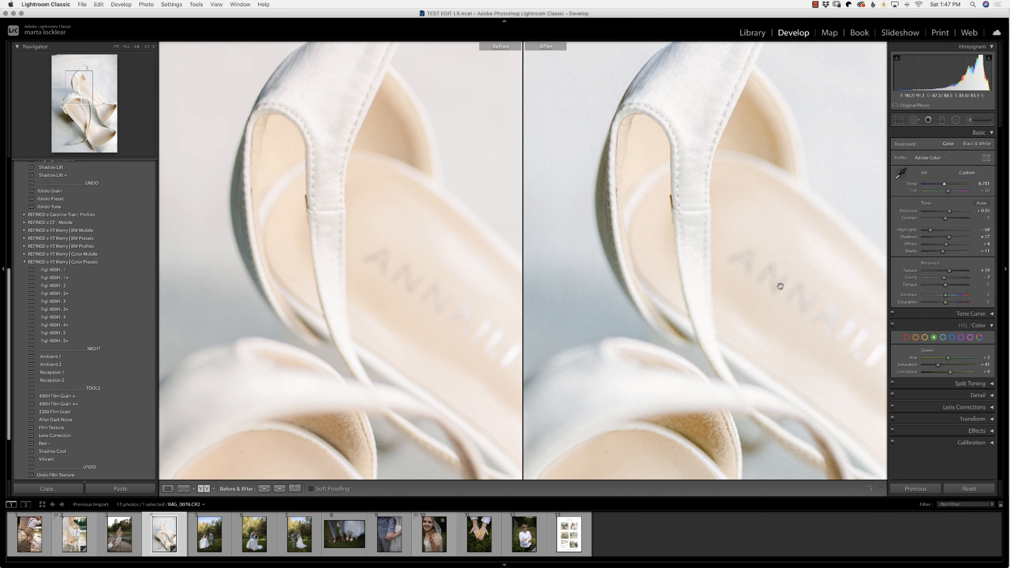
drag(715, 329, 579, 183)
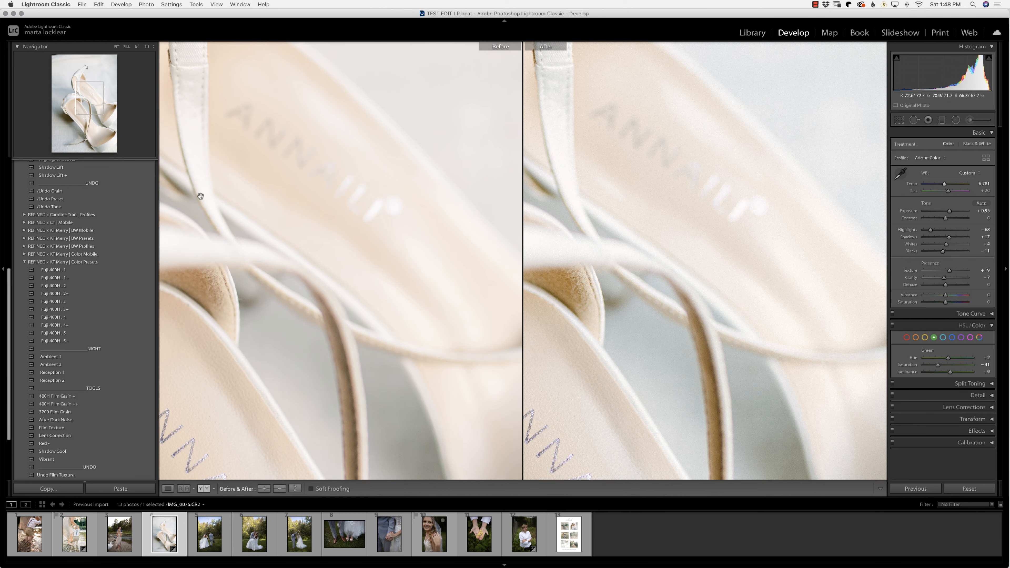
scroll(618, 296, down, 5)
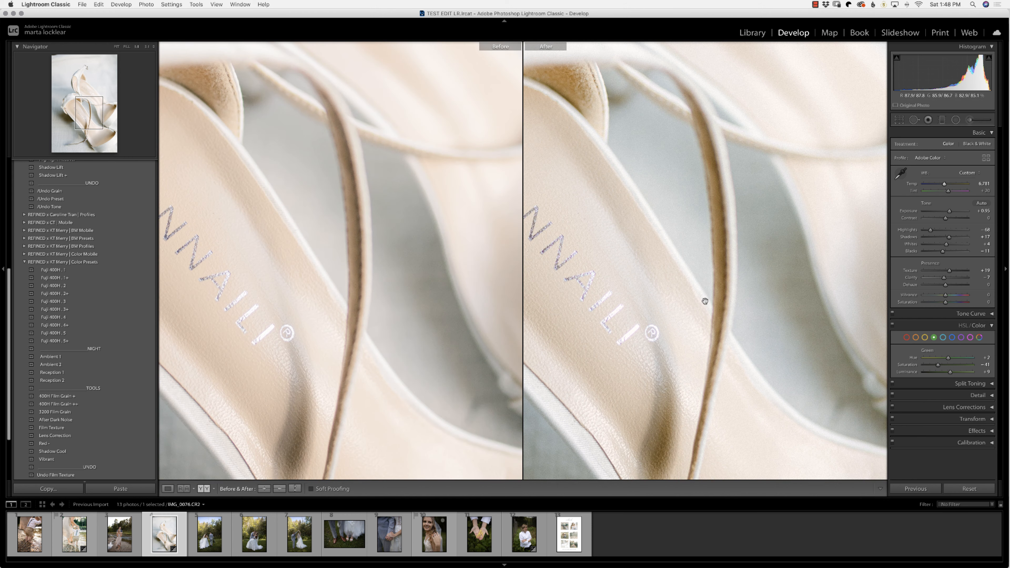
click(706, 301)
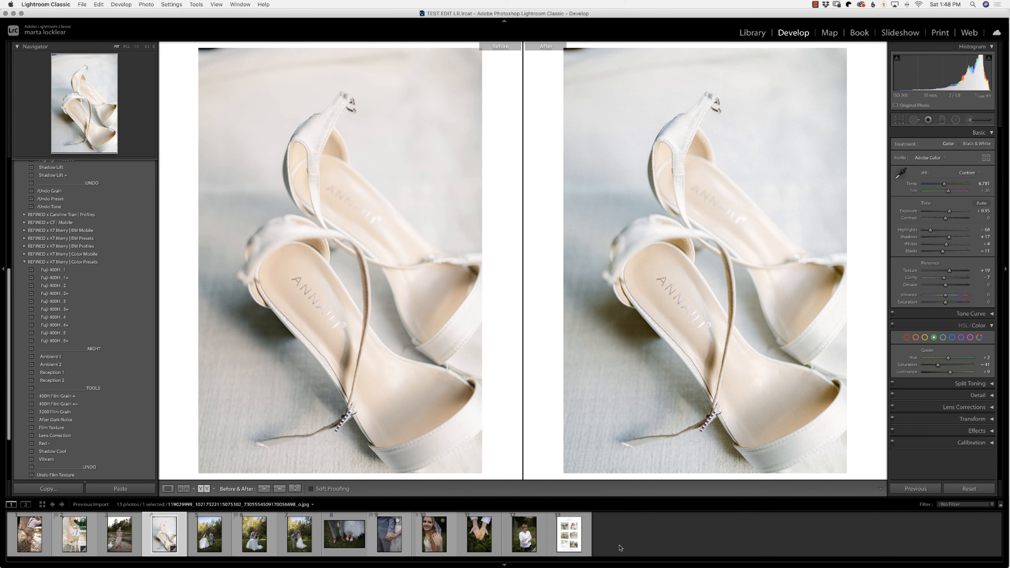
Set the moodboard as the reference photo and view the edited shoe photo beside it
click(570, 541)
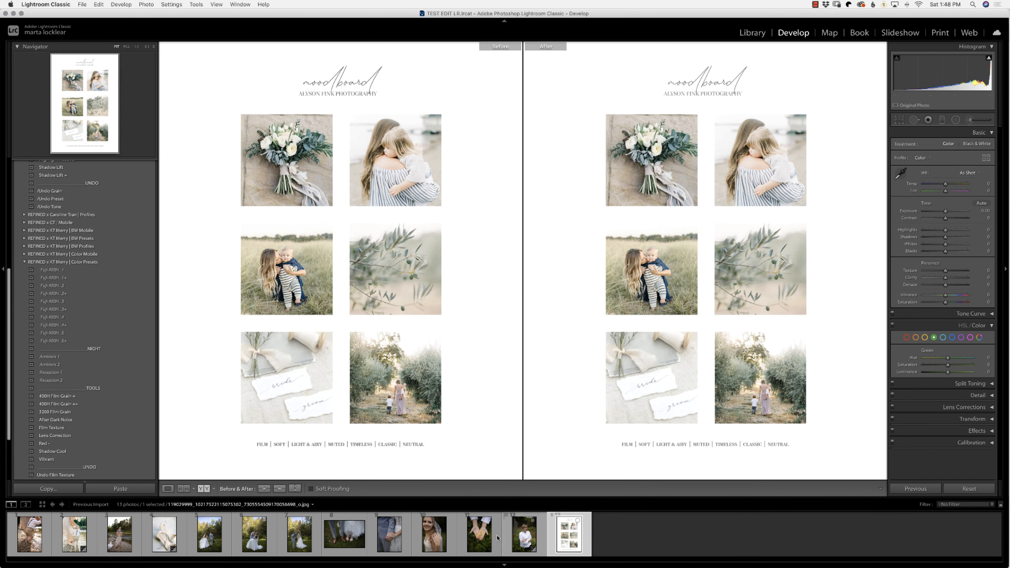
click(183, 488)
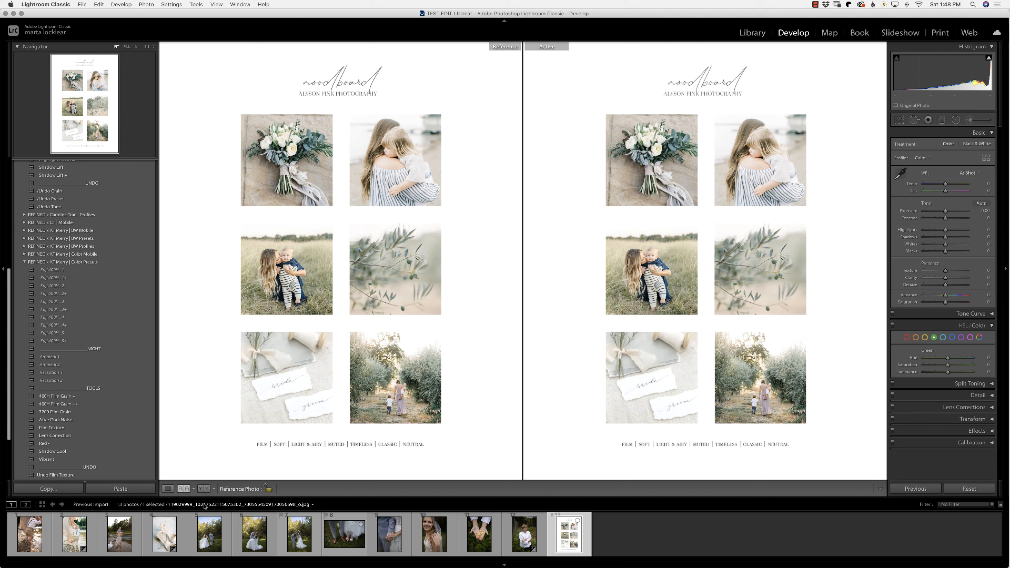
click(160, 540)
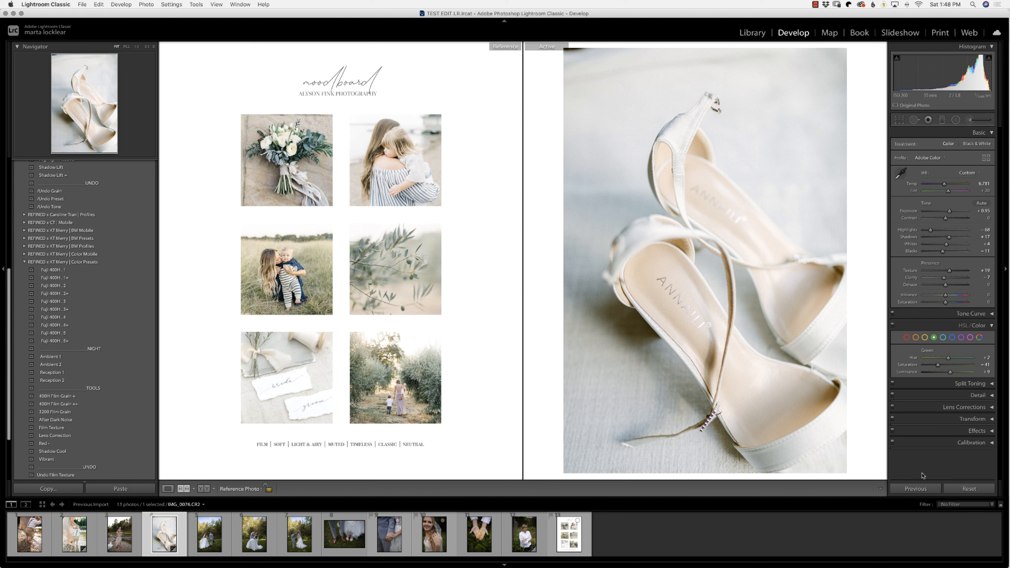
Switch to the photo of the couple standing by the river, try Auto white balance, and restore As Shot
key(Left)
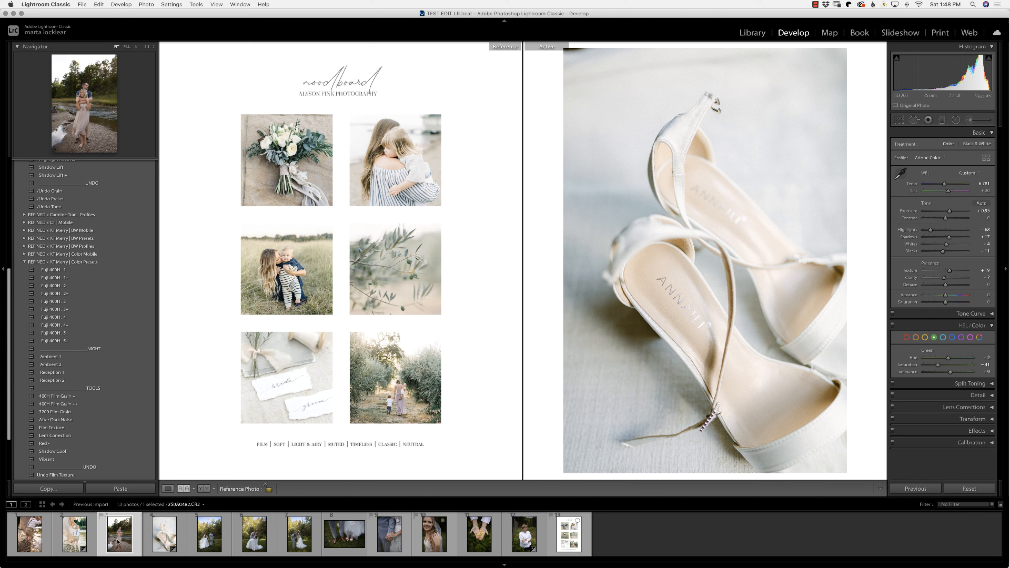
click(969, 180)
click(969, 178)
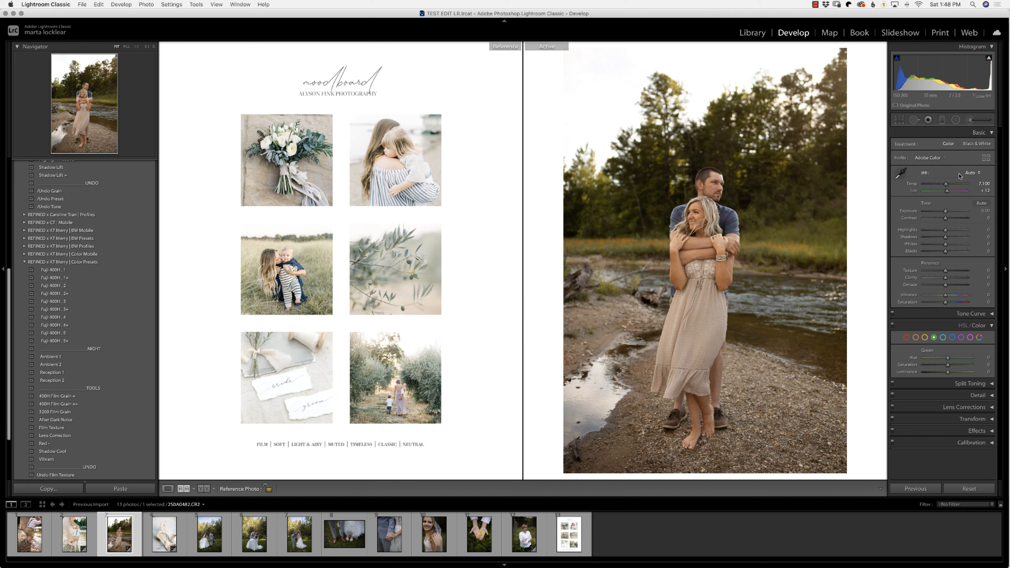
click(961, 174)
click(965, 166)
Apply the Fuji 400H . 2 preset to the riverside couple photo, raise the exposure, and set the temperature to 5,554
mouse_move(8, 276)
mouse_down()
mouse_move(3, 148)
mouse_move(1, 283)
mouse_up()
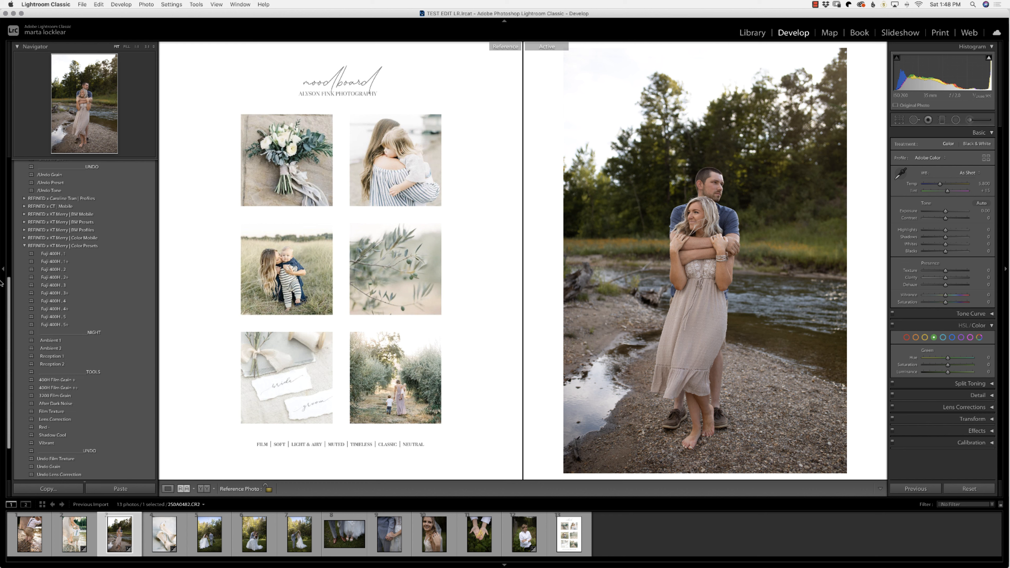
click(69, 270)
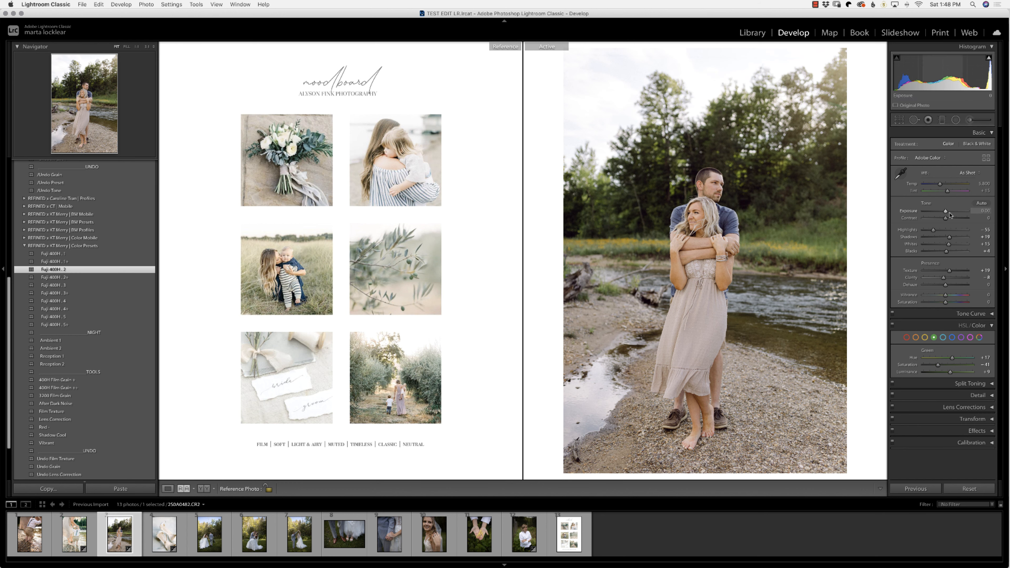
drag(945, 213, 948, 213)
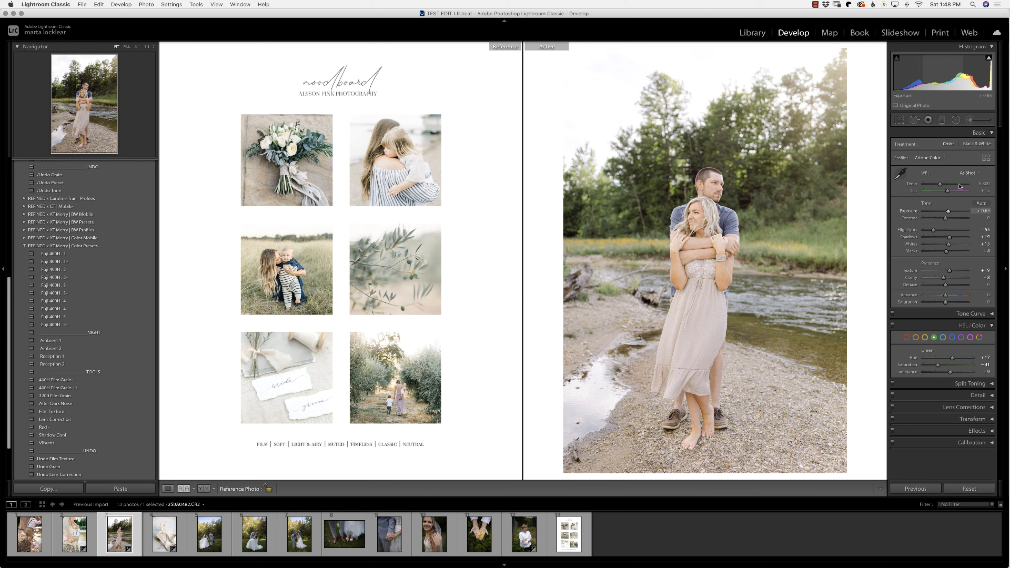
drag(940, 184, 940, 185)
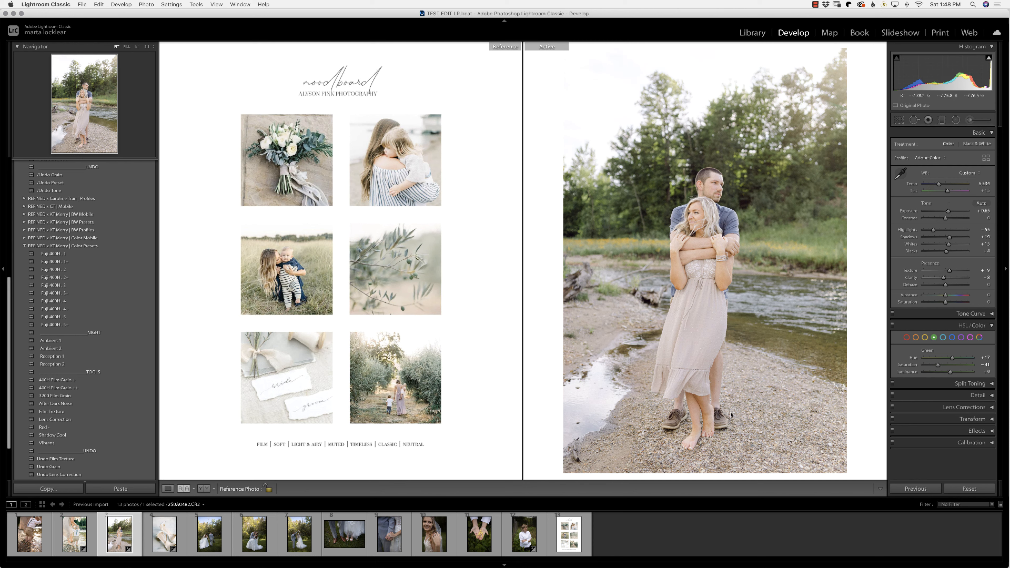
Set the couple photo's tint to +6 and check the skin tones and dress up close
click(681, 372)
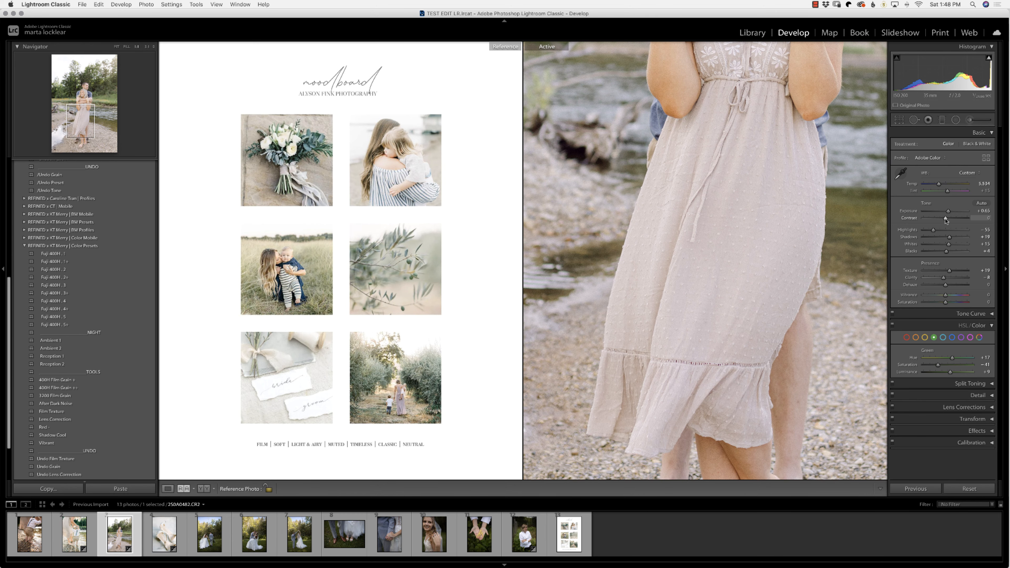
drag(948, 193, 947, 193)
drag(790, 111, 783, 292)
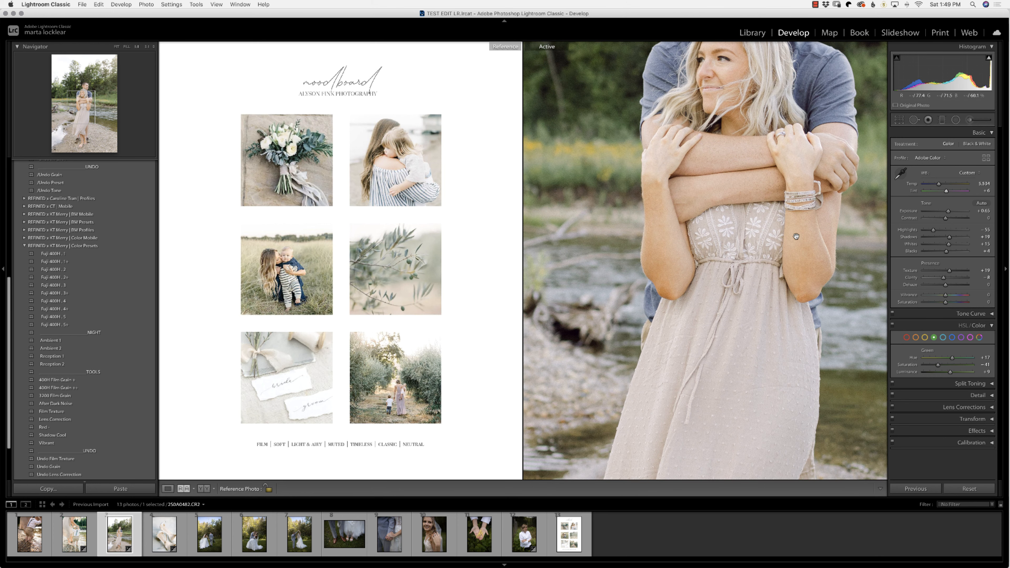
click(779, 321)
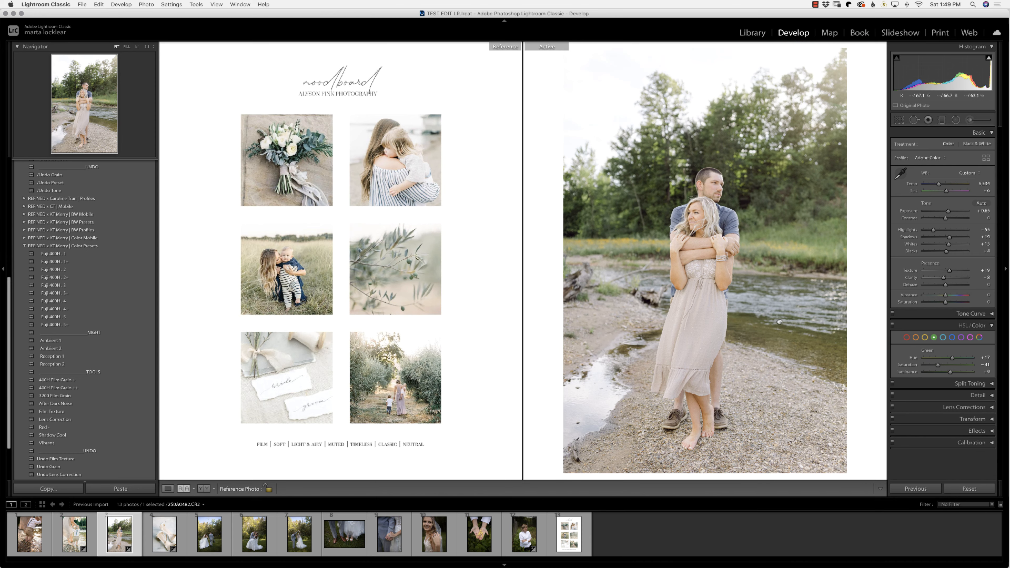
Set the couple photo's exposure to +0.75, with the green hue at +44 and green saturation at -42
drag(948, 211, 949, 214)
click(201, 490)
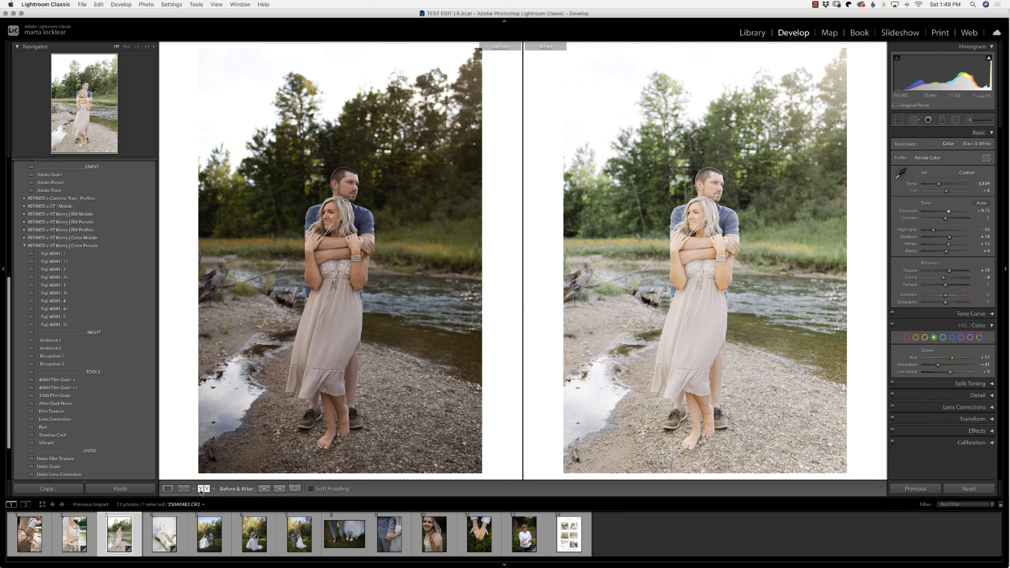
click(183, 488)
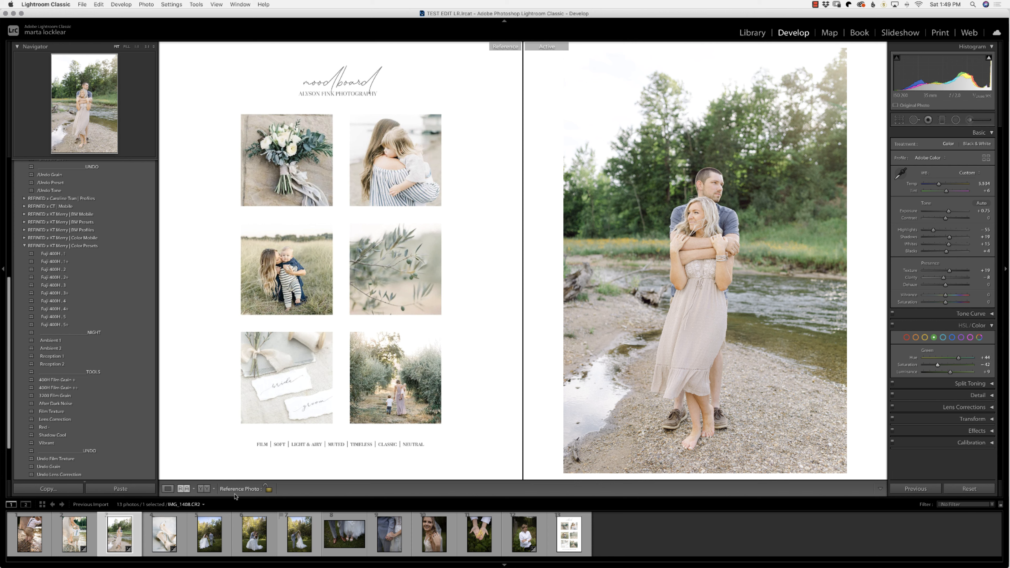
Copy the edited couple photo settings to the Before version and reset the After version
click(204, 488)
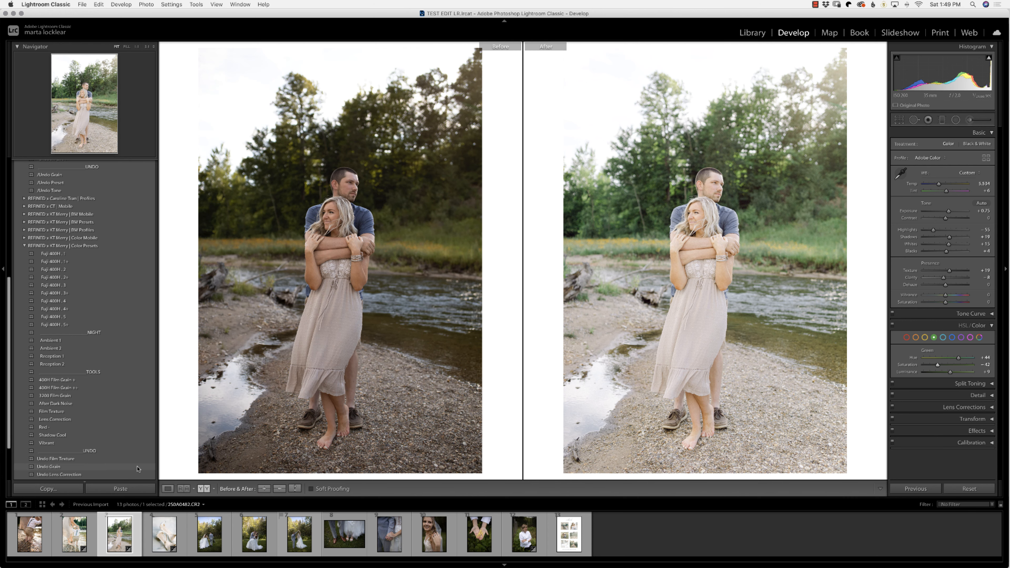
key(super+alt+shift+Left)
click(969, 489)
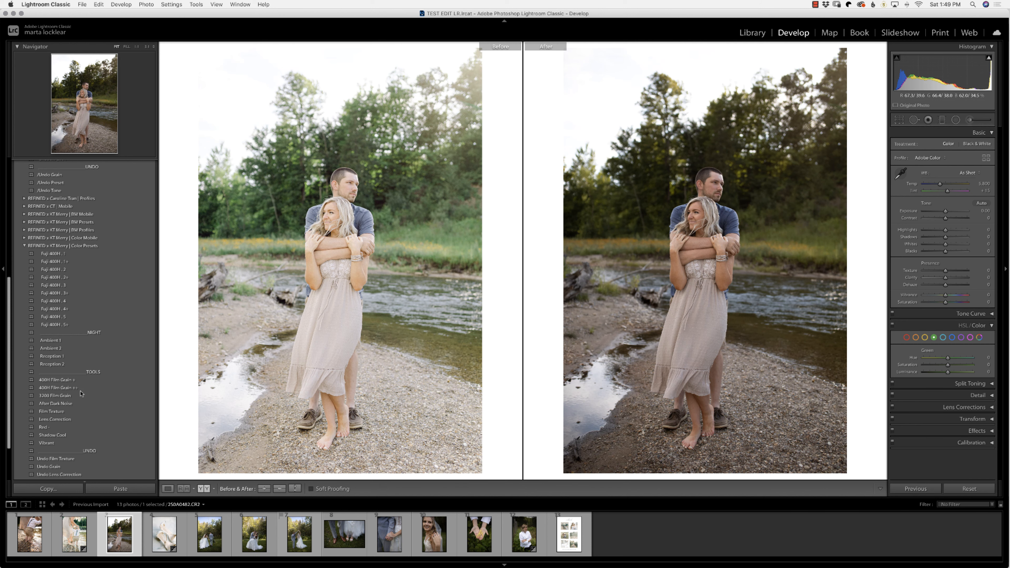
Apply the PATINA v3 preset to the couple photo beside the moodboard, setting exposure to +0.95, temperature to 5,704 and tint to +13
click(183, 489)
scroll(129, 223, up, 10)
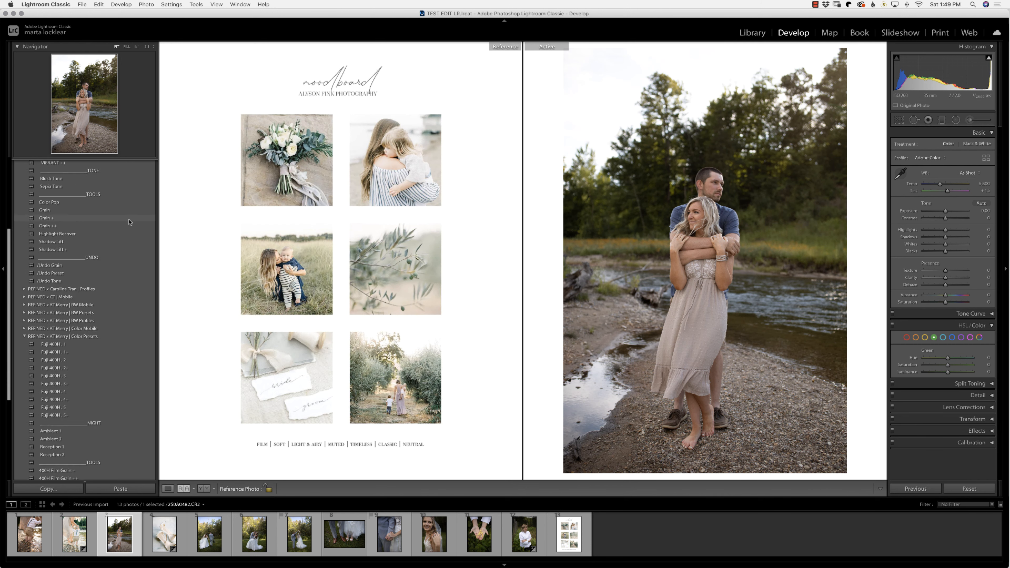
click(57, 231)
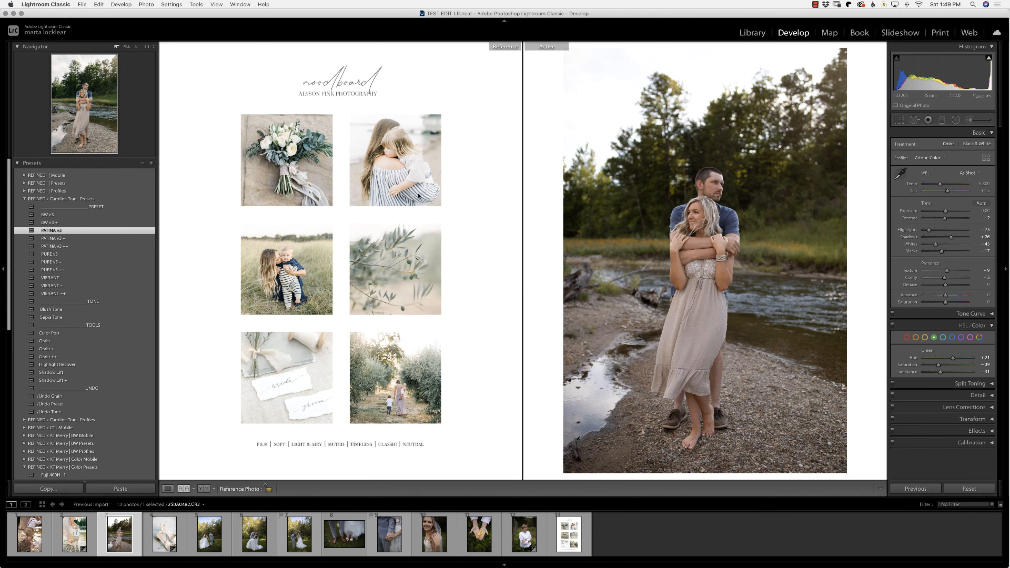
drag(945, 212, 950, 214)
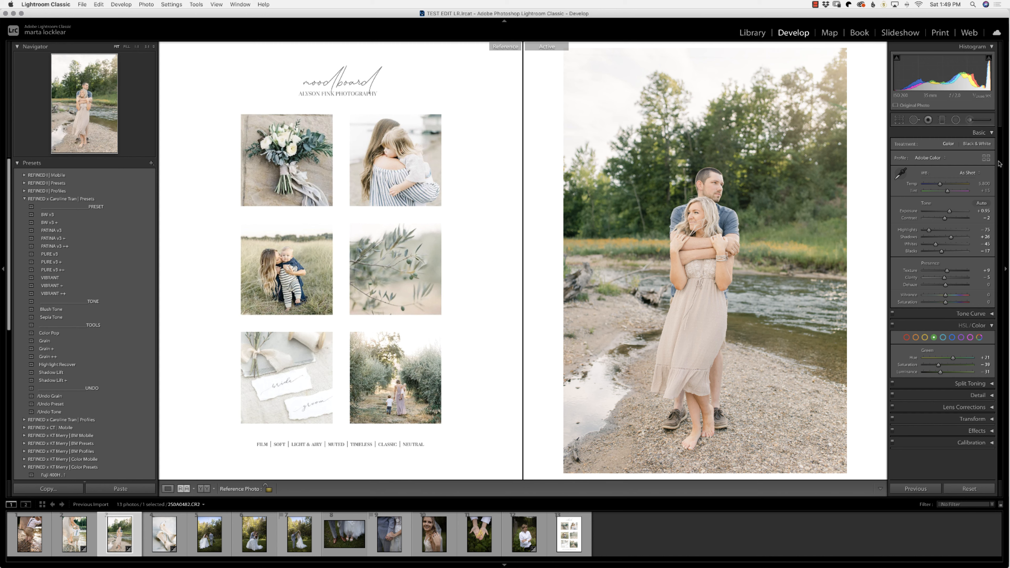
drag(948, 192, 940, 185)
Examine the couple's skin, the dress, water, riverbank and pebbles up close against the moodboard's tones
click(687, 253)
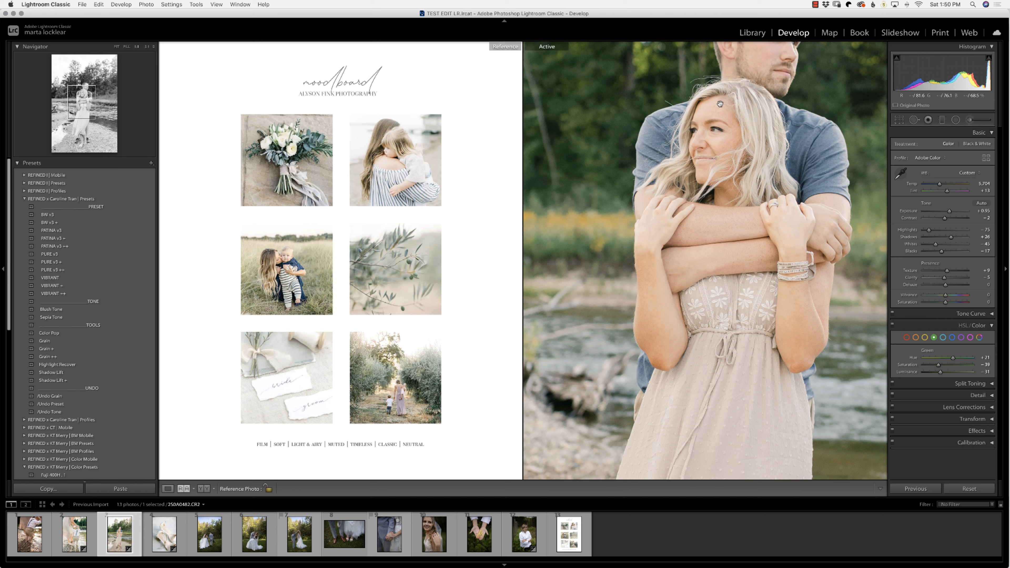
drag(679, 187, 643, 301)
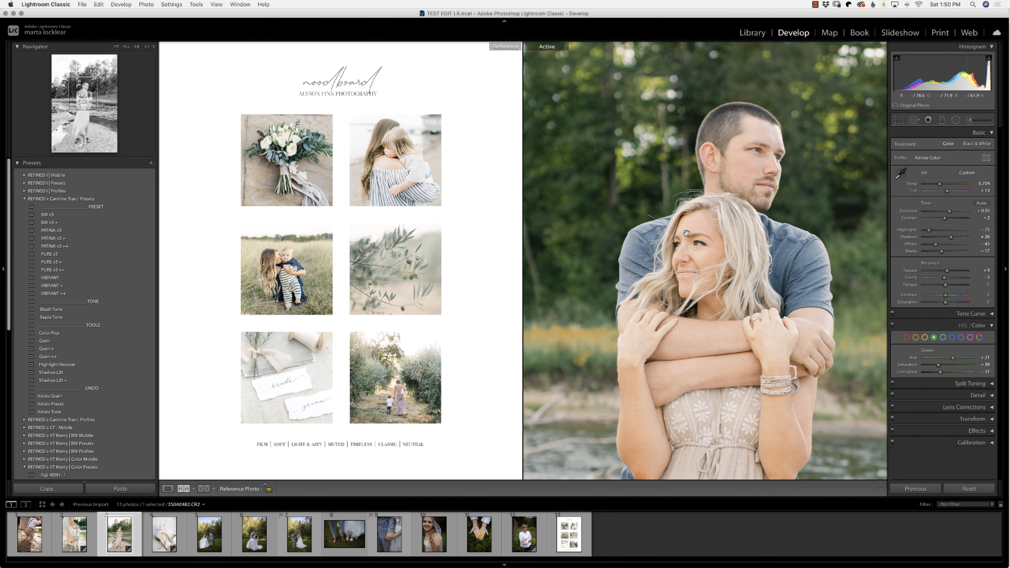
drag(718, 310, 654, 234)
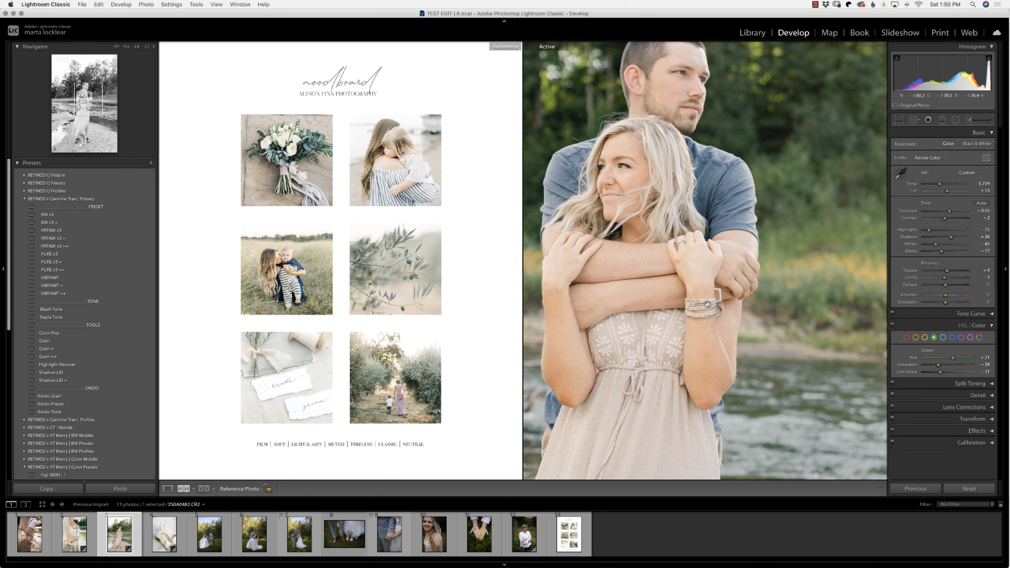
drag(667, 385, 687, 258)
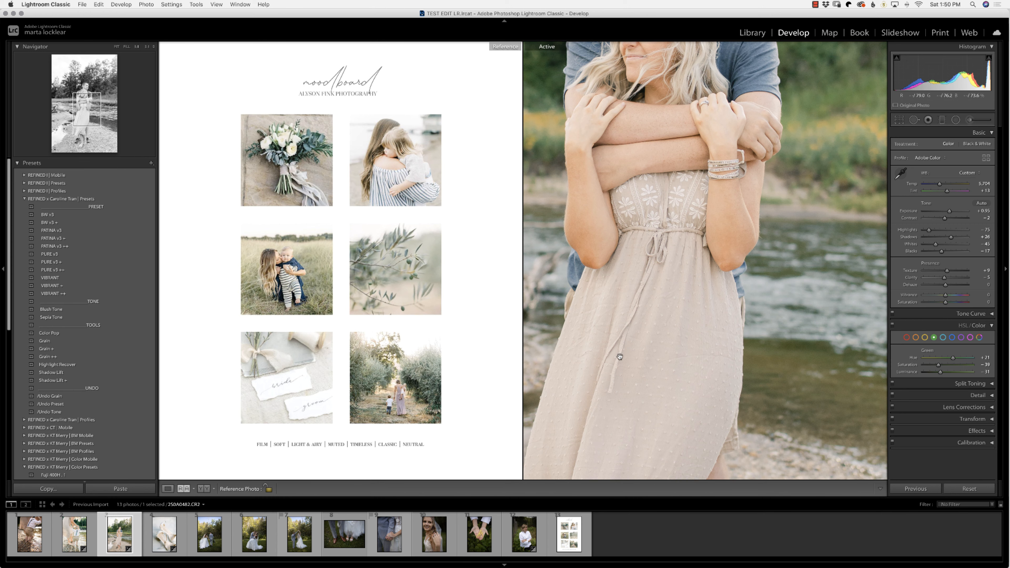
drag(596, 356, 699, 266)
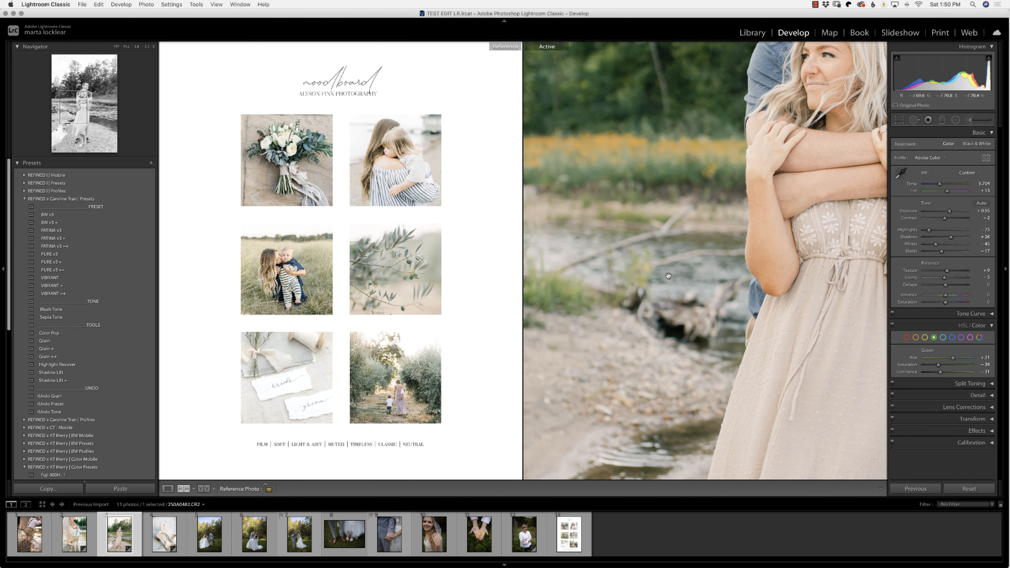
drag(620, 287, 710, 282)
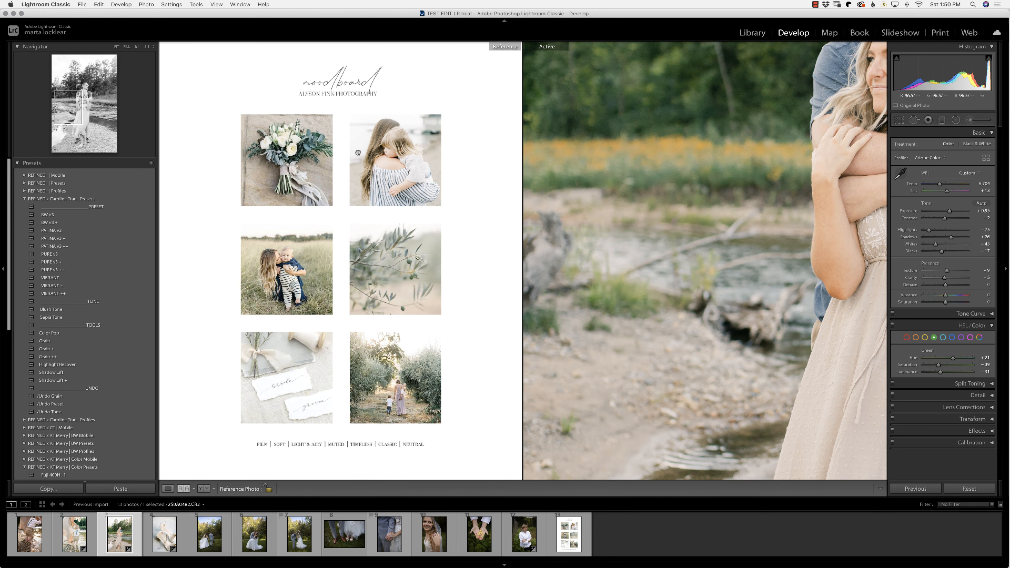
drag(603, 250, 759, 215)
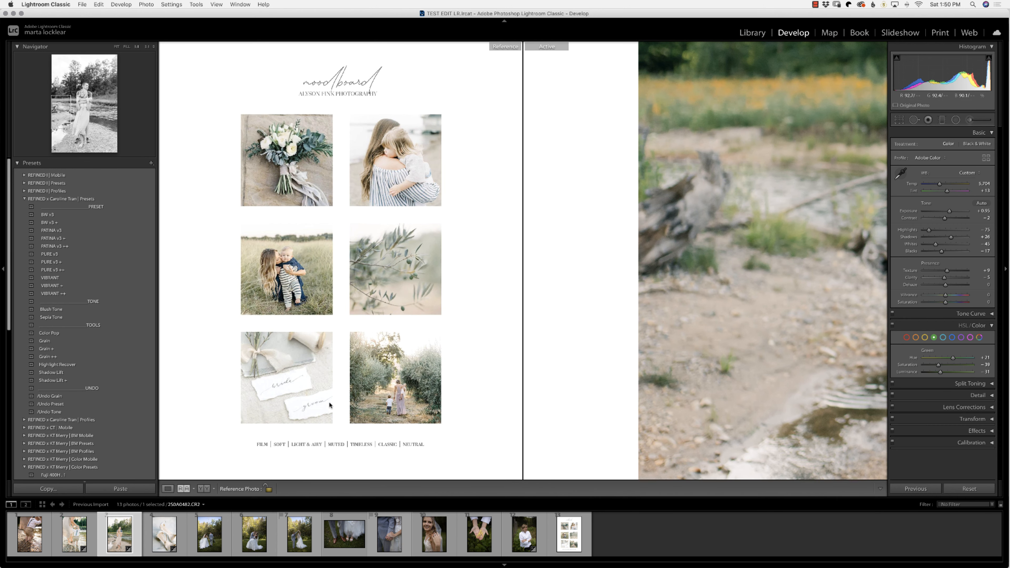
drag(800, 439, 514, 182)
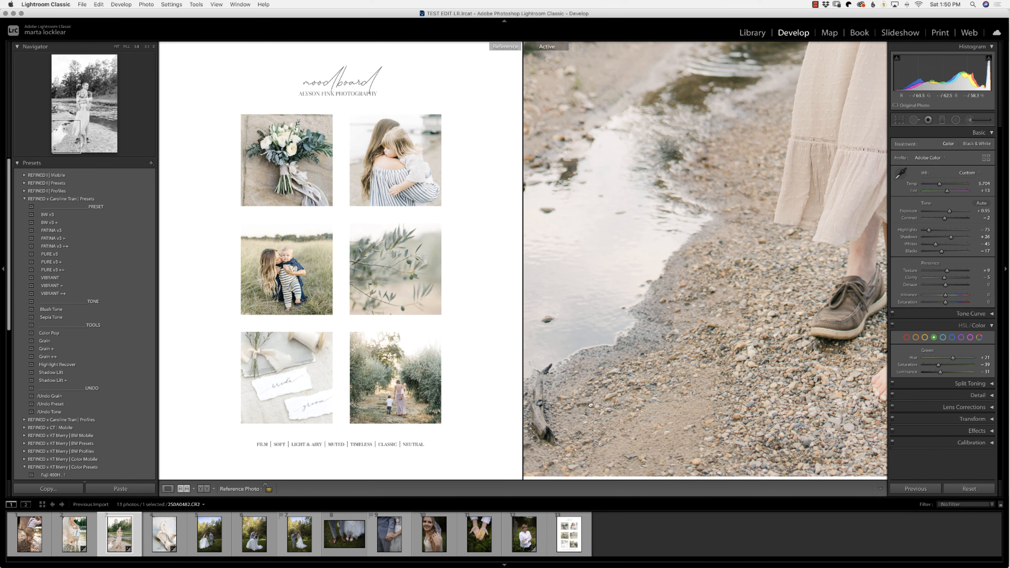
drag(629, 428, 616, 341)
drag(770, 320, 671, 351)
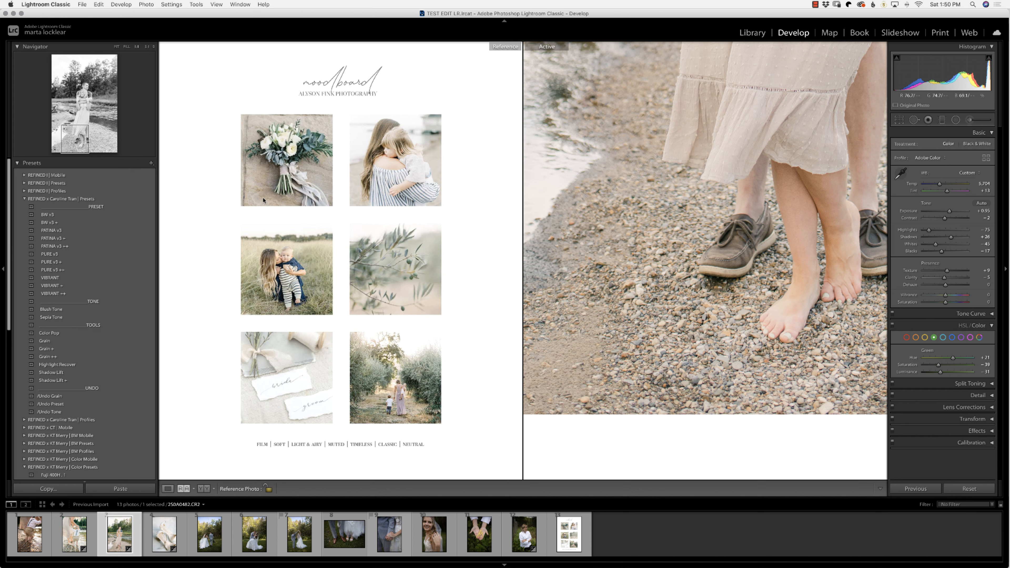
Check the couple photo's details, and set its temperature to 5,455, tint to +10 and contrast to -4
drag(873, 234, 582, 299)
click(651, 277)
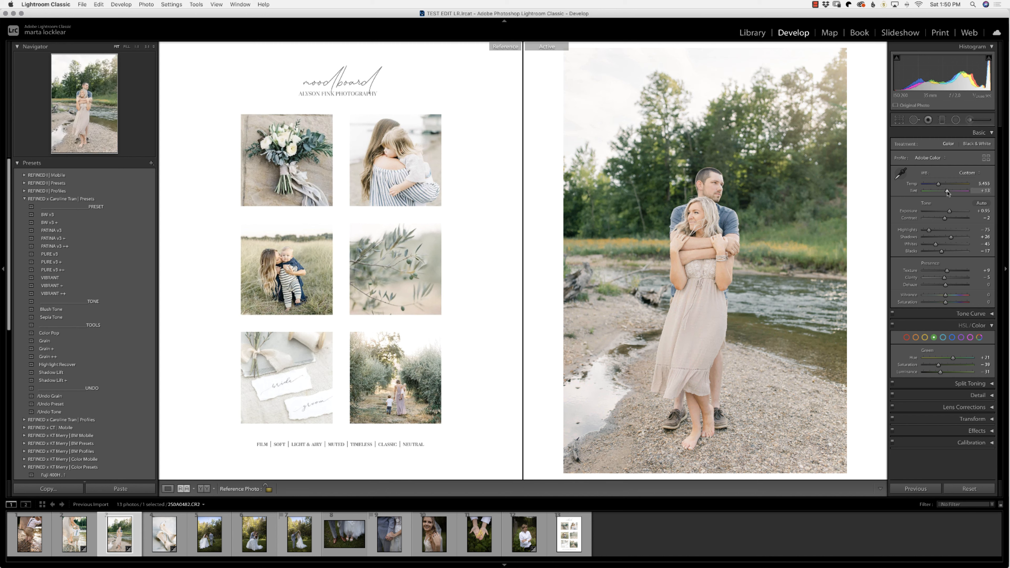
drag(947, 193, 948, 193)
drag(946, 220, 945, 220)
Try PATINA v3 + on the couple photo, undo it, and raise the exposure slightly with contrast at +11
click(57, 239)
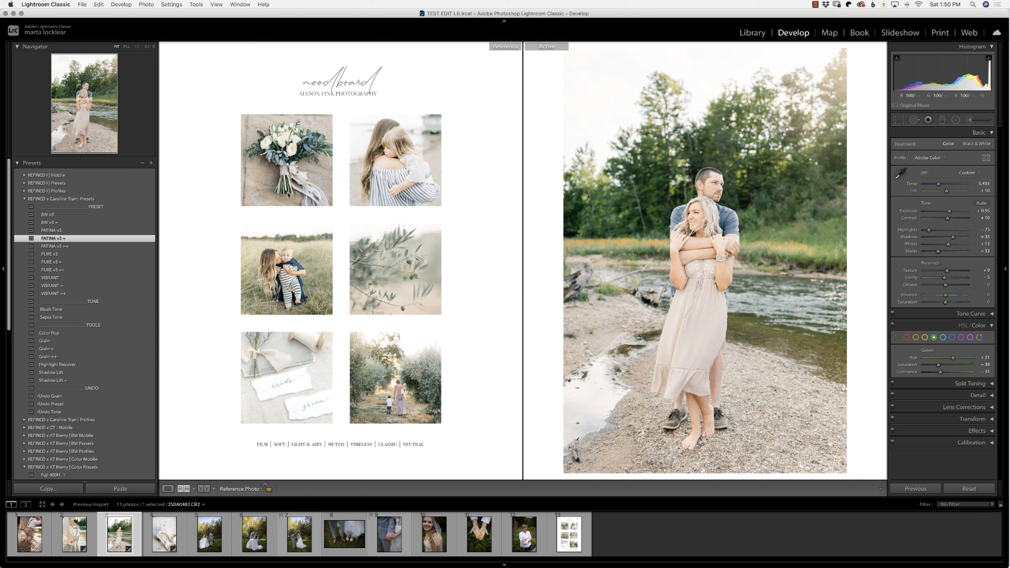
key(super+z)
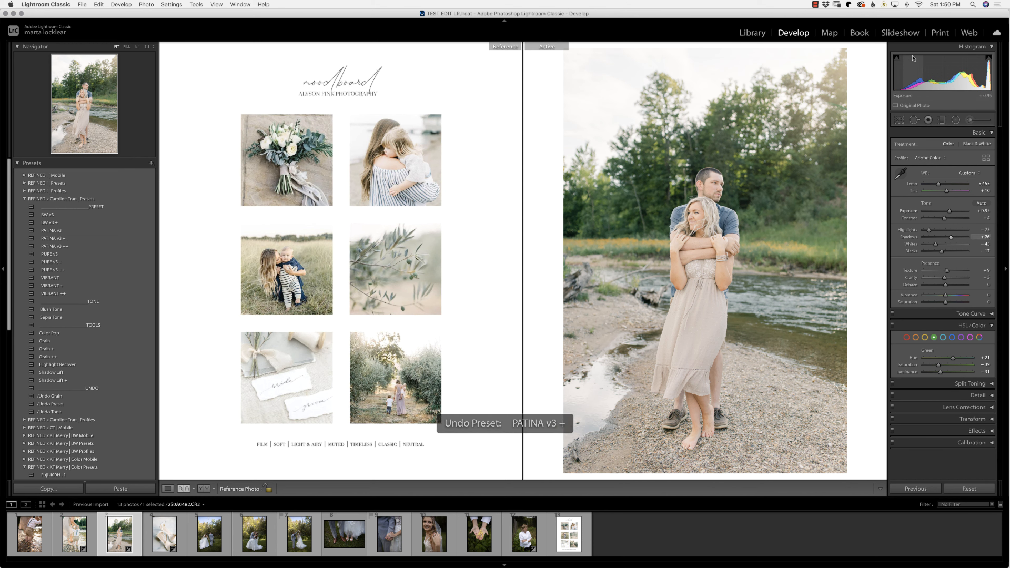
drag(943, 219, 951, 213)
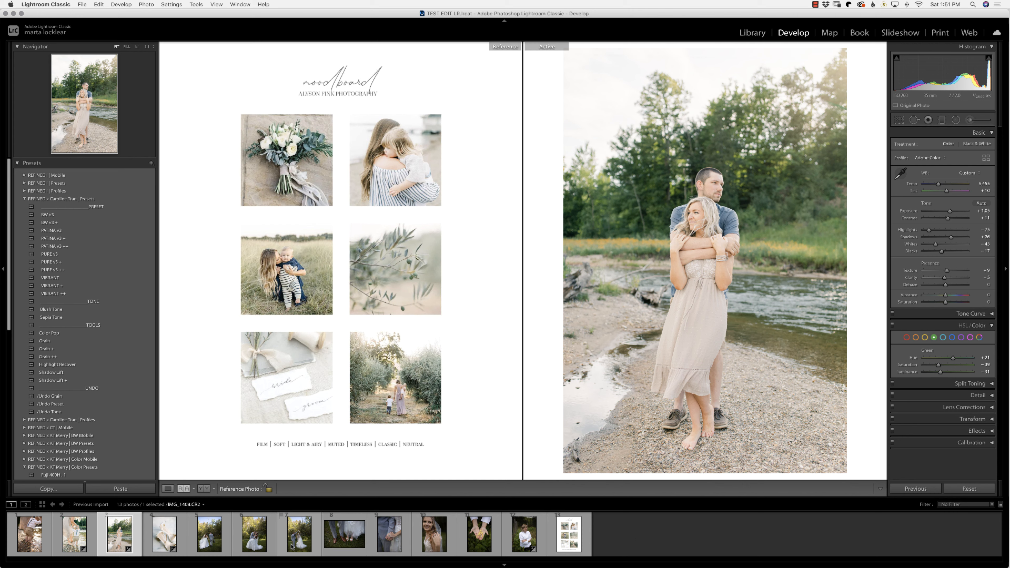
Open the wedding photo of the couple dancing, apply the PATINA v3 preset and set the exposure to +0.80
click(299, 548)
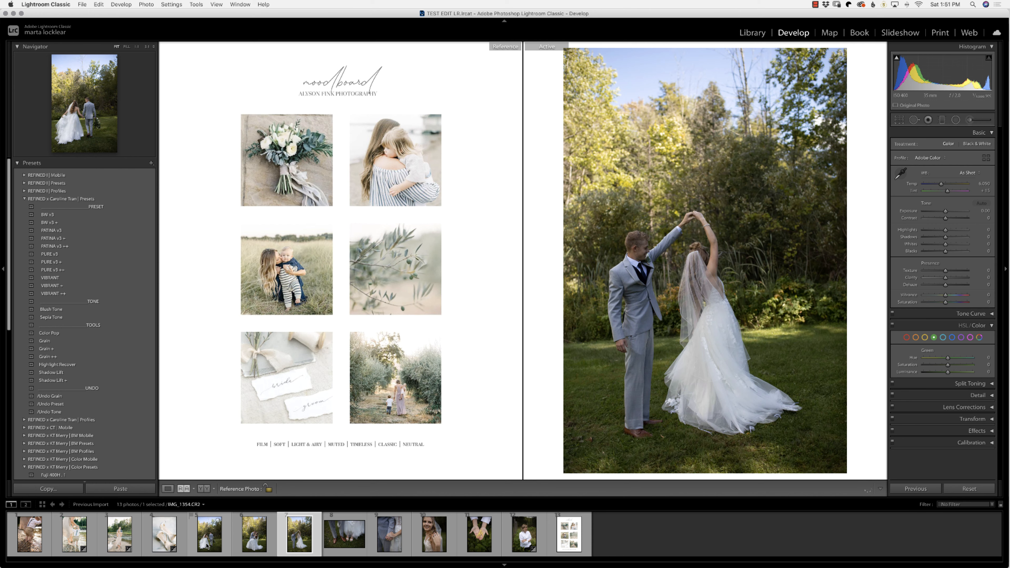
click(207, 547)
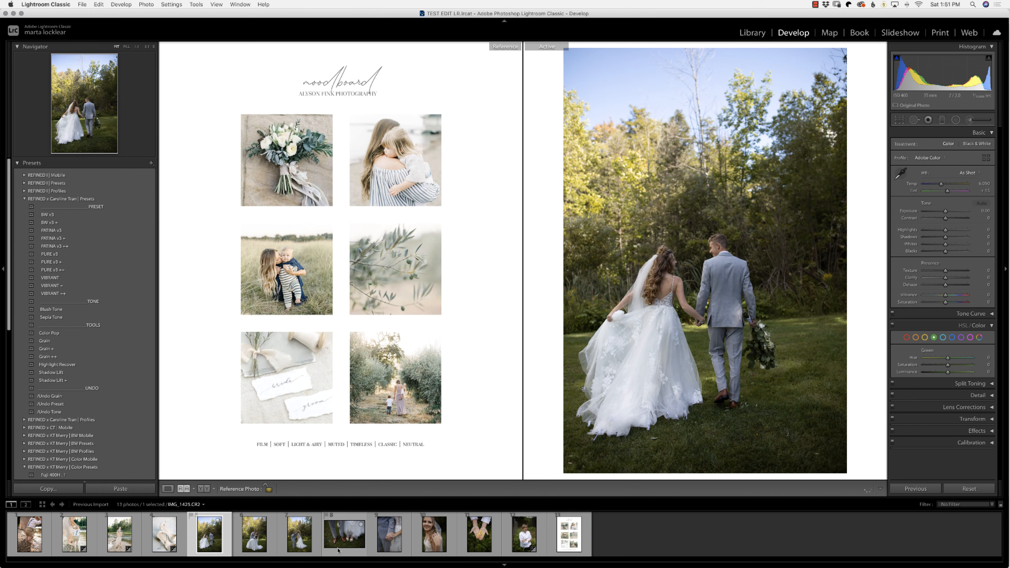
click(304, 545)
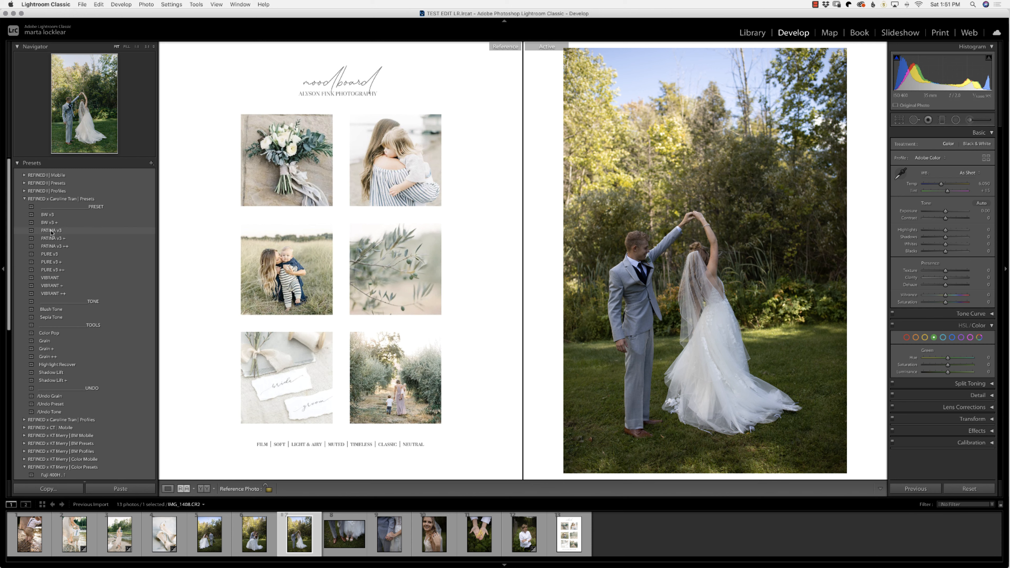
click(51, 230)
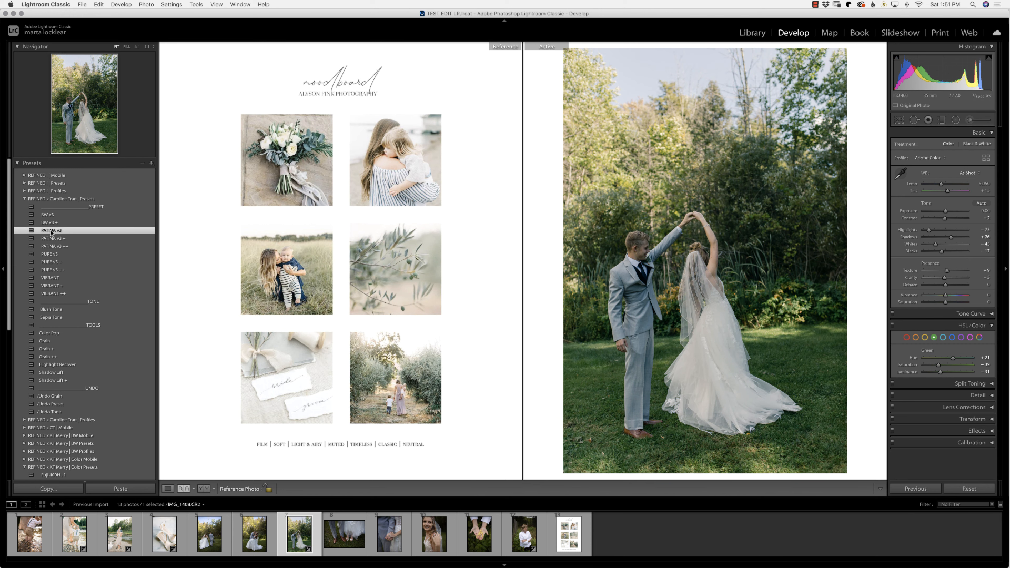
drag(946, 211, 950, 213)
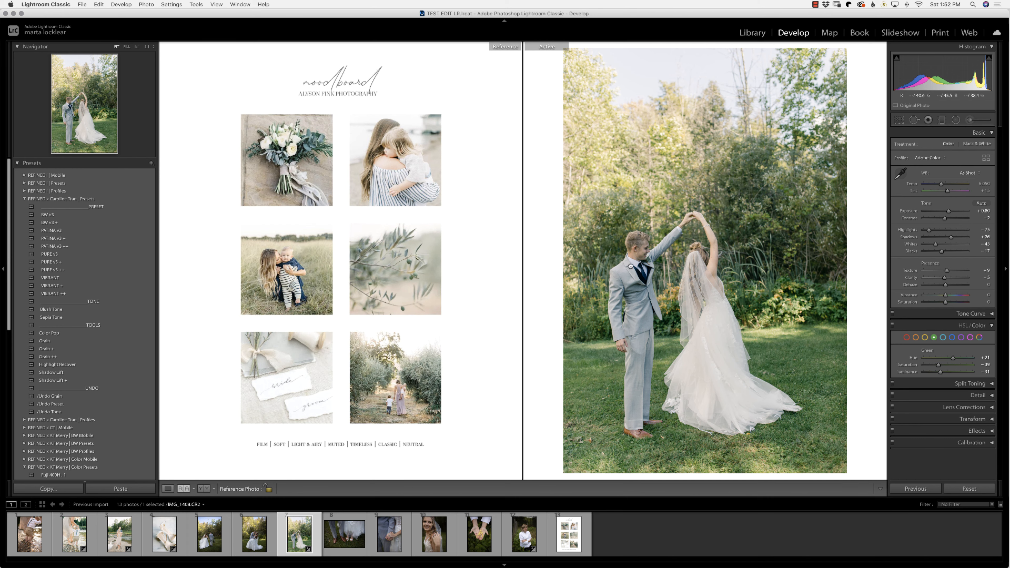
Inspect the dancing couple up close and warm the white balance to temperature 6,828 and tint +21
click(689, 250)
drag(690, 251, 748, 334)
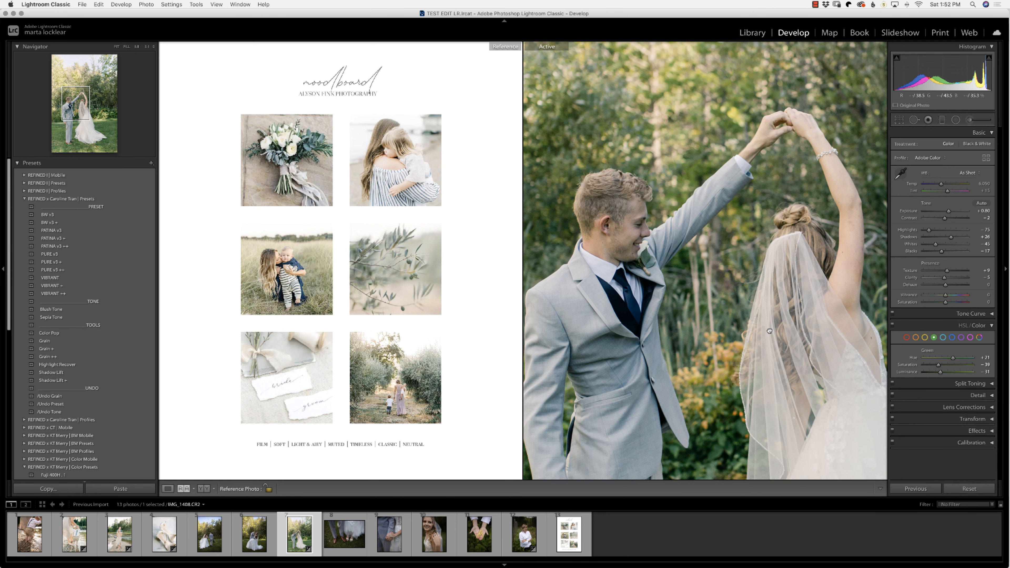
mouse_move(941, 185)
mouse_down()
mouse_move(948, 193)
mouse_move(944, 185)
mouse_up()
click(726, 386)
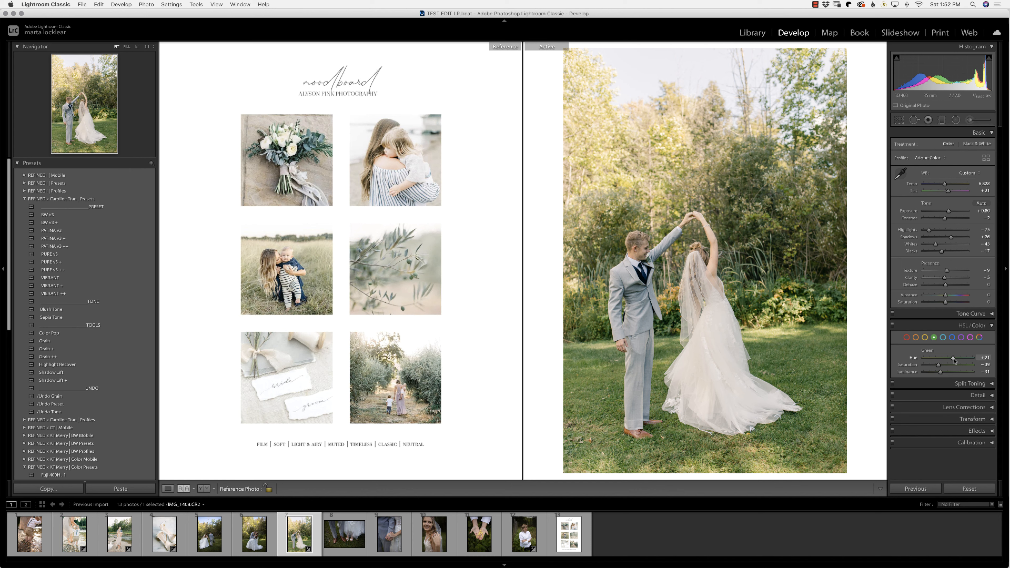
Set the dancing photo's green hue to +26, green saturation to -61 and orange hue to -1, and adjust its yellows
drag(954, 360, 932, 366)
drag(945, 185, 945, 187)
click(925, 338)
drag(950, 358, 942, 367)
click(916, 338)
drag(951, 357, 947, 360)
Compare the dancing photo with its original side by side and set the temperature to 7,171
click(204, 489)
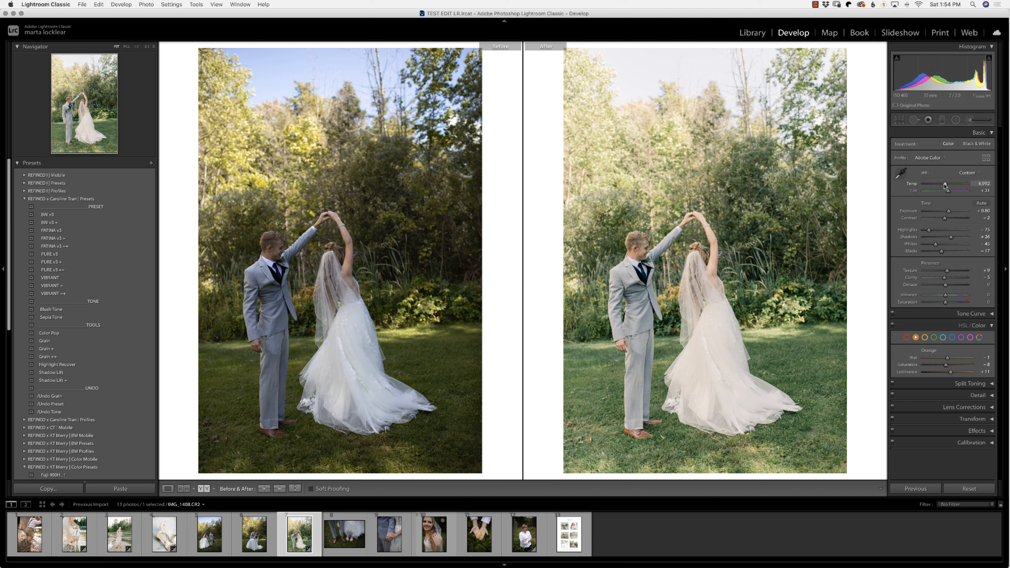
drag(945, 185, 946, 185)
Copy the dancing photo's settings onto the wedding shoes photo and set its exposure to +1.45
key(super+shift+c)
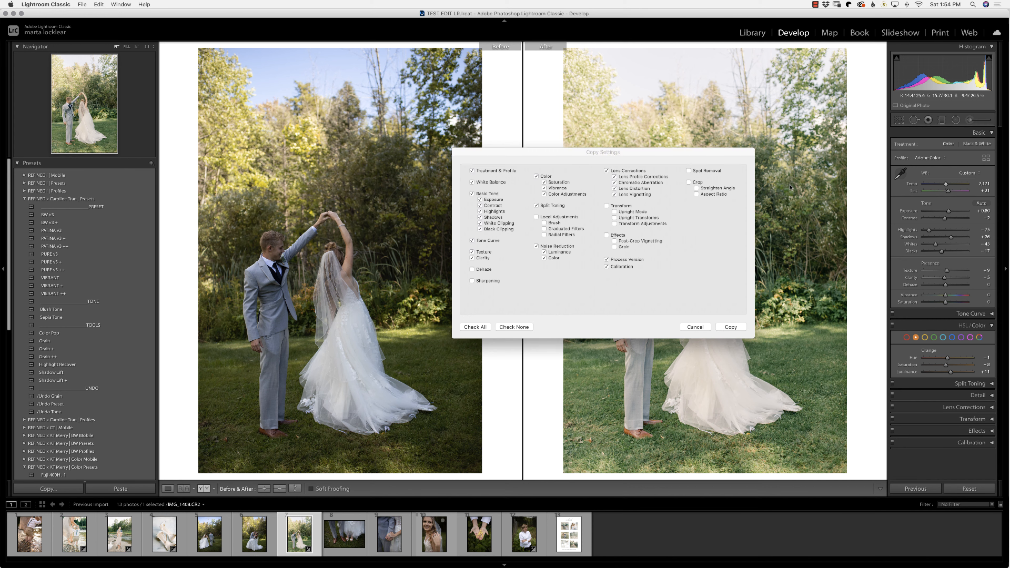
key(Return)
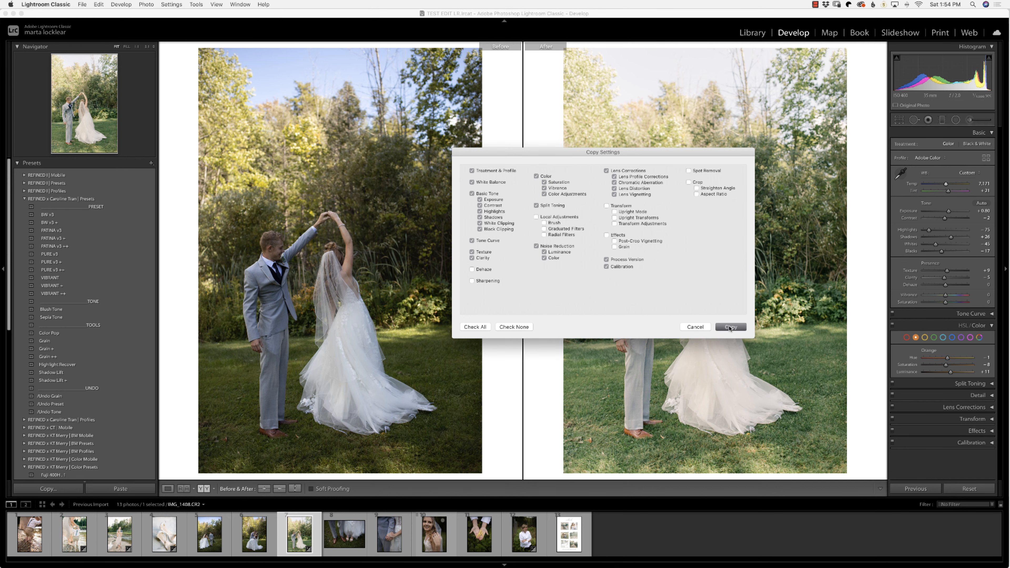
click(357, 547)
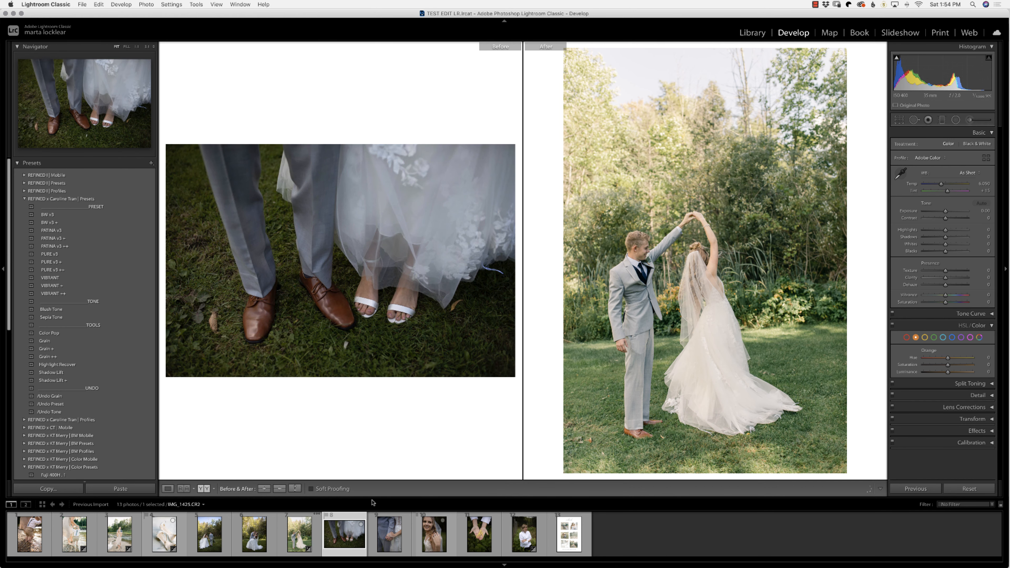
key(super+shift+v)
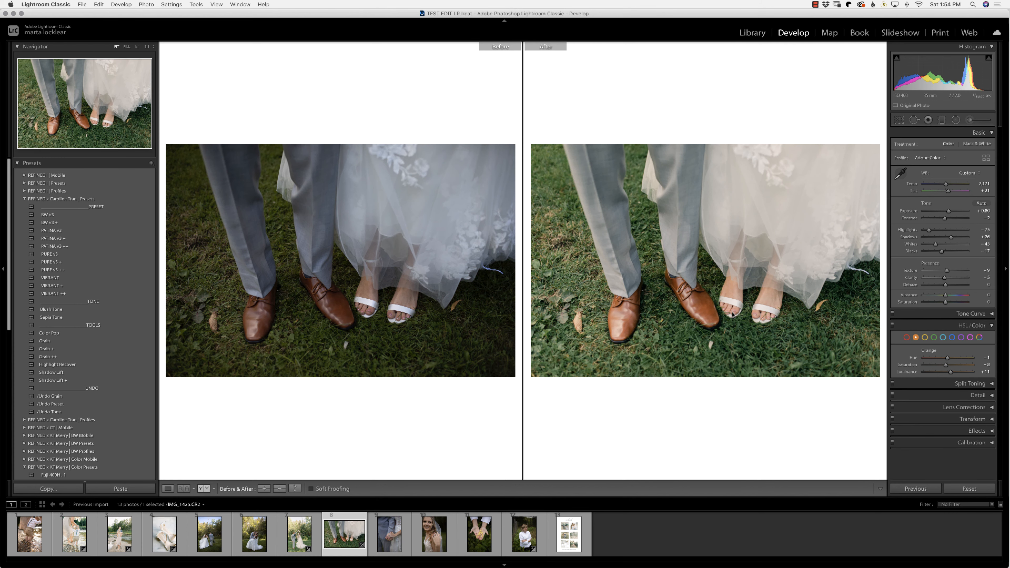
drag(949, 212, 951, 213)
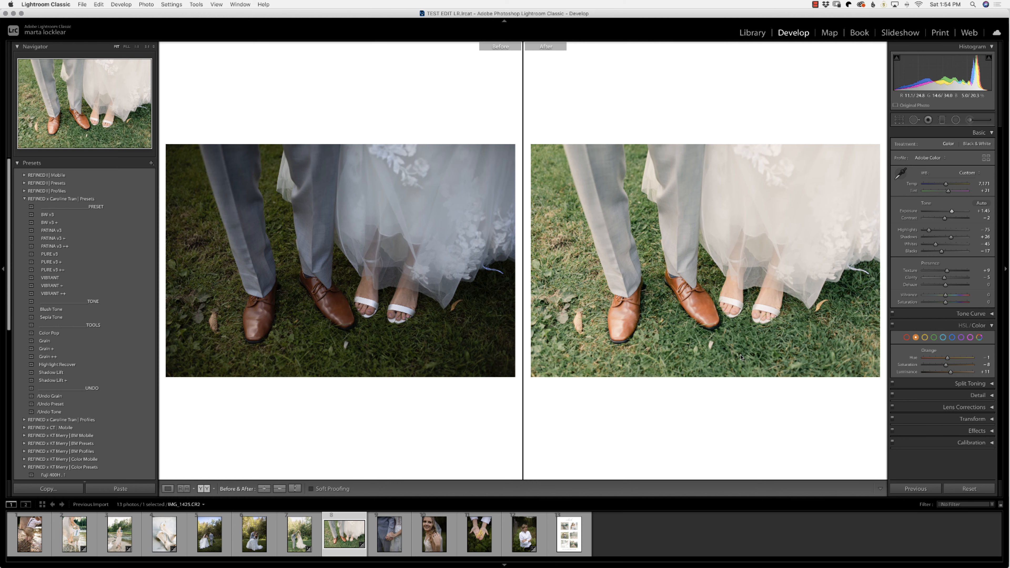
Paste the copied settings onto the walking couple photo, set exposure to +0.90, and compare it with the original and the moodboard
click(209, 535)
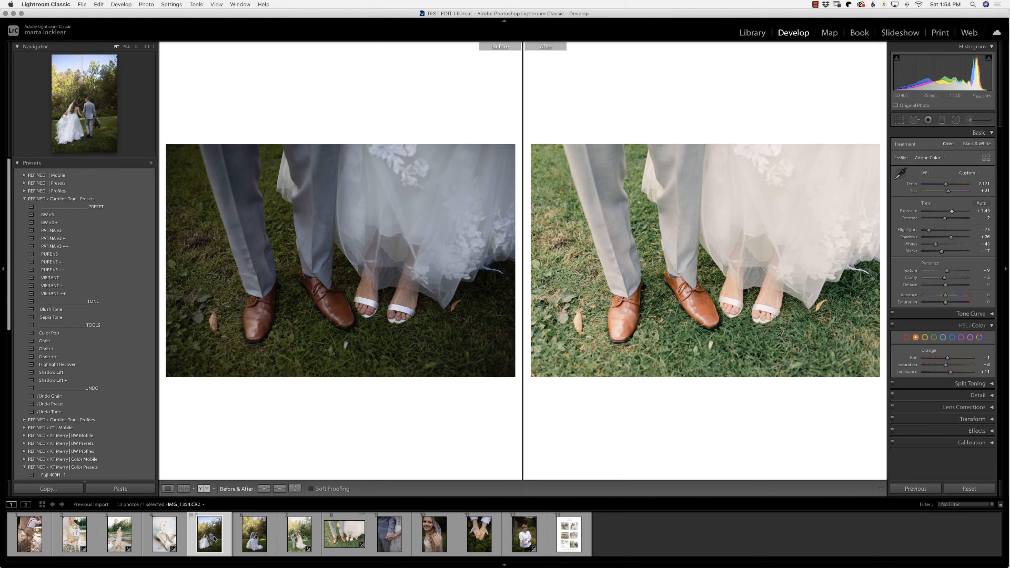
key(super+v)
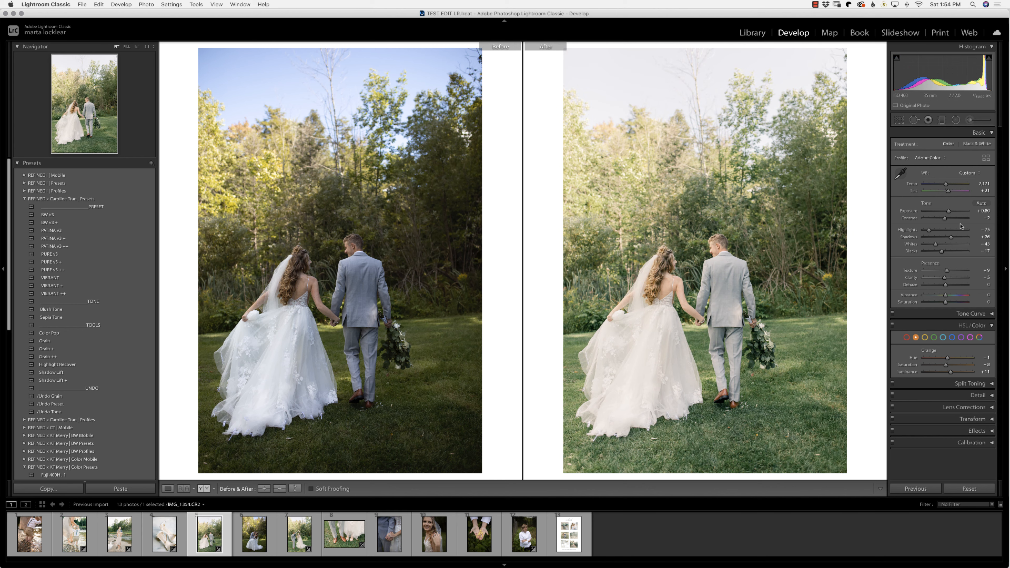
drag(949, 214, 951, 214)
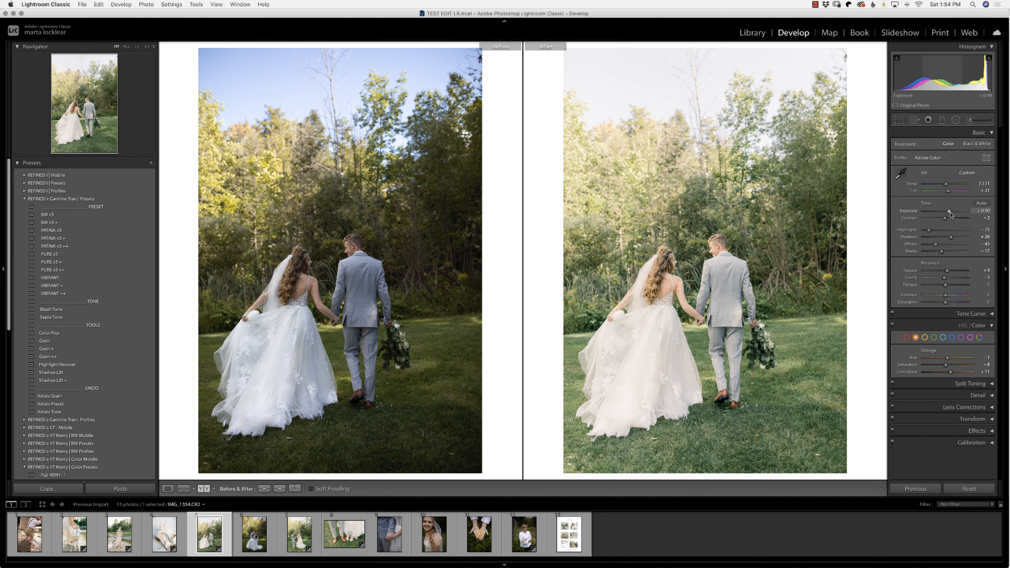
click(182, 489)
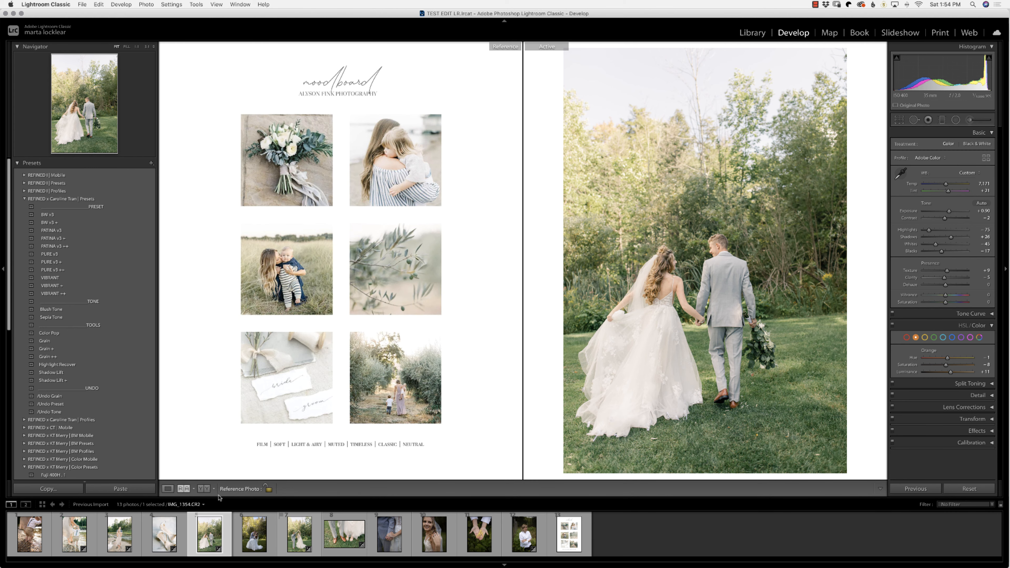
click(204, 488)
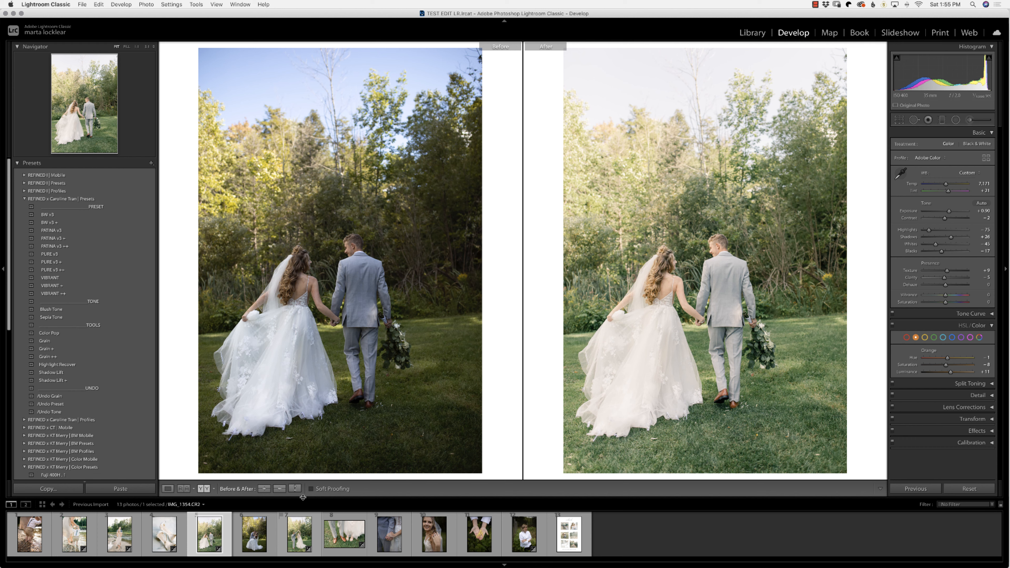
click(186, 490)
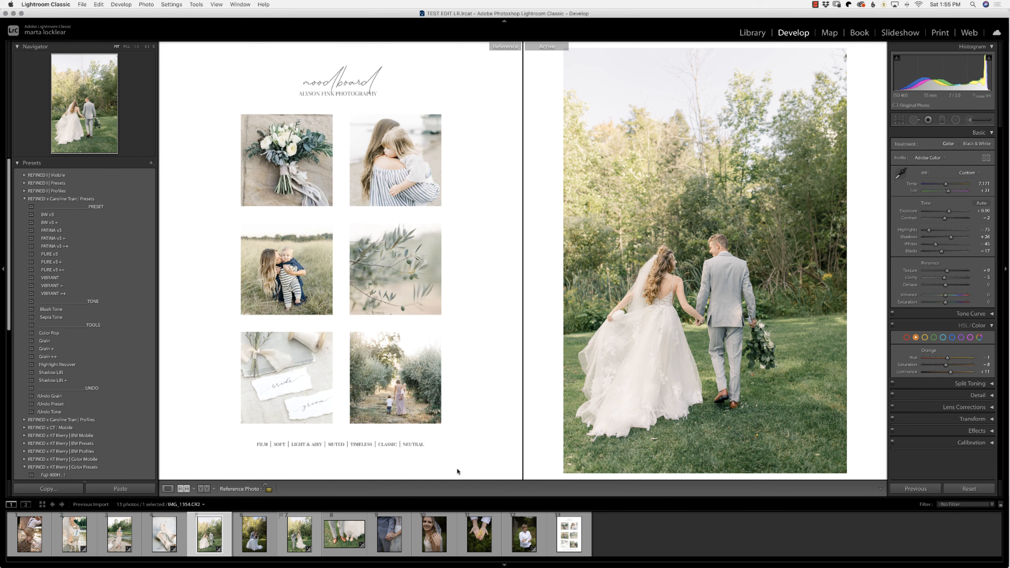
Reset the walking couple photo and apply PATINA v3 with exposure +0.80 and temperature 6,806
click(970, 488)
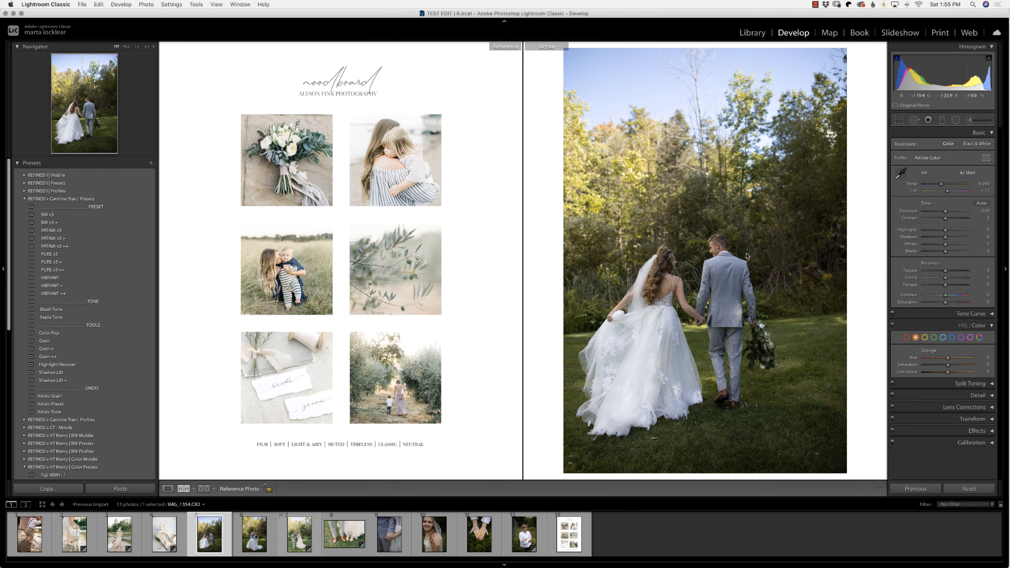
click(50, 231)
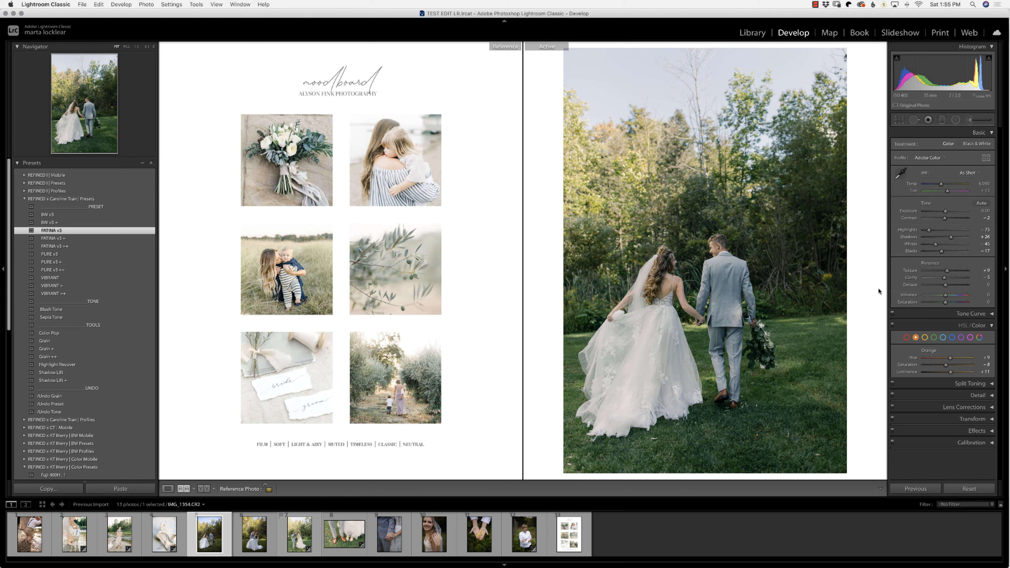
drag(946, 211, 946, 186)
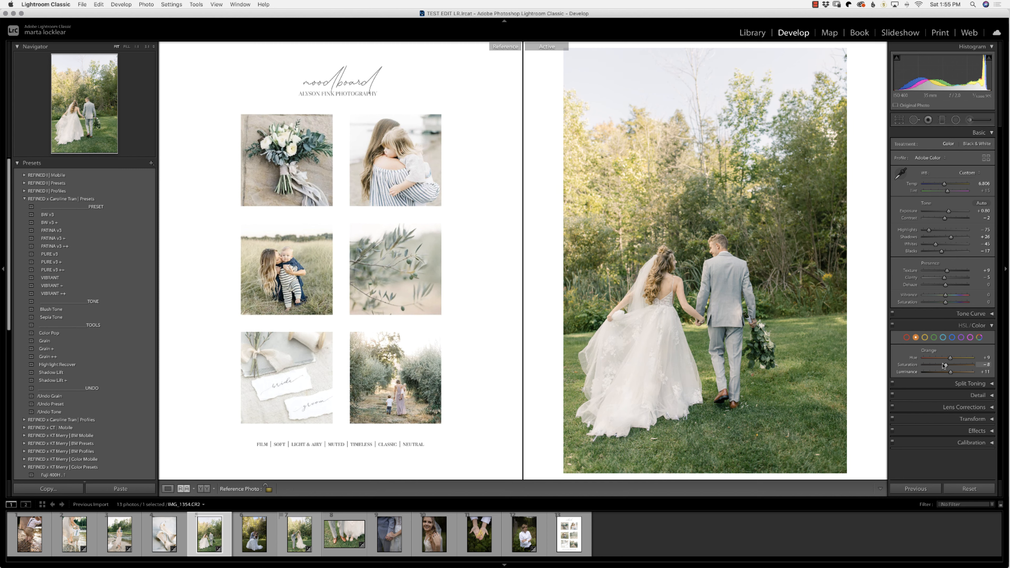
Set the walking photo's green hue to +28 and green saturation to -42, and fine-tune its yellow and orange colors
click(934, 338)
drag(954, 359, 933, 367)
click(925, 338)
drag(944, 365, 937, 366)
click(915, 338)
double_click(919, 356)
click(934, 337)
drag(935, 365, 938, 365)
Warm the walking couple photo to temperature 7,197 in the before/after comparison, and return to the moodboard reference
click(204, 489)
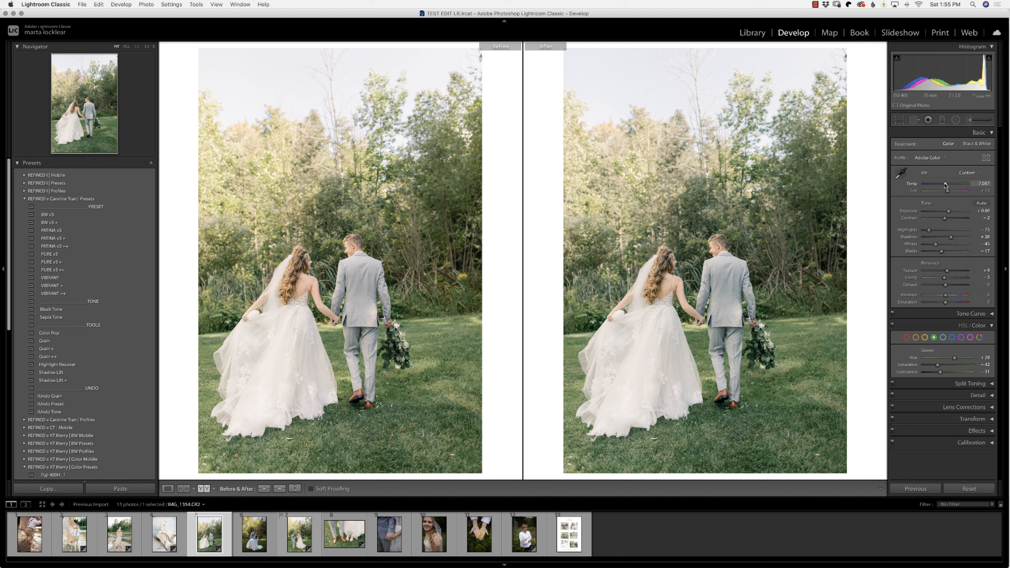
drag(945, 185, 947, 185)
click(183, 489)
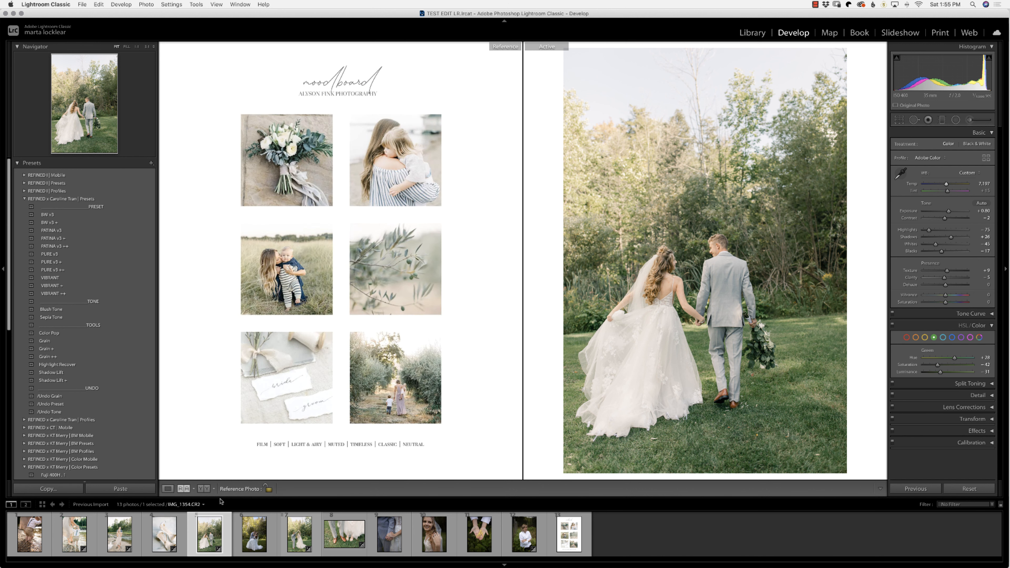
Paste the copied dancing photo settings onto the photo of the couple kissing in a dip
click(254, 535)
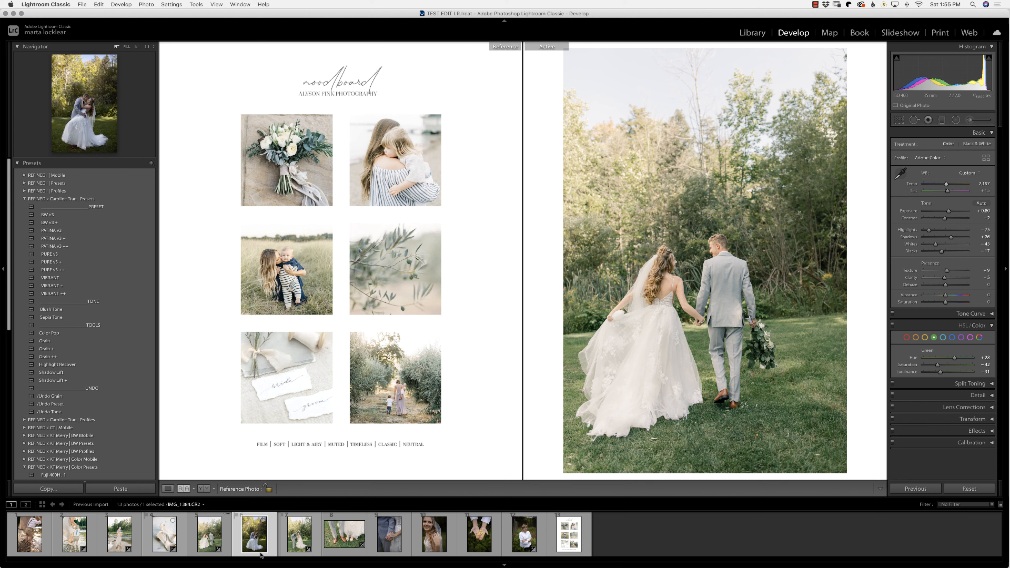
key(super+shift+v)
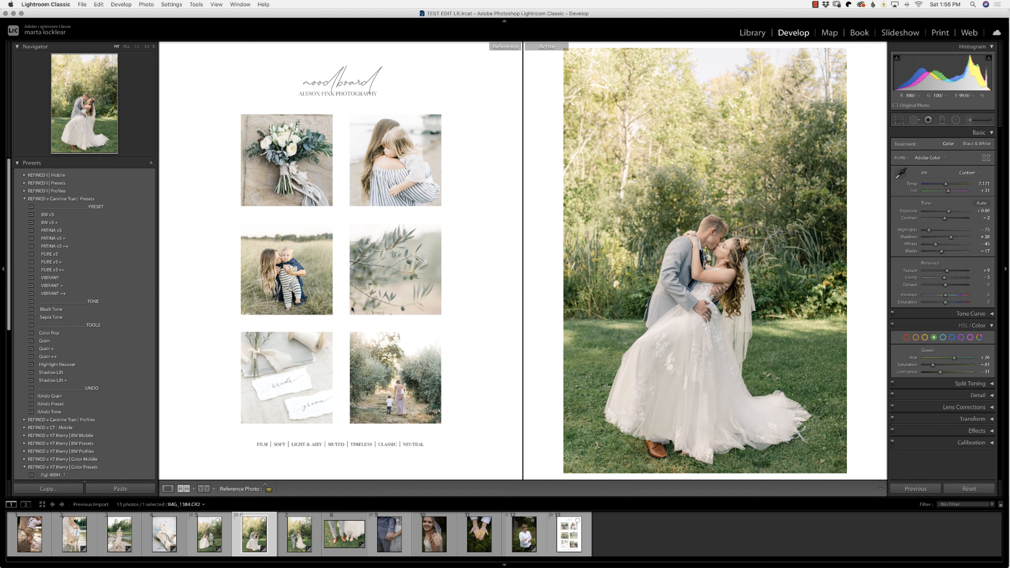
Edit the holding-hands photo with PATINA v3 and switch to PATINA v3 +, with exposure +1.00, temperature 7,002 and tint +3
click(390, 534)
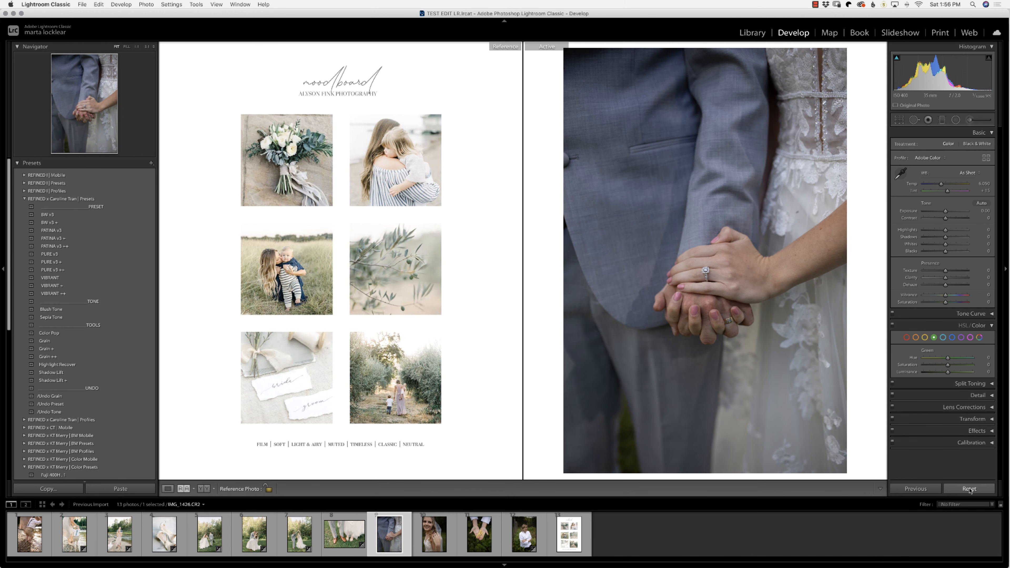
click(968, 172)
click(967, 179)
click(52, 230)
drag(945, 211, 947, 185)
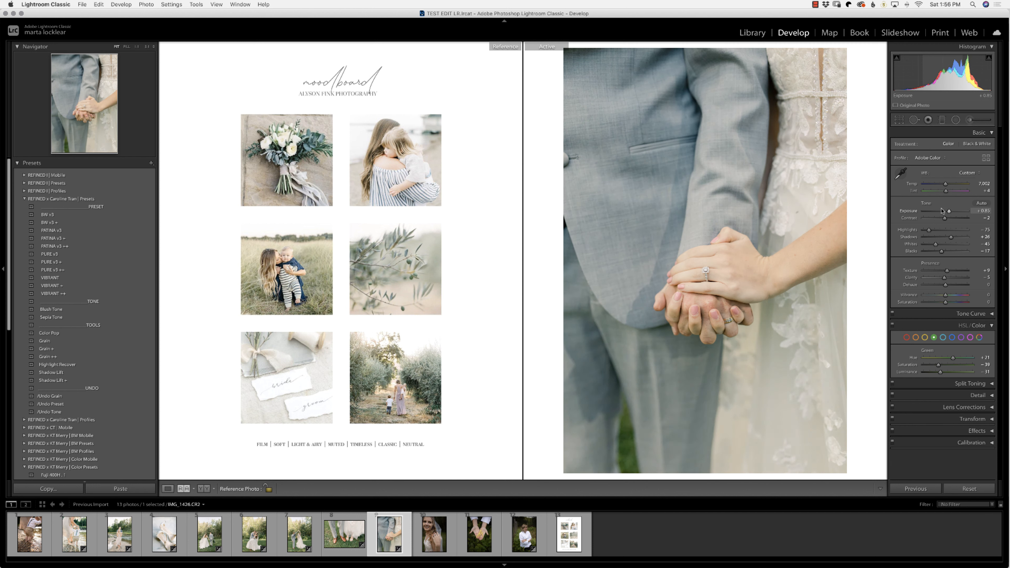
click(60, 239)
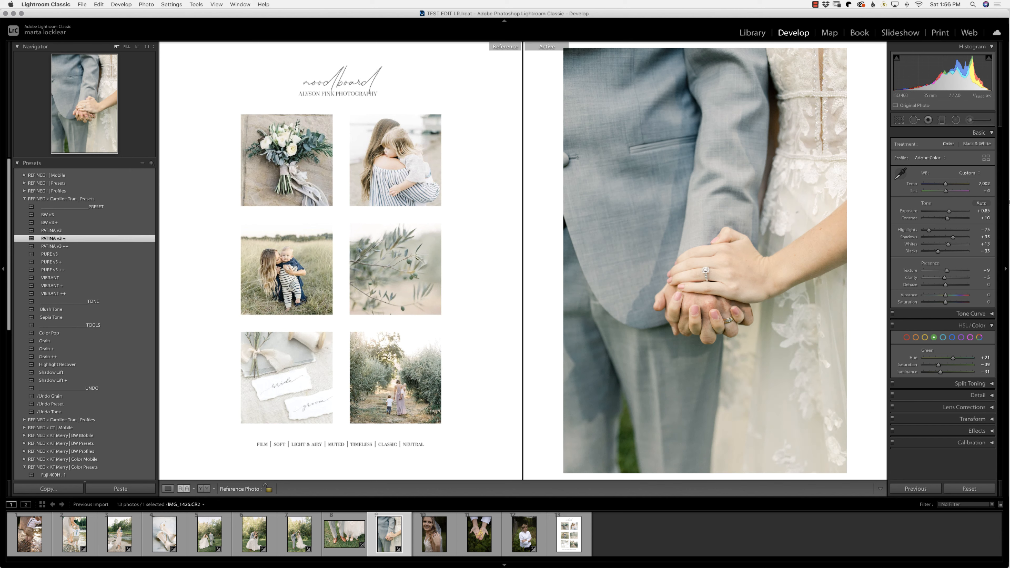
drag(950, 211, 947, 194)
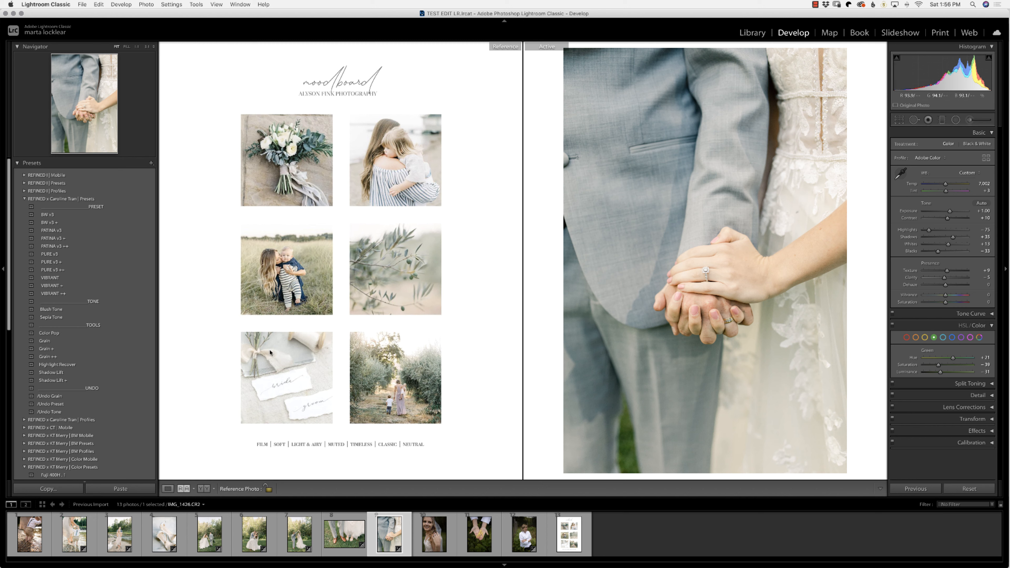
Apply PATINA v3 to the photo of hands holding yellow beans, with exposure +0.90 and temperature 6,072
click(485, 550)
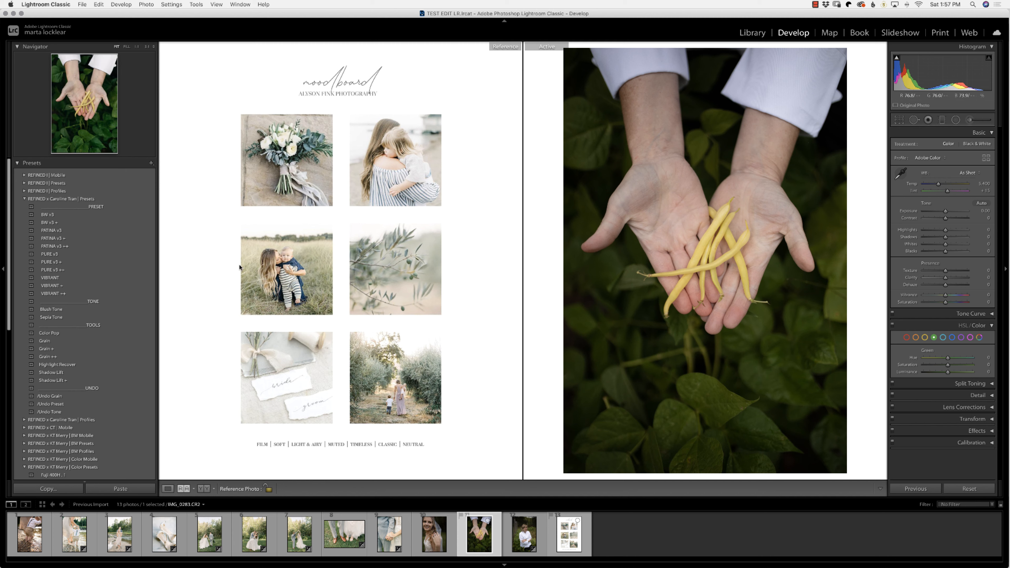
click(60, 231)
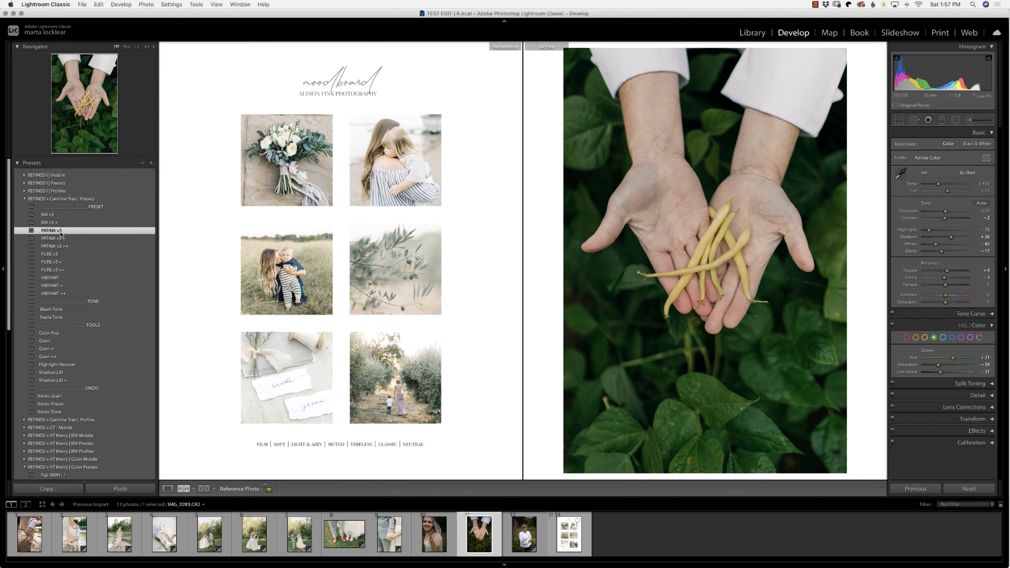
drag(946, 211, 940, 184)
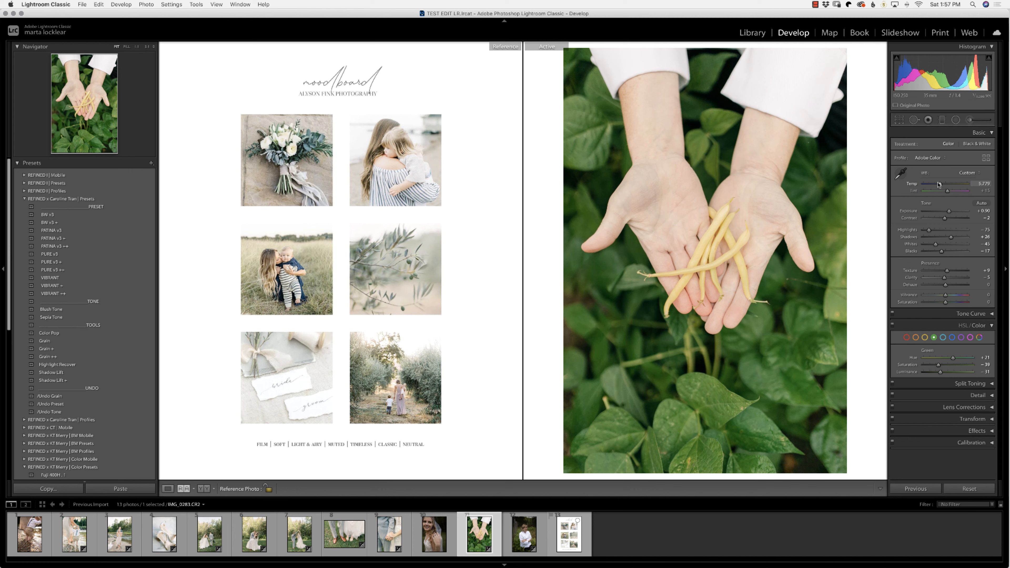
drag(941, 185, 946, 194)
Set the beans photo's greens to hue +26, saturation -42 and luminance -26 and its tint to -1, and compare before and after
mouse_move(939, 368)
mouse_down()
mouse_move(955, 360)
mouse_move(942, 373)
mouse_up()
drag(947, 191, 945, 194)
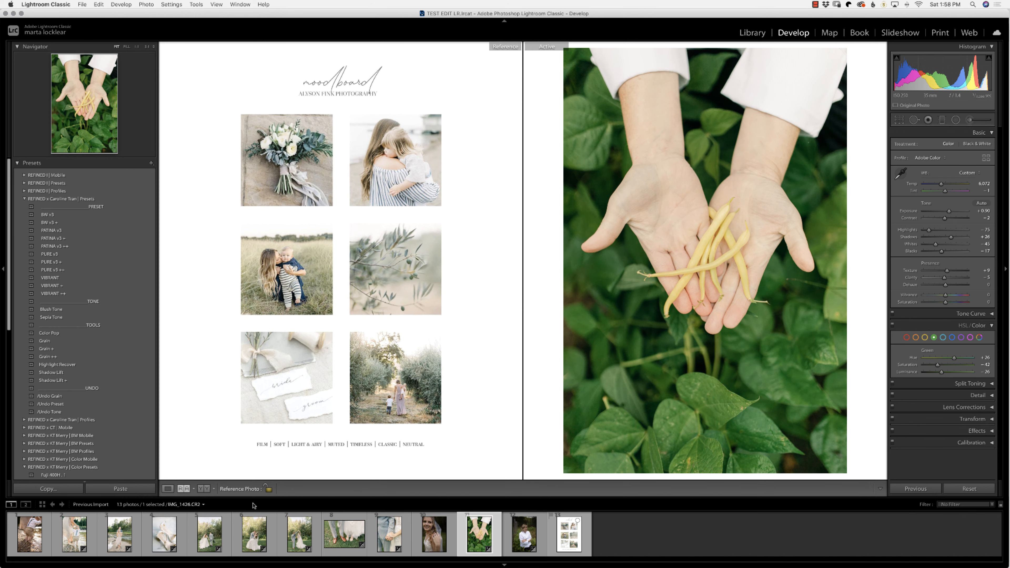
key(y)
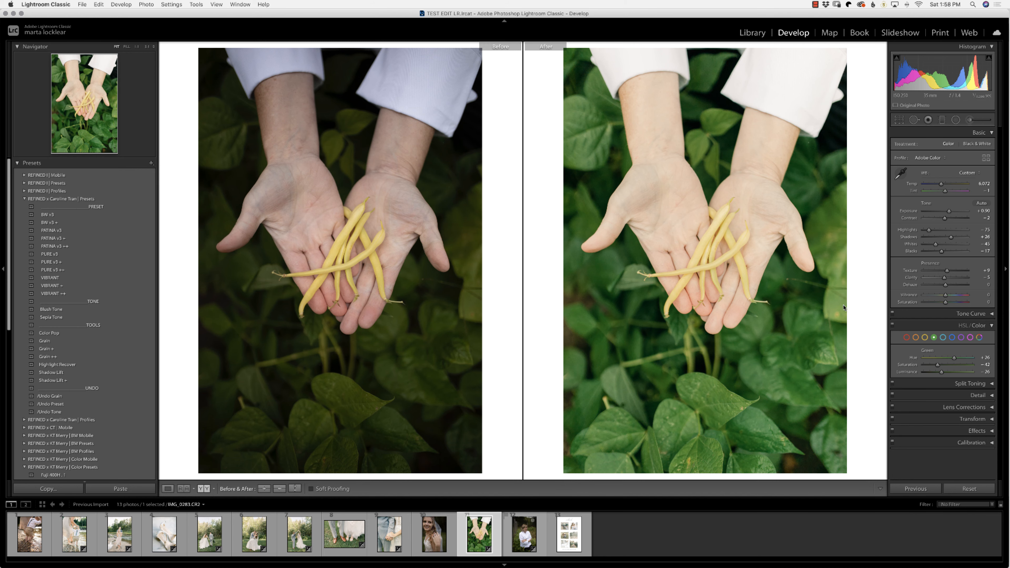
click(183, 489)
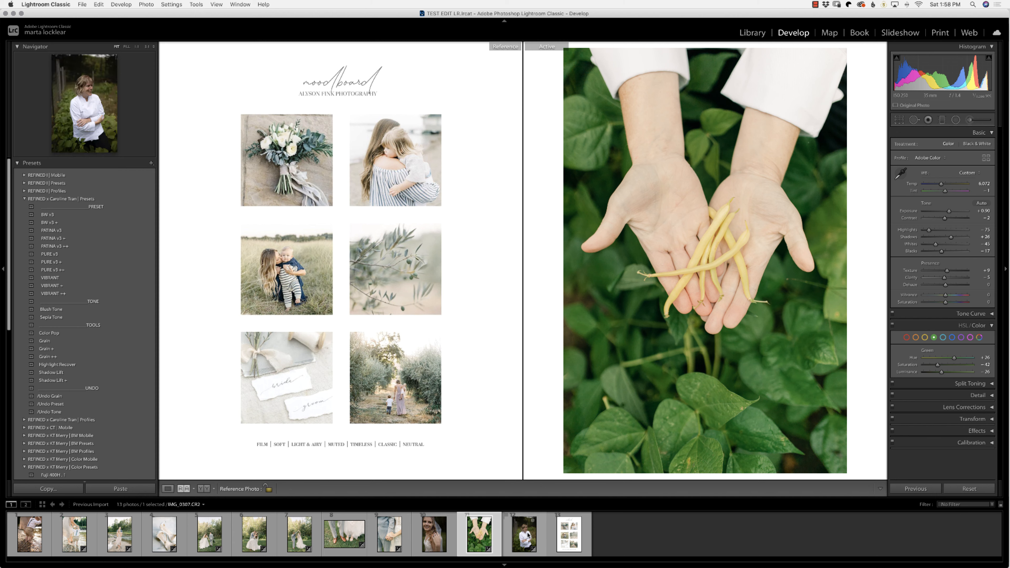
Apply PATINA v3 to the chef portrait, with exposure +0.63, a warmer temperature, tint +19 and green saturation -40
click(525, 534)
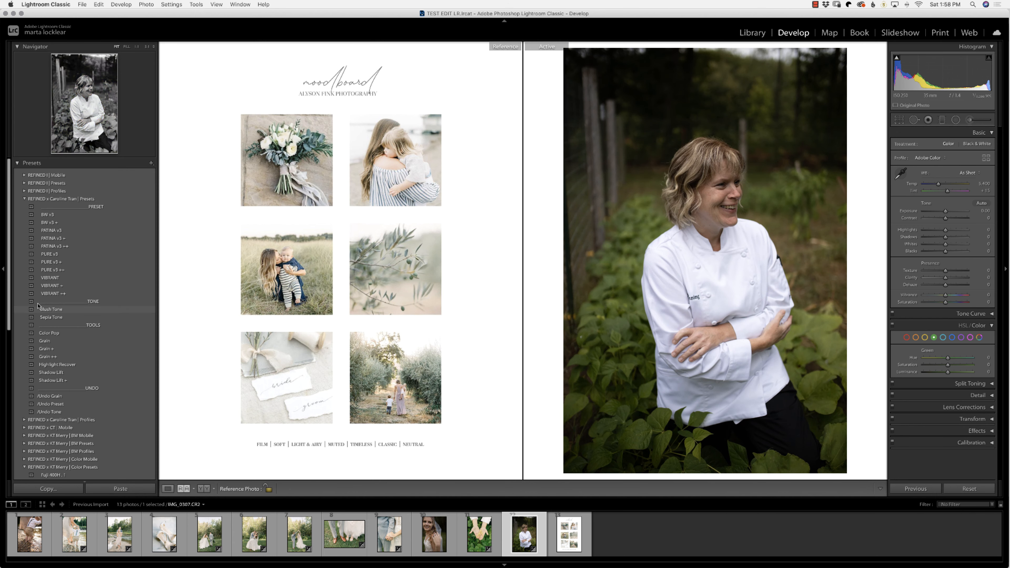
click(59, 231)
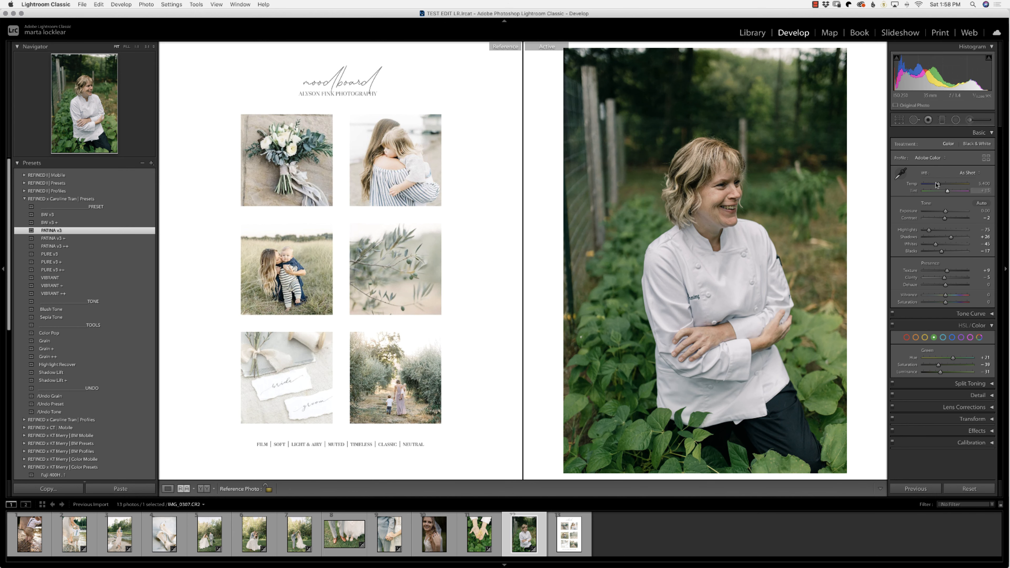
drag(946, 211, 940, 185)
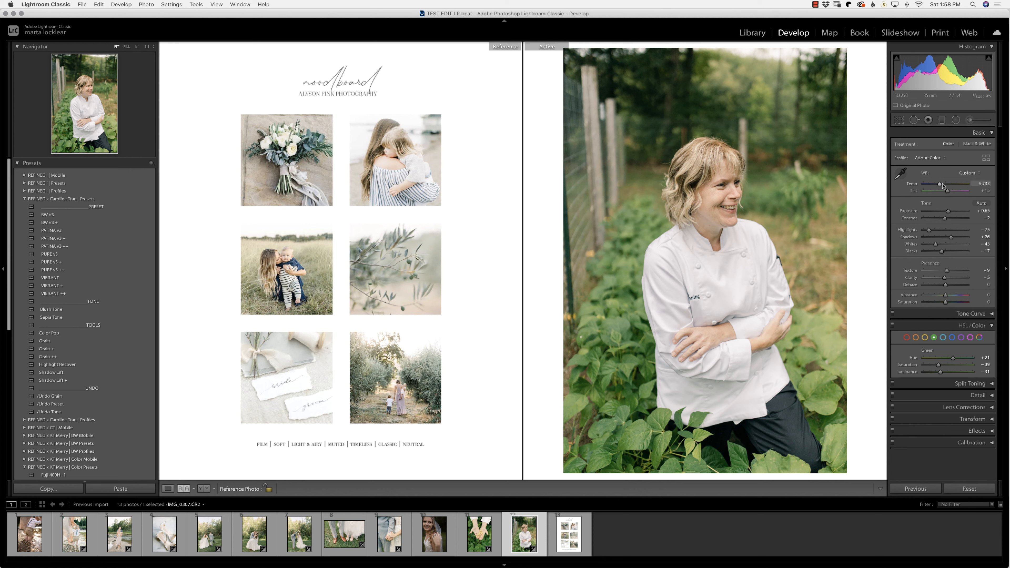
drag(939, 186, 939, 185)
drag(940, 366, 939, 367)
drag(948, 193, 950, 193)
Crop the chef portrait to a 4 x 3 aspect, rotate and reposition it inside the frame, and return to the moodboard reference
key(r)
click(585, 175)
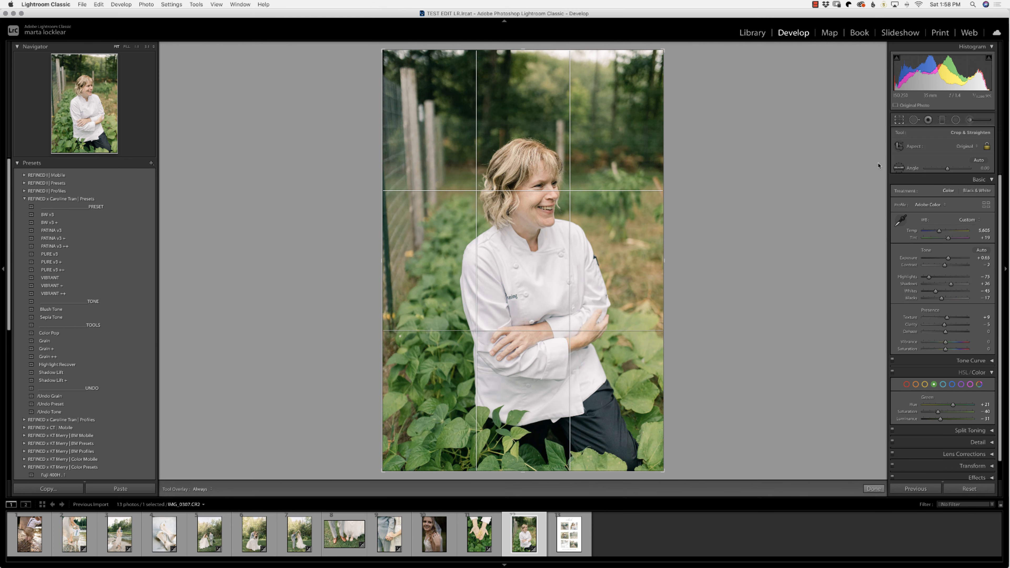
click(970, 147)
click(971, 195)
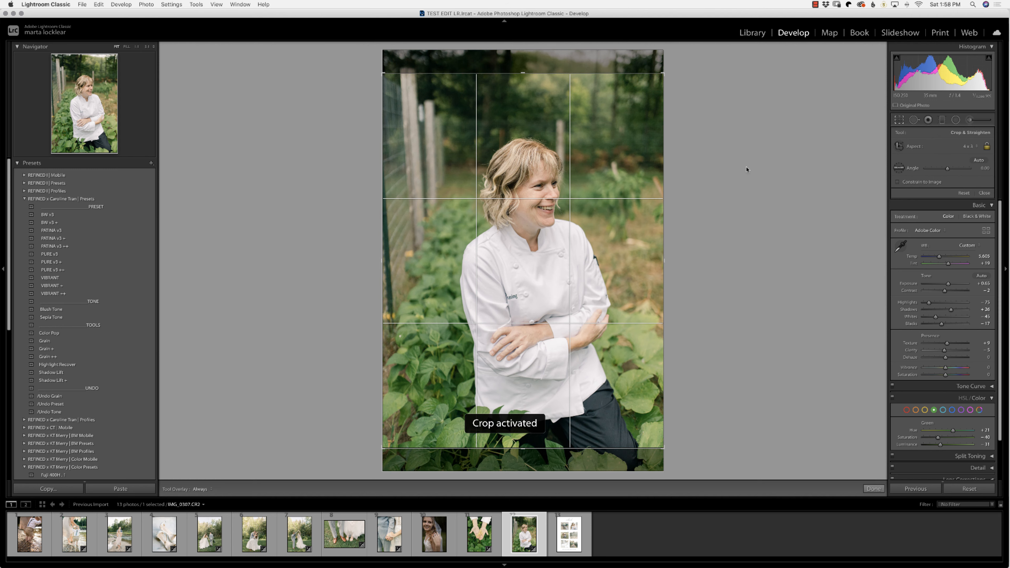
drag(746, 169, 784, 190)
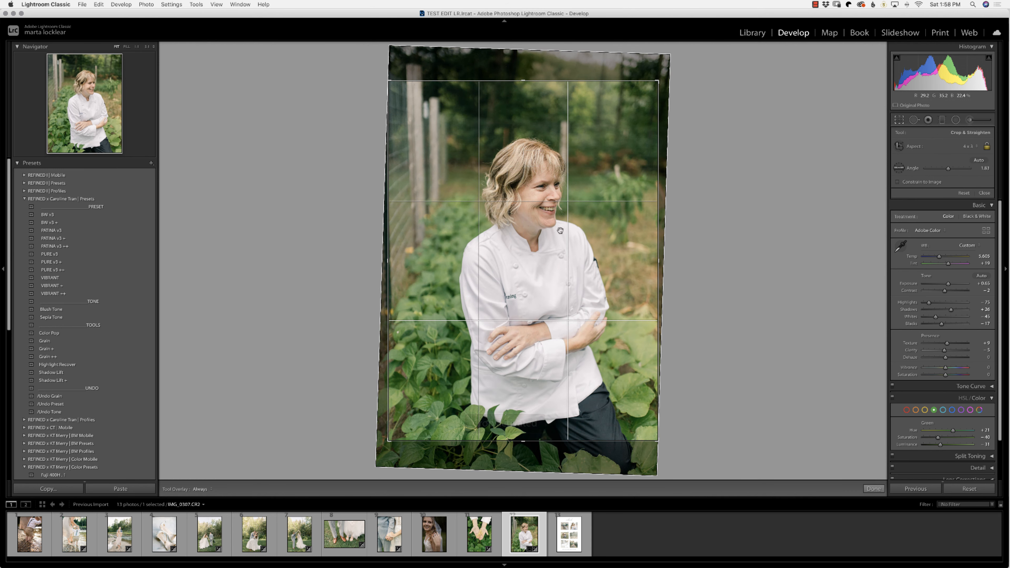
drag(604, 262, 605, 235)
drag(753, 271, 753, 269)
drag(540, 239, 538, 247)
key(d)
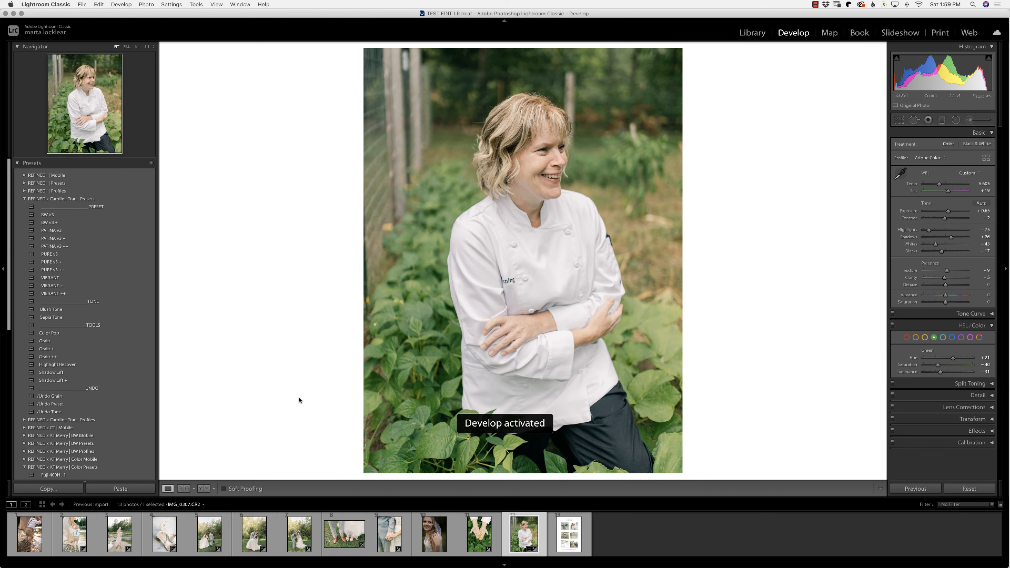
click(183, 489)
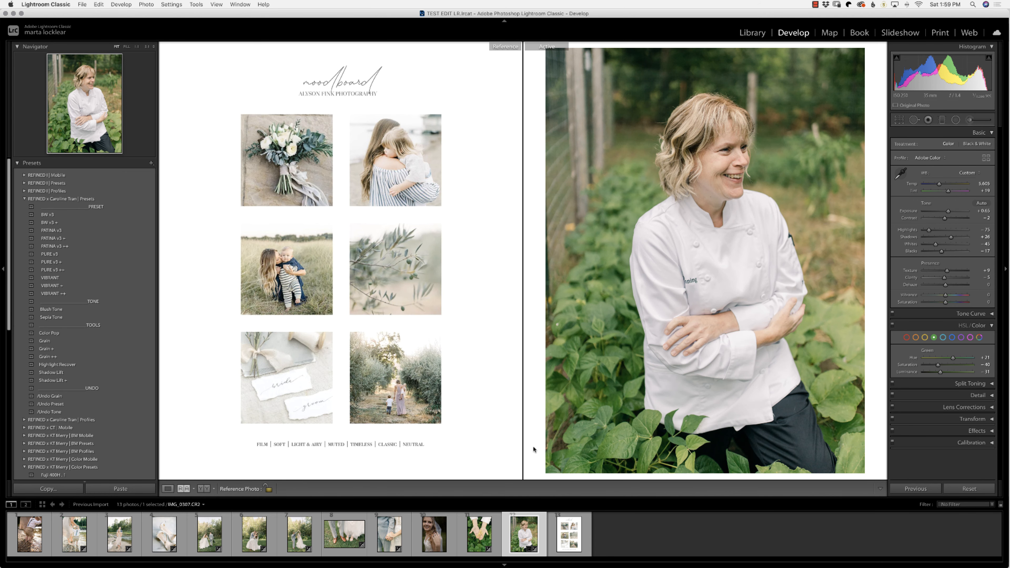
Set the chef portrait's orange hue to +7 and fine-tune its orange saturation while checking the skin tones up close
click(713, 172)
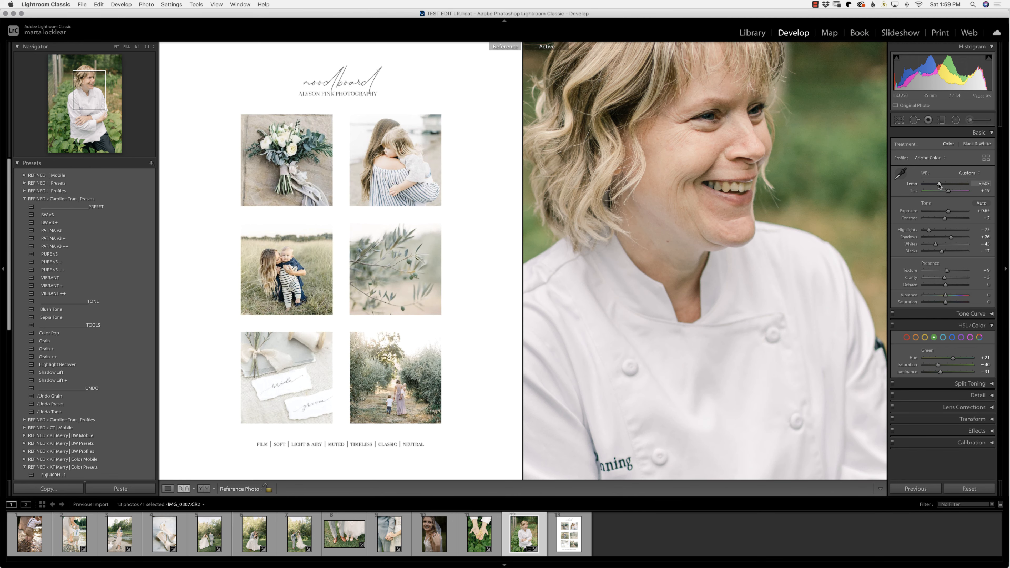
click(916, 337)
drag(950, 359, 949, 367)
key(z)
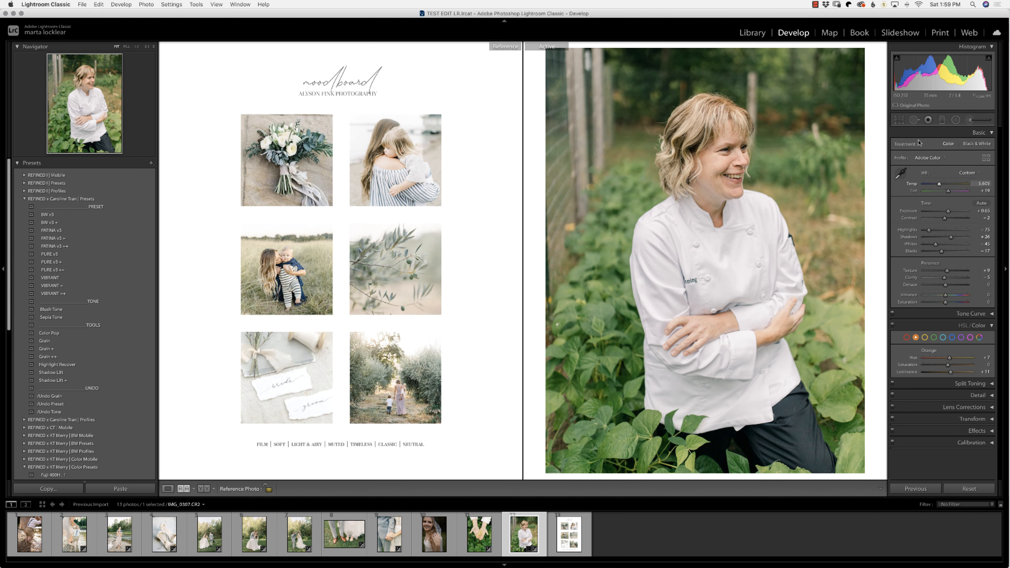
Cool the chef portrait to temperature 5,298 and set its green hue to +21 and green saturation to -23
drag(940, 184, 938, 184)
click(934, 338)
mouse_move(954, 360)
mouse_down()
mouse_move(936, 366)
mouse_move(952, 360)
mouse_up()
mouse_move(938, 365)
mouse_down()
mouse_move(954, 361)
mouse_move(942, 366)
mouse_up()
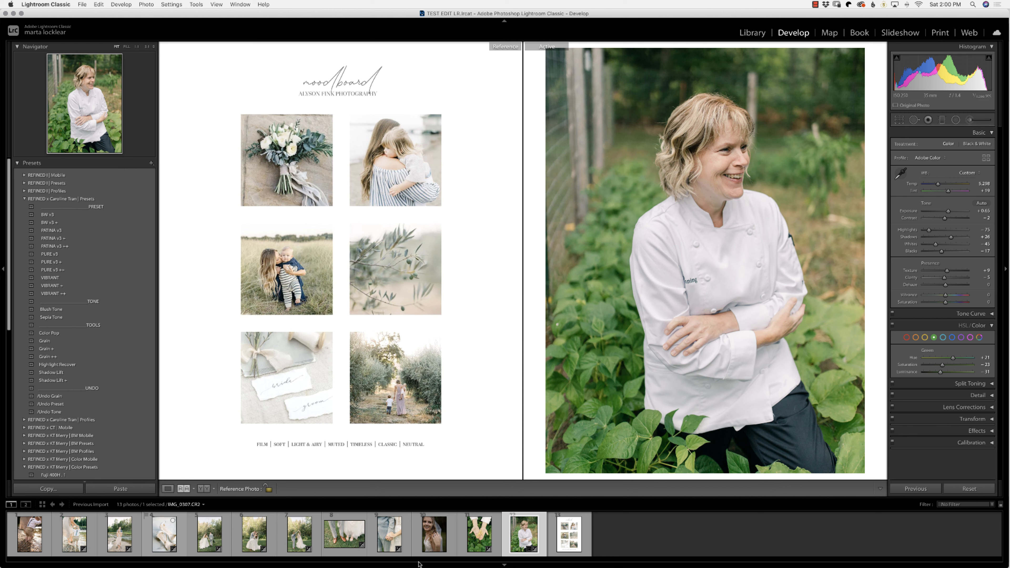
click(816, 5)
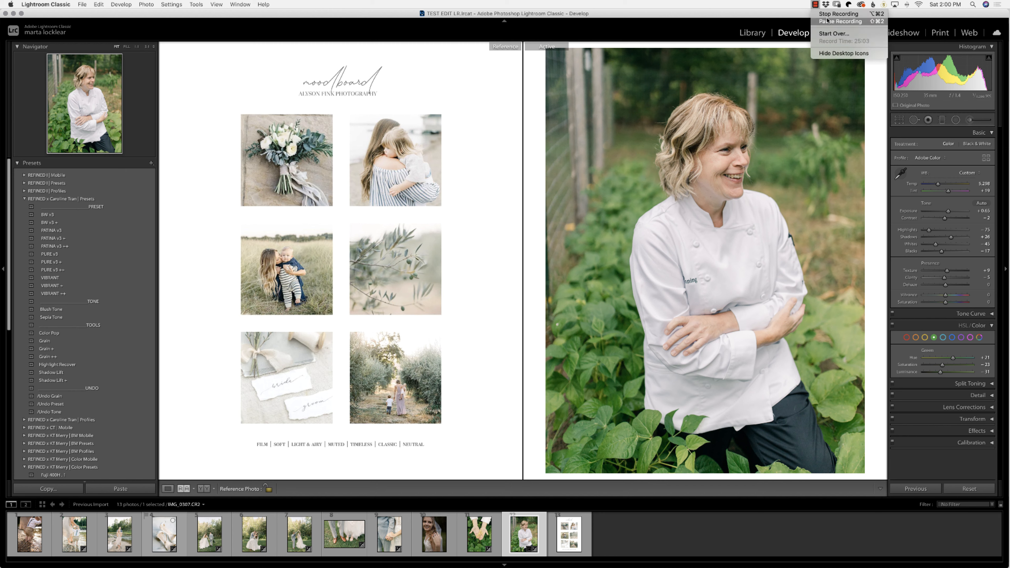